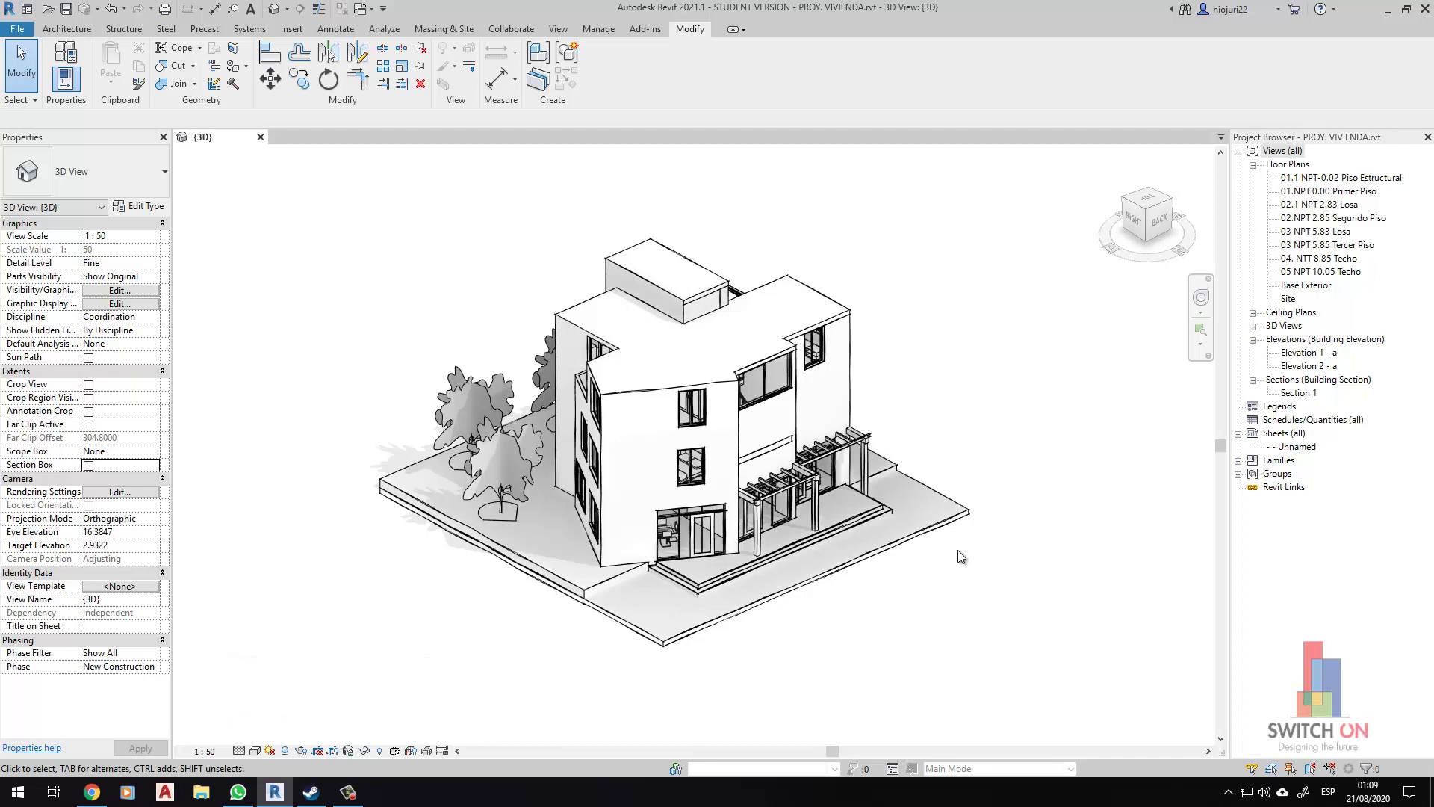
Orbit the 3D house model to view it from above and its left side, then pan slightly.
{"action": "middle_click_drag", "start_coordinate": [959, 552], "coordinate": [958, 585], "text": "shift"}
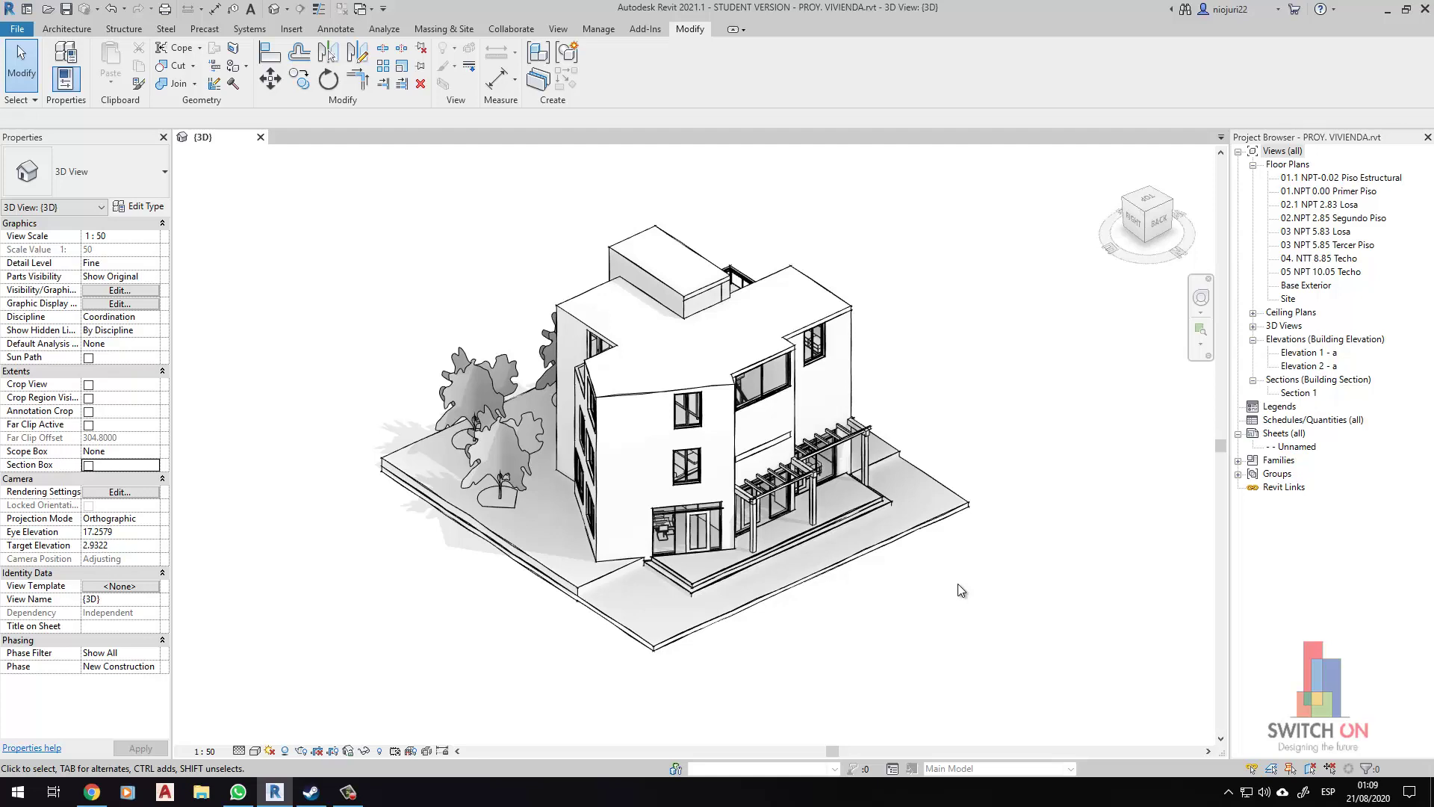
{"action": "mouse_move", "coordinate": [947, 531]}
{"action": "middle_mouse_down", "text": "shift"}
{"action": "mouse_move", "coordinate": [561, 578]}
{"action": "mouse_move", "coordinate": [432, 535]}
{"action": "mouse_move", "coordinate": [743, 662]}
{"action": "mouse_move", "coordinate": [903, 579]}
{"action": "mouse_move", "coordinate": [947, 609]}
{"action": "middle_mouse_up", "text": "shift"}
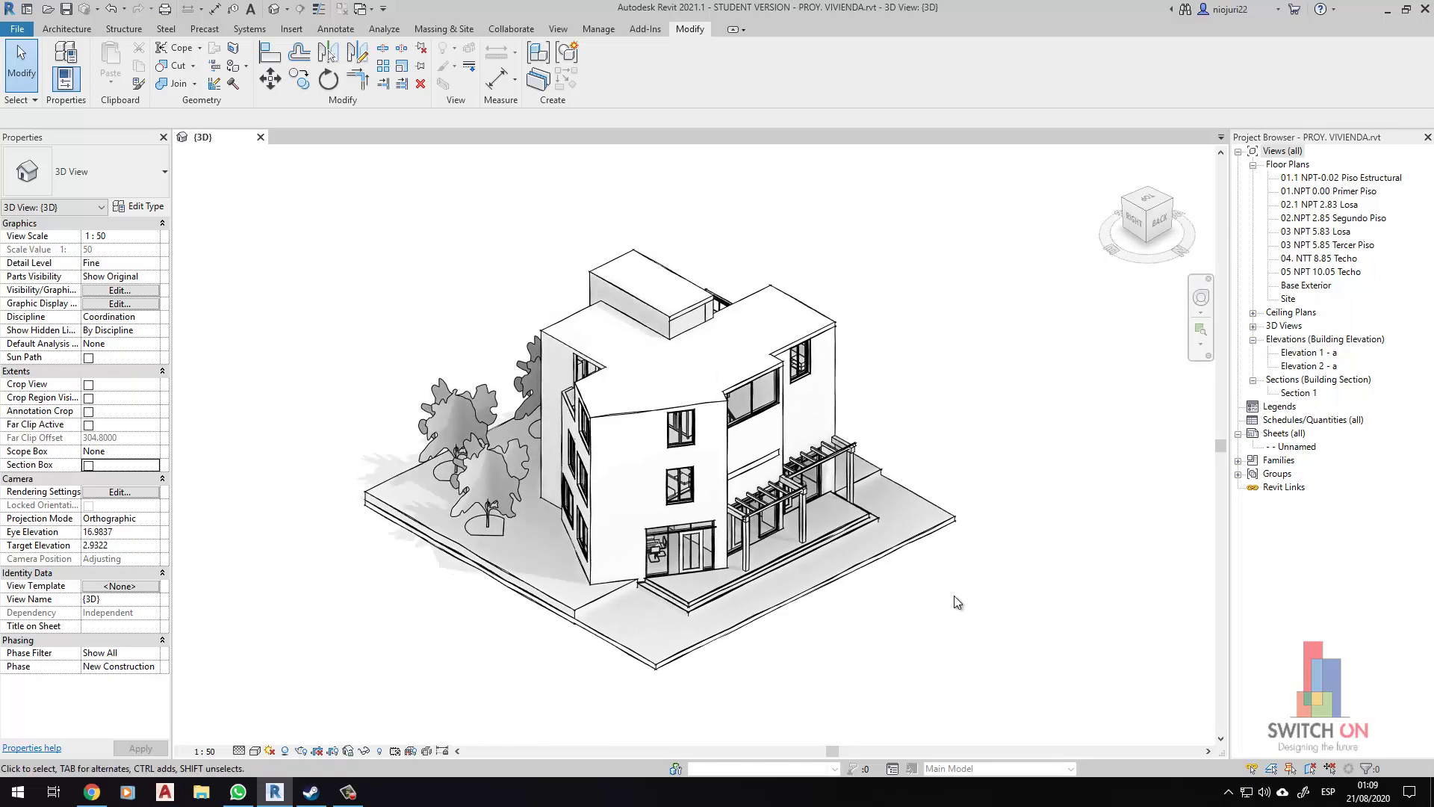
{"action": "middle_click_drag", "start_coordinate": [1076, 290], "coordinate": [1089, 293]}
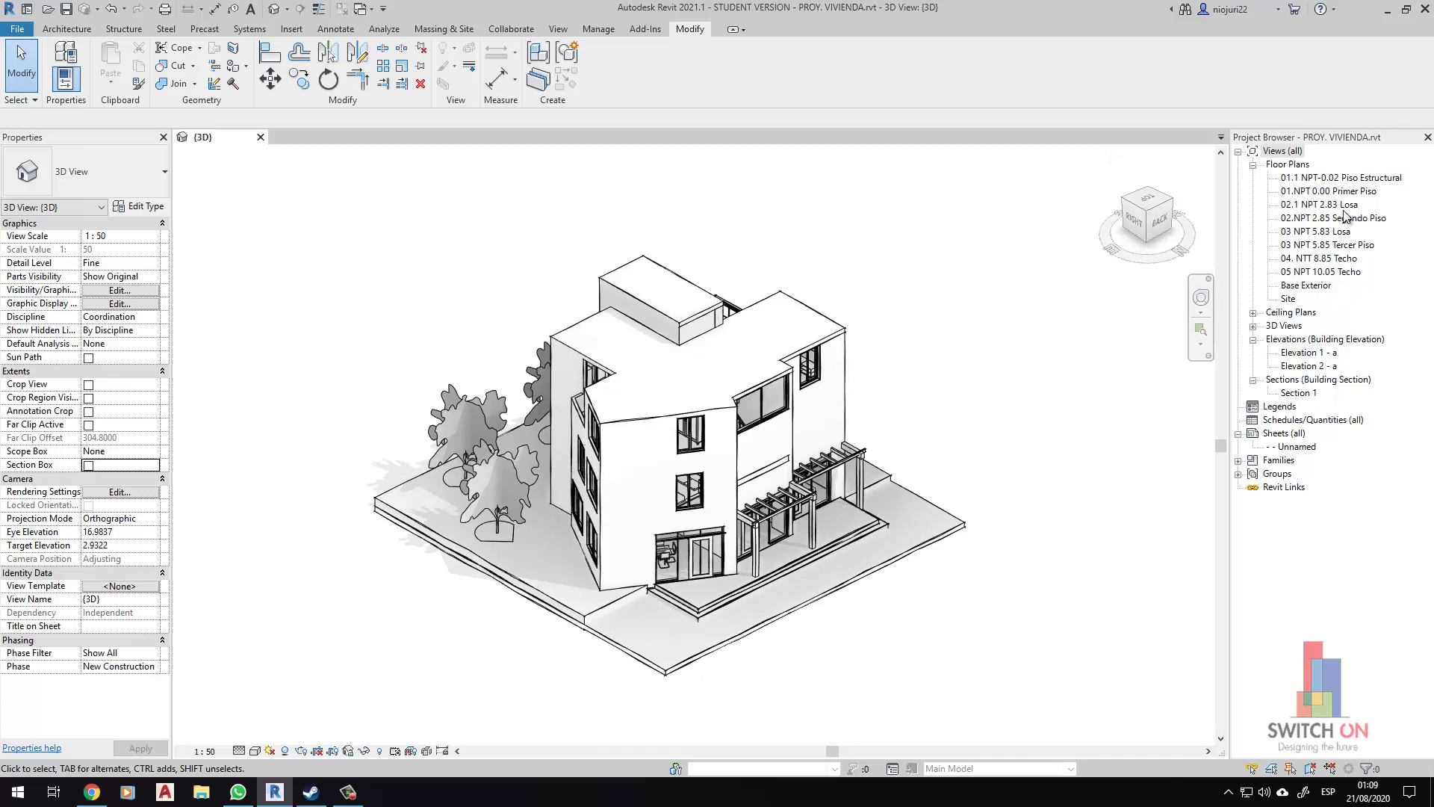
Open the 01.NPT 0.00 Primer Piso floor plan from the Project Browser and frame it.
{"action": "left_click", "coordinate": [1361, 193]}
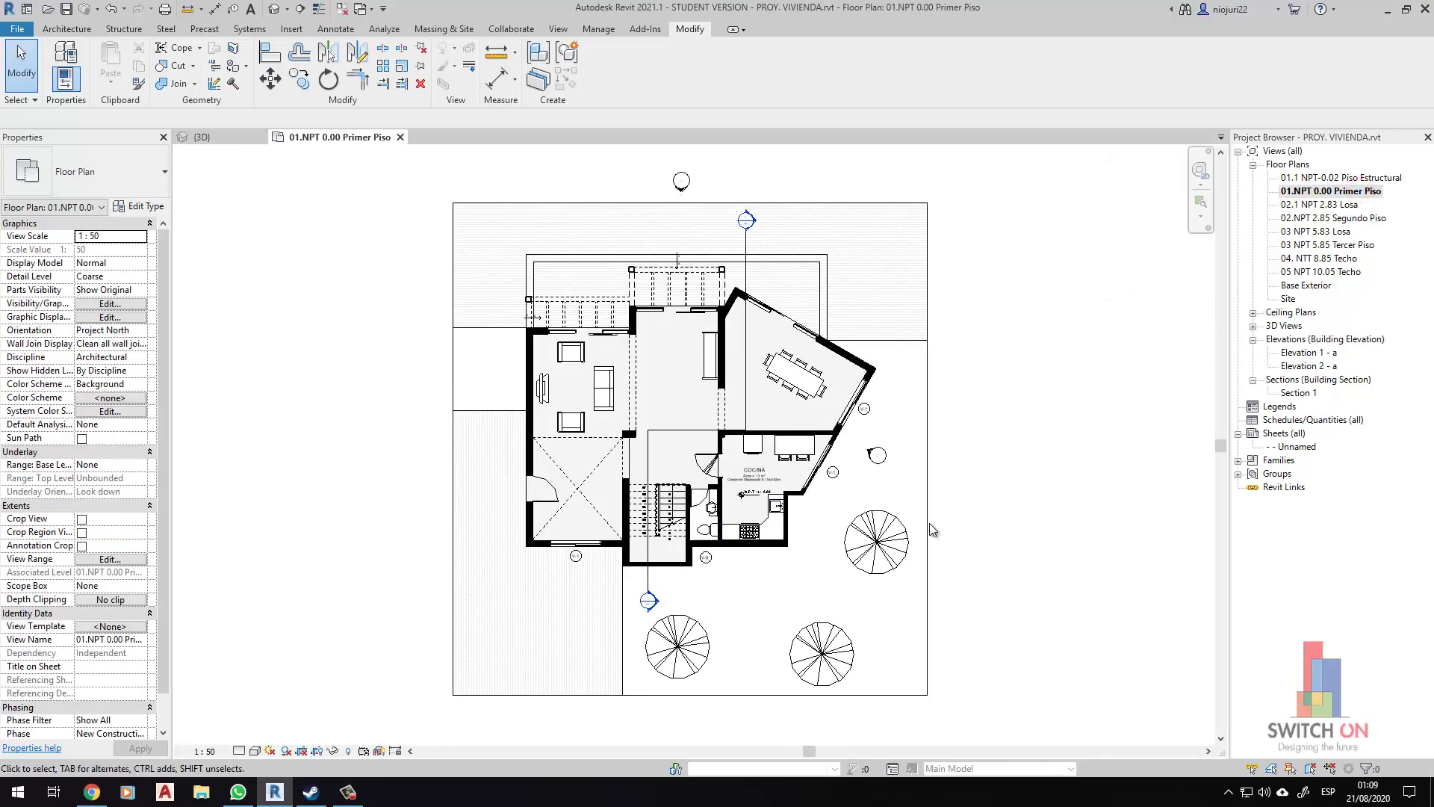
{"action": "scroll", "coordinate": [966, 532], "scroll_direction": "up", "scroll_amount": 2}
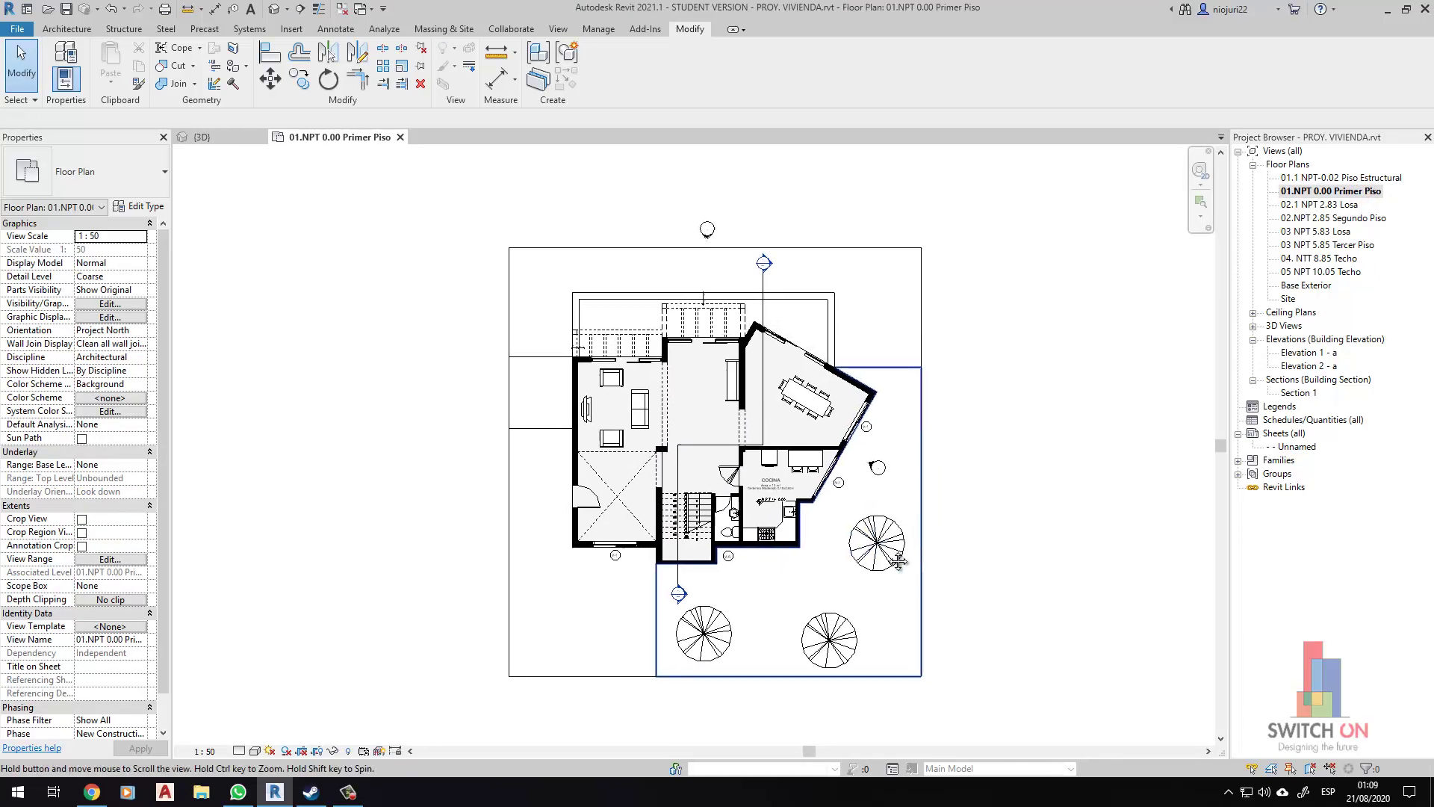
{"action": "middle_click_drag", "start_coordinate": [909, 532], "coordinate": [934, 552]}
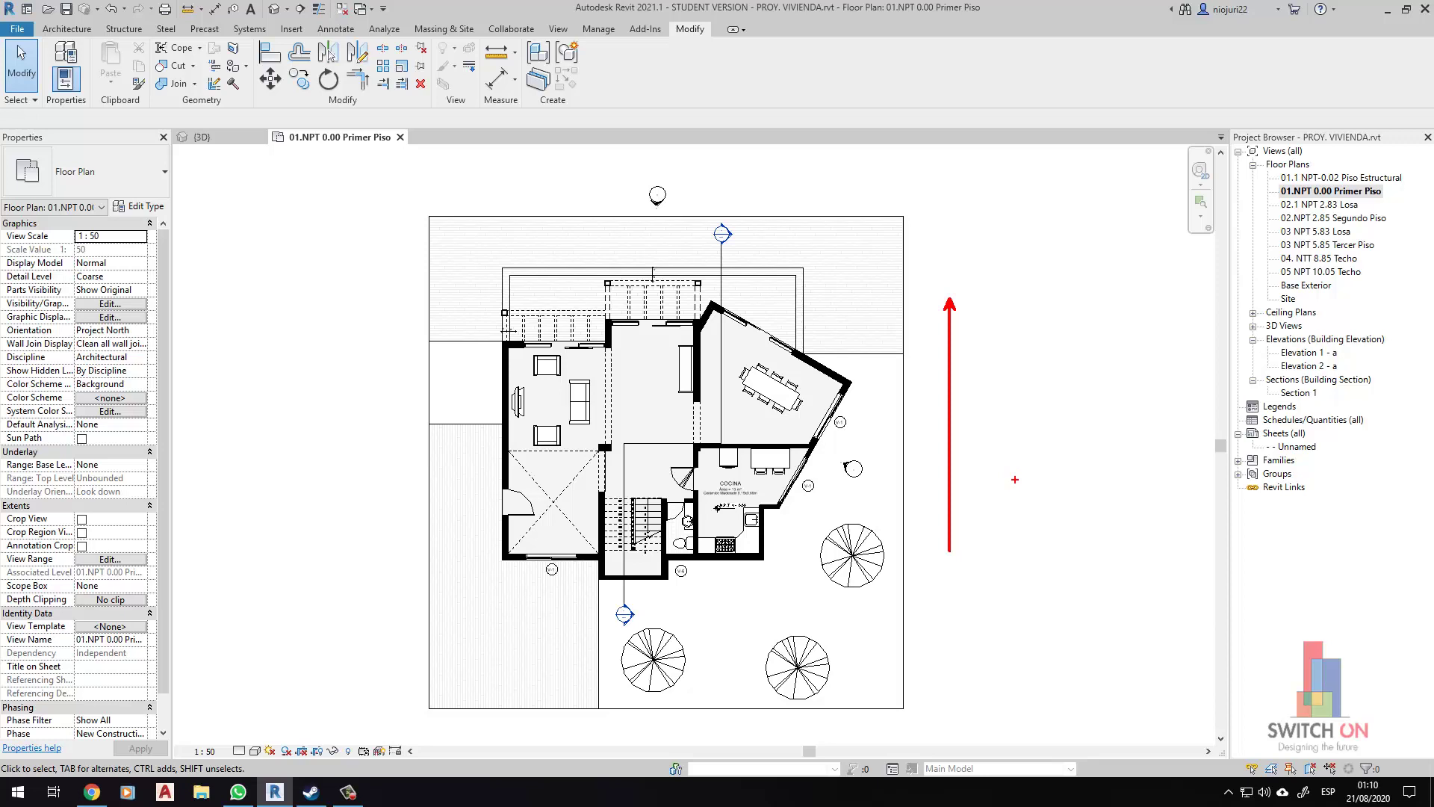
{"action": "key", "text": "Escape"}
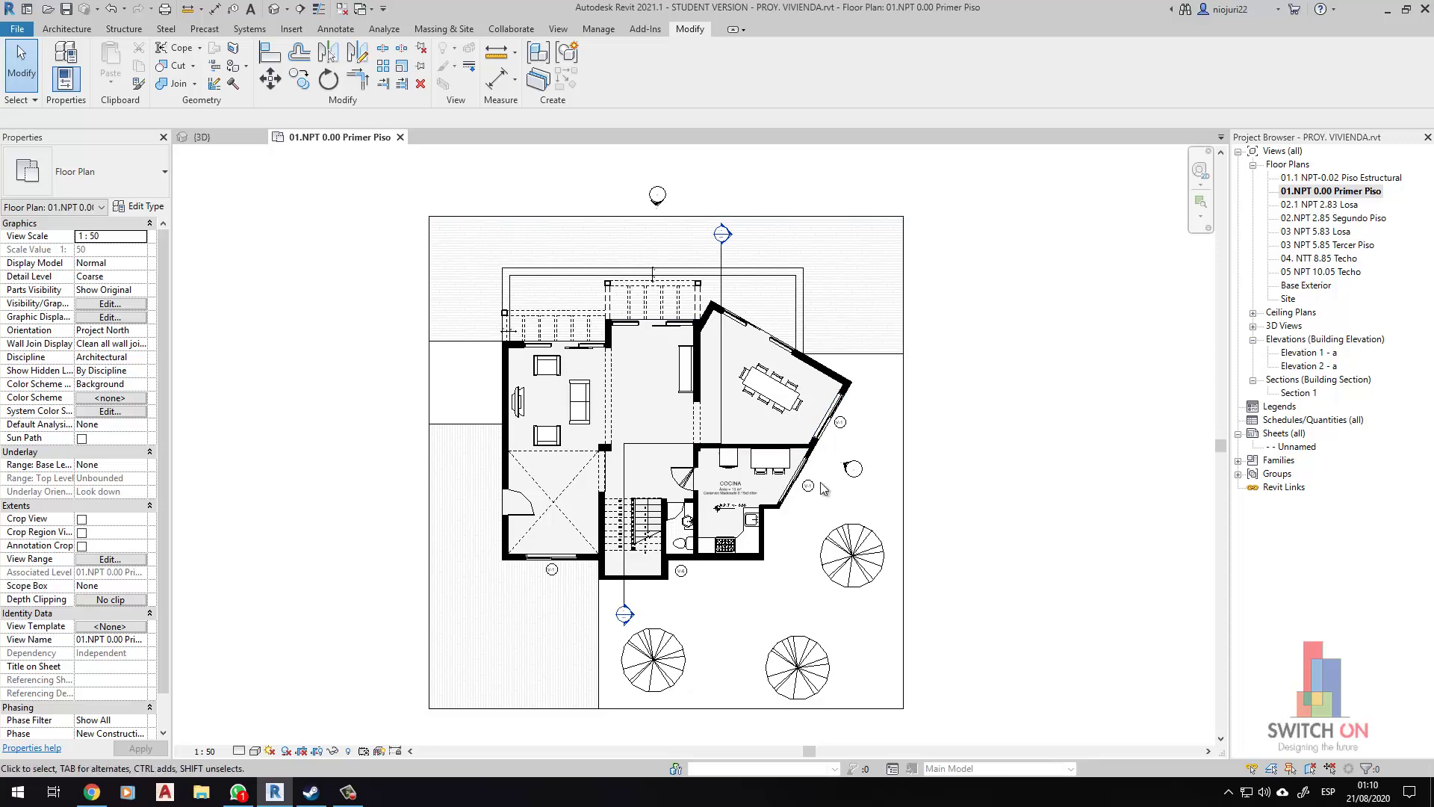
{"action": "middle_click_drag", "start_coordinate": [832, 493], "coordinate": [788, 503]}
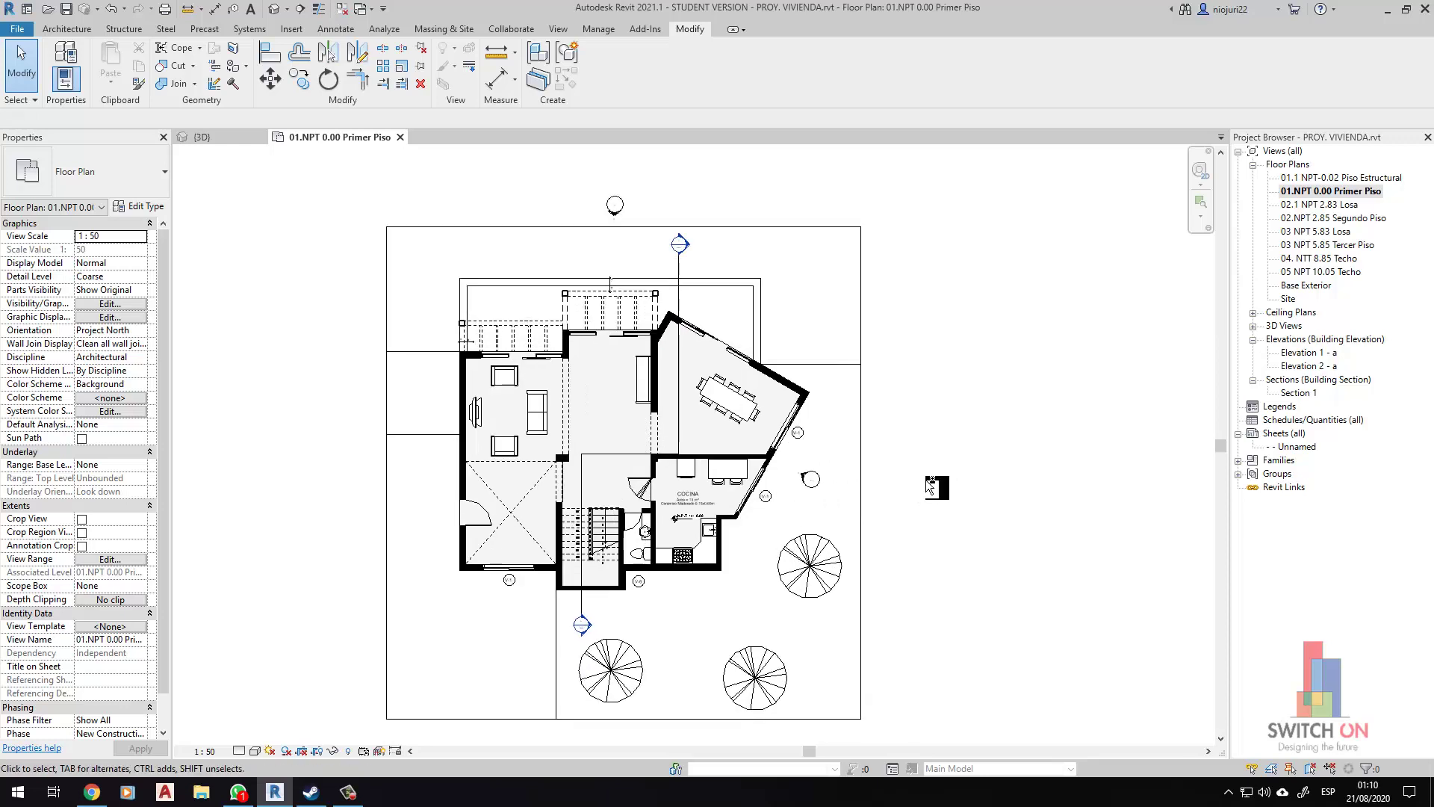
{"action": "left_click_drag", "start_coordinate": [894, 260], "coordinate": [1051, 617]}
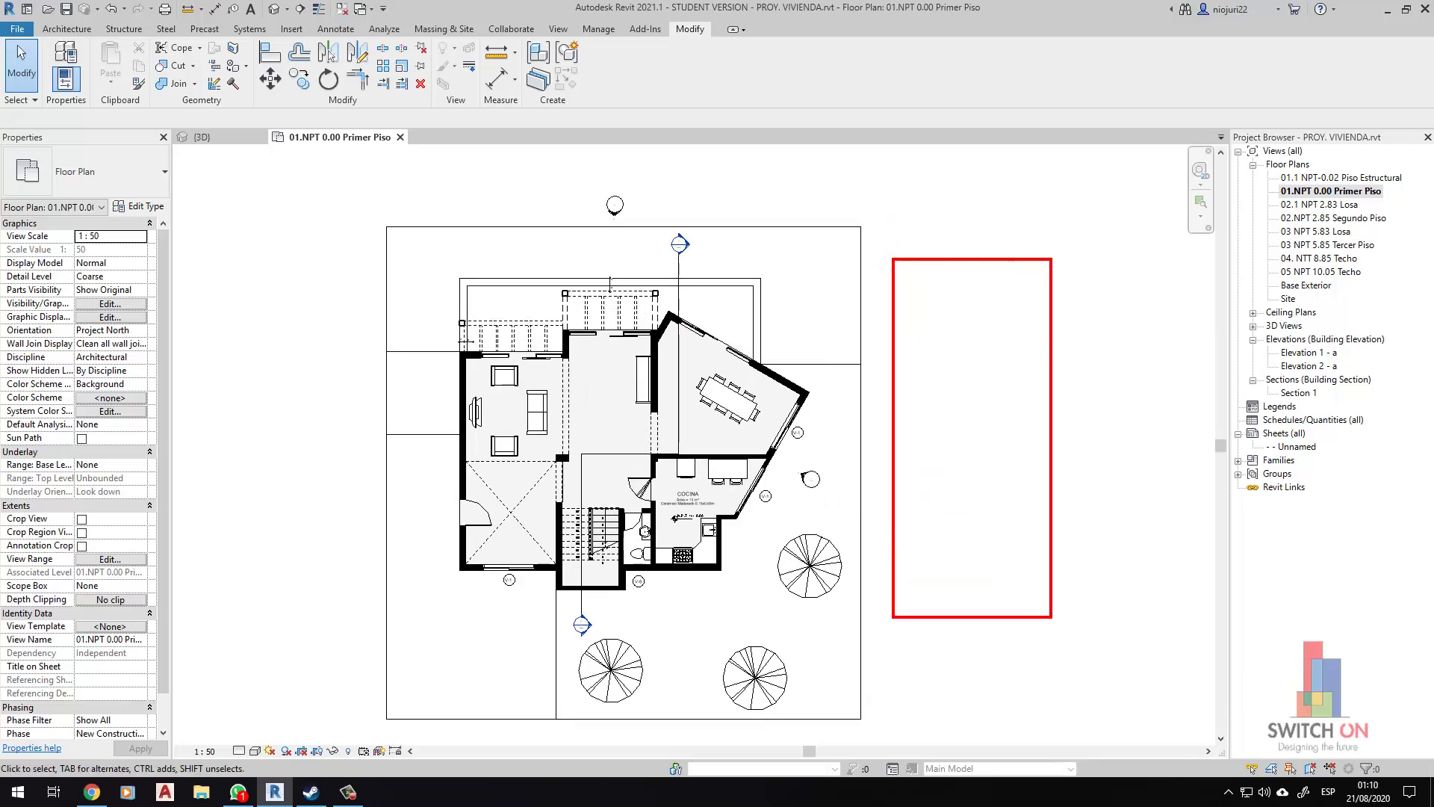
{"action": "mouse_move", "coordinate": [1050, 247]}
{"action": "left_mouse_down"}
{"action": "mouse_move", "coordinate": [904, 417]}
{"action": "mouse_move", "coordinate": [838, 461]}
{"action": "mouse_move", "coordinate": [1178, 358]}
{"action": "mouse_move", "coordinate": [1059, 238]}
{"action": "left_mouse_up"}
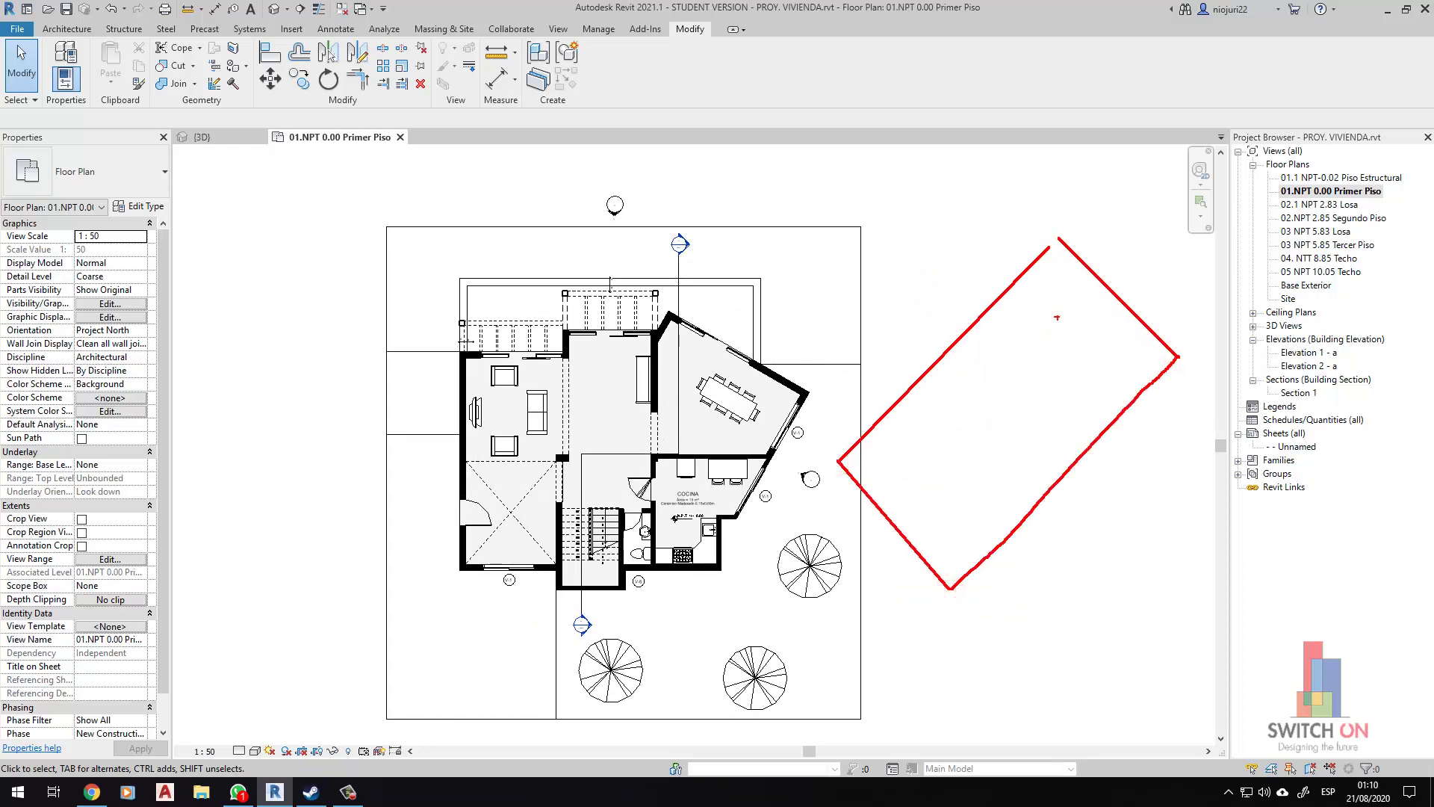
{"action": "mouse_move", "coordinate": [937, 259]}
{"action": "left_mouse_down"}
{"action": "mouse_move", "coordinate": [1058, 599]}
{"action": "mouse_move", "coordinate": [1096, 644]}
{"action": "left_mouse_up"}
{"action": "left_click_drag", "start_coordinate": [1007, 320], "coordinate": [1018, 532]}
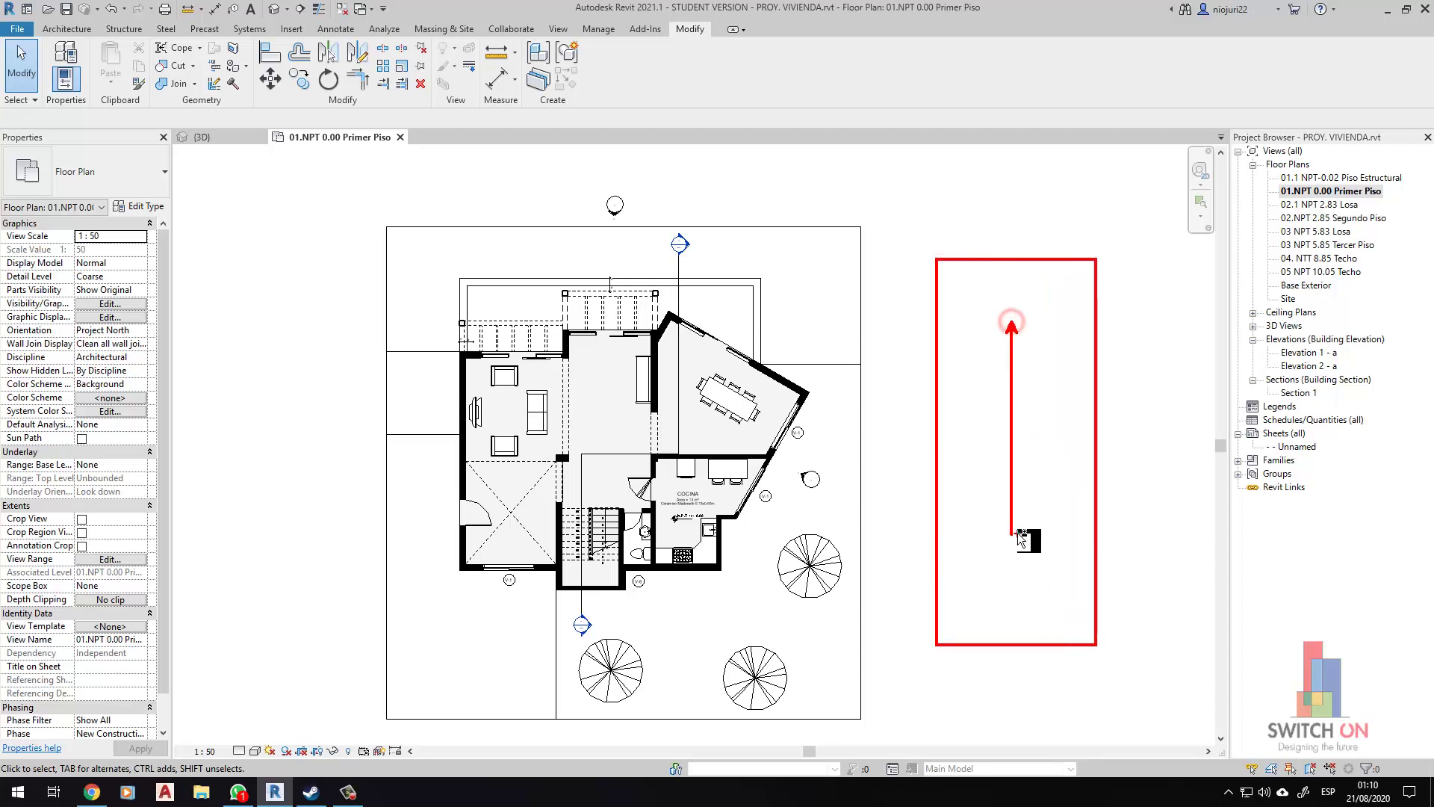
{"action": "middle_click_drag", "start_coordinate": [870, 480], "coordinate": [939, 464]}
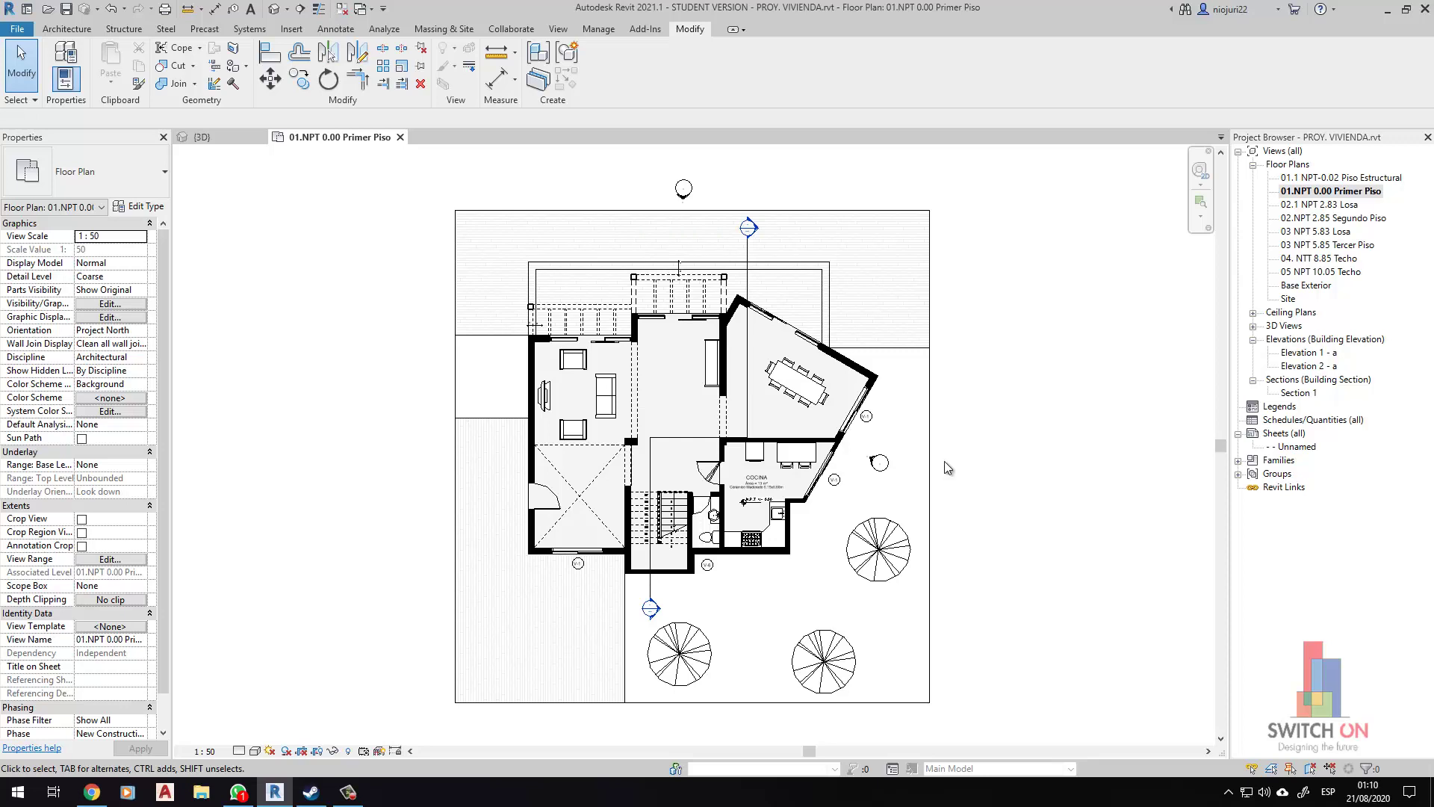
{"action": "middle_click_drag", "start_coordinate": [970, 453], "coordinate": [981, 457]}
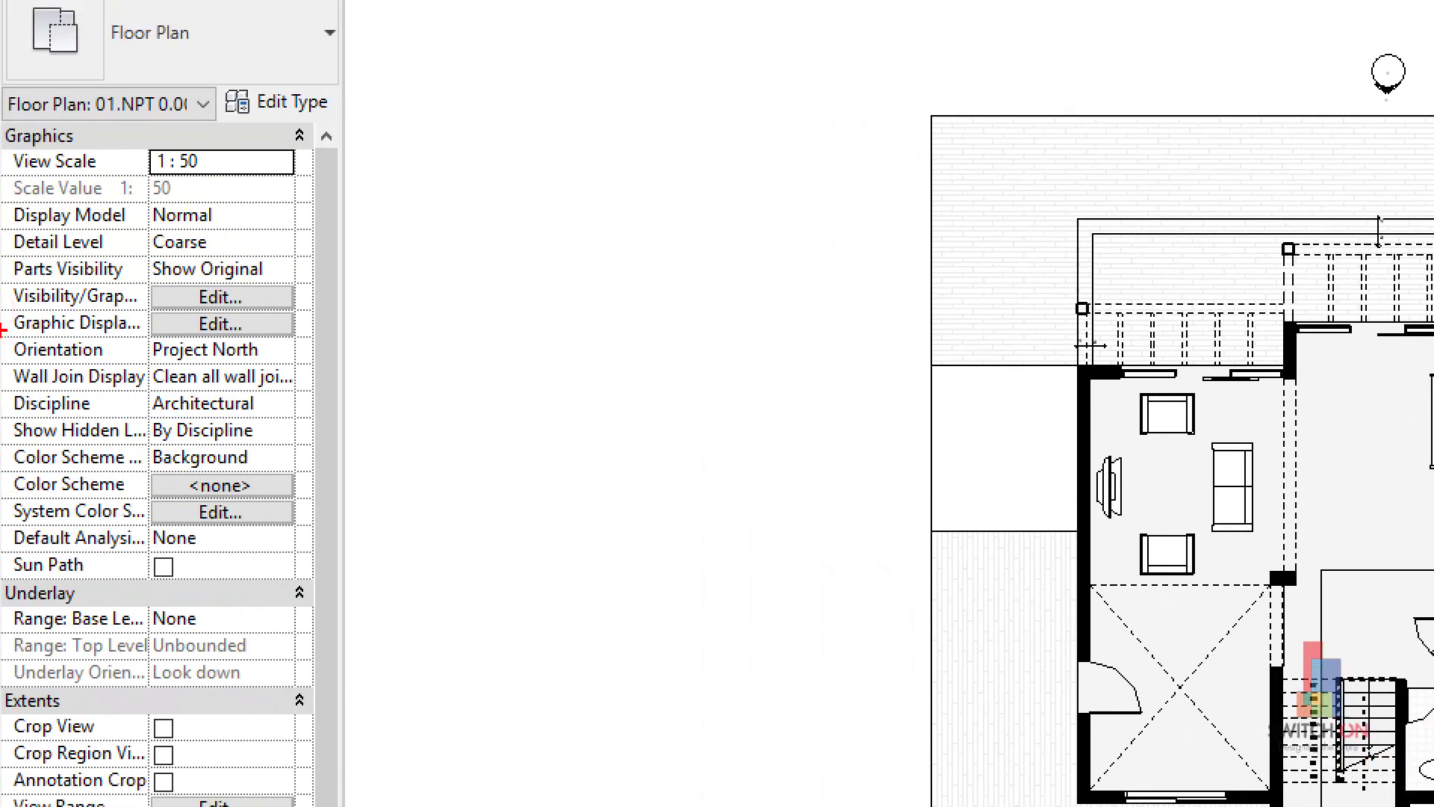
{"action": "mouse_move", "coordinate": [2, 327]}
{"action": "left_mouse_down"}
{"action": "mouse_move", "coordinate": [299, 383]}
{"action": "mouse_move", "coordinate": [378, 352]}
{"action": "left_mouse_up"}
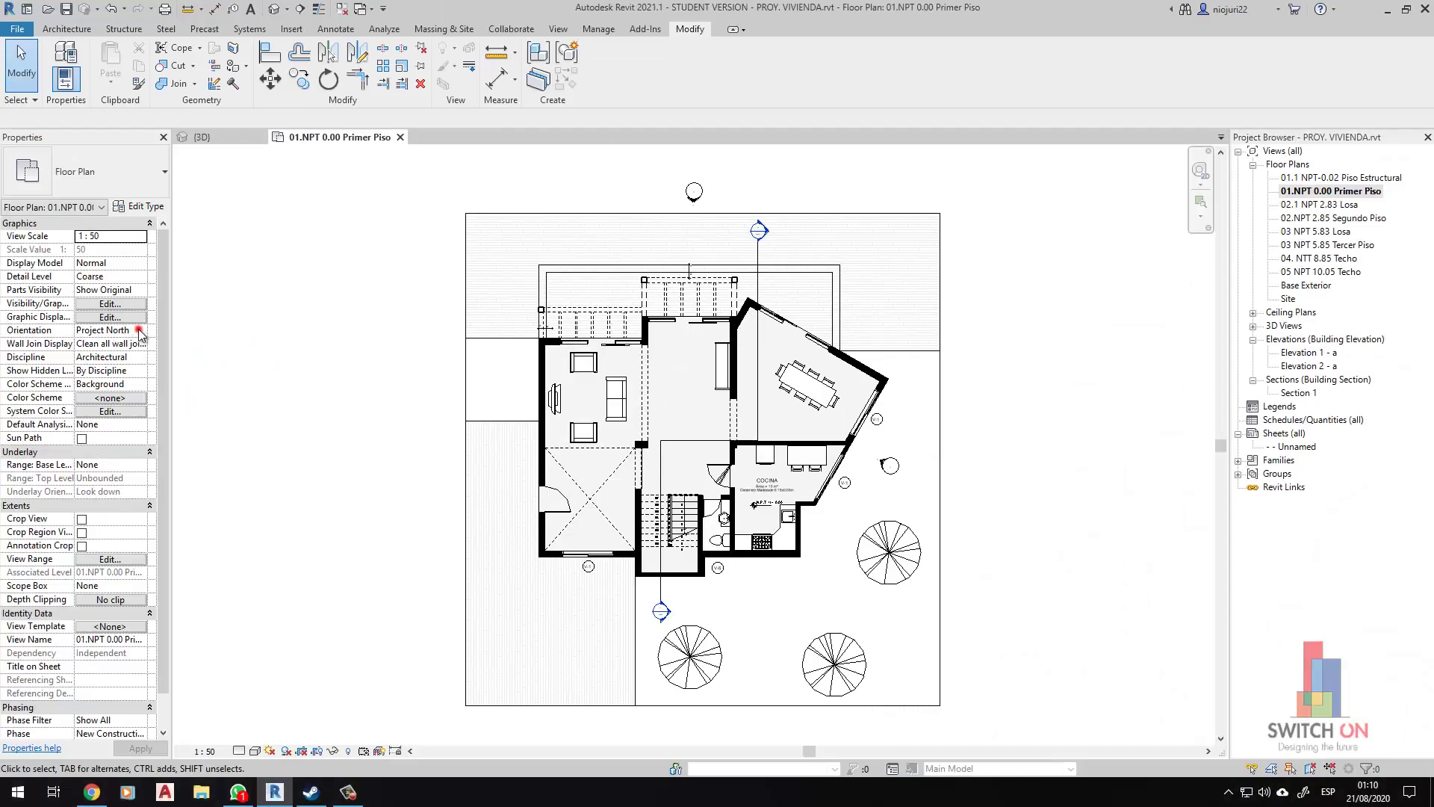
Change the Primer Piso plan's Orientation property from Project North to True North, then reframe the view.
{"action": "left_click", "coordinate": [140, 331]}
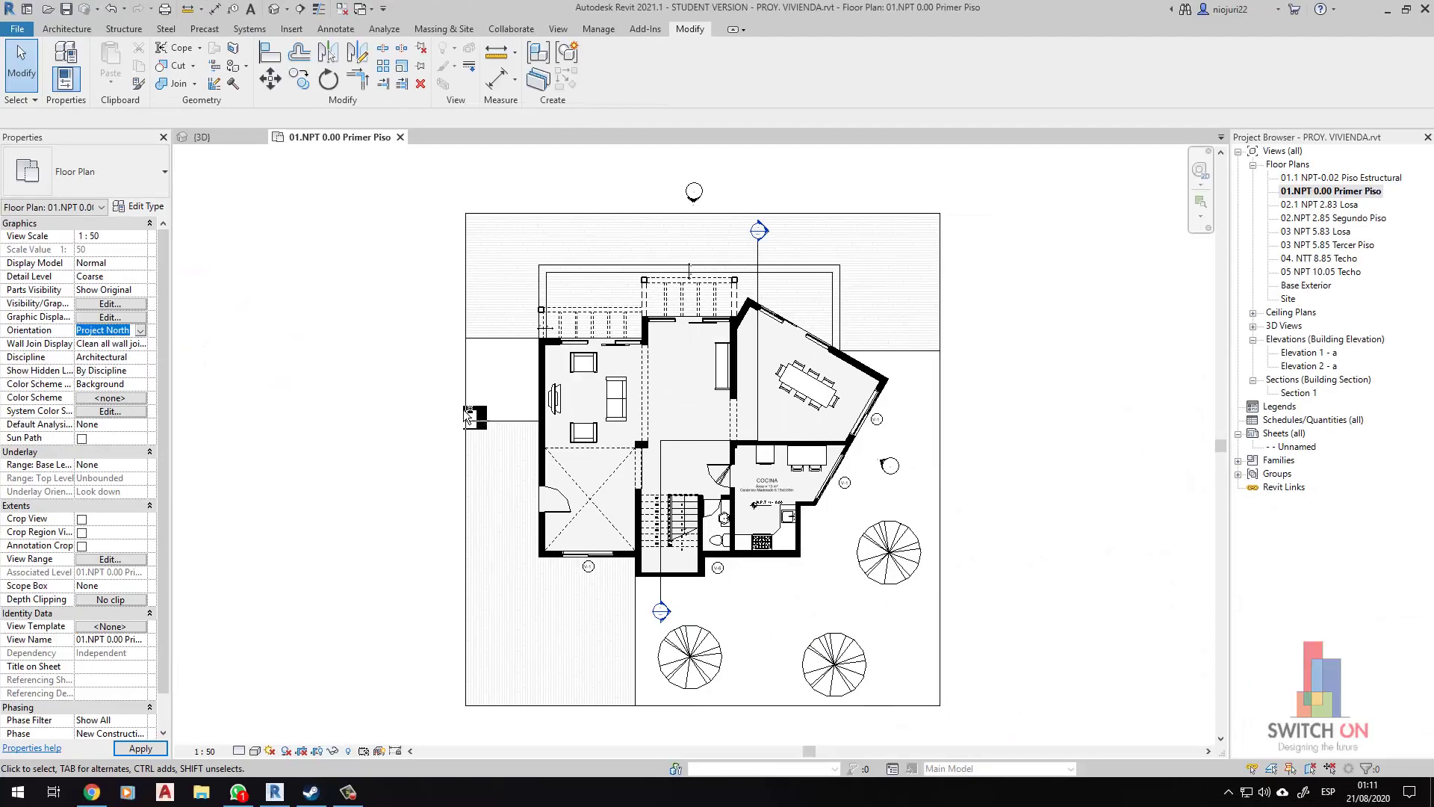
{"action": "left_click", "coordinate": [489, 370]}
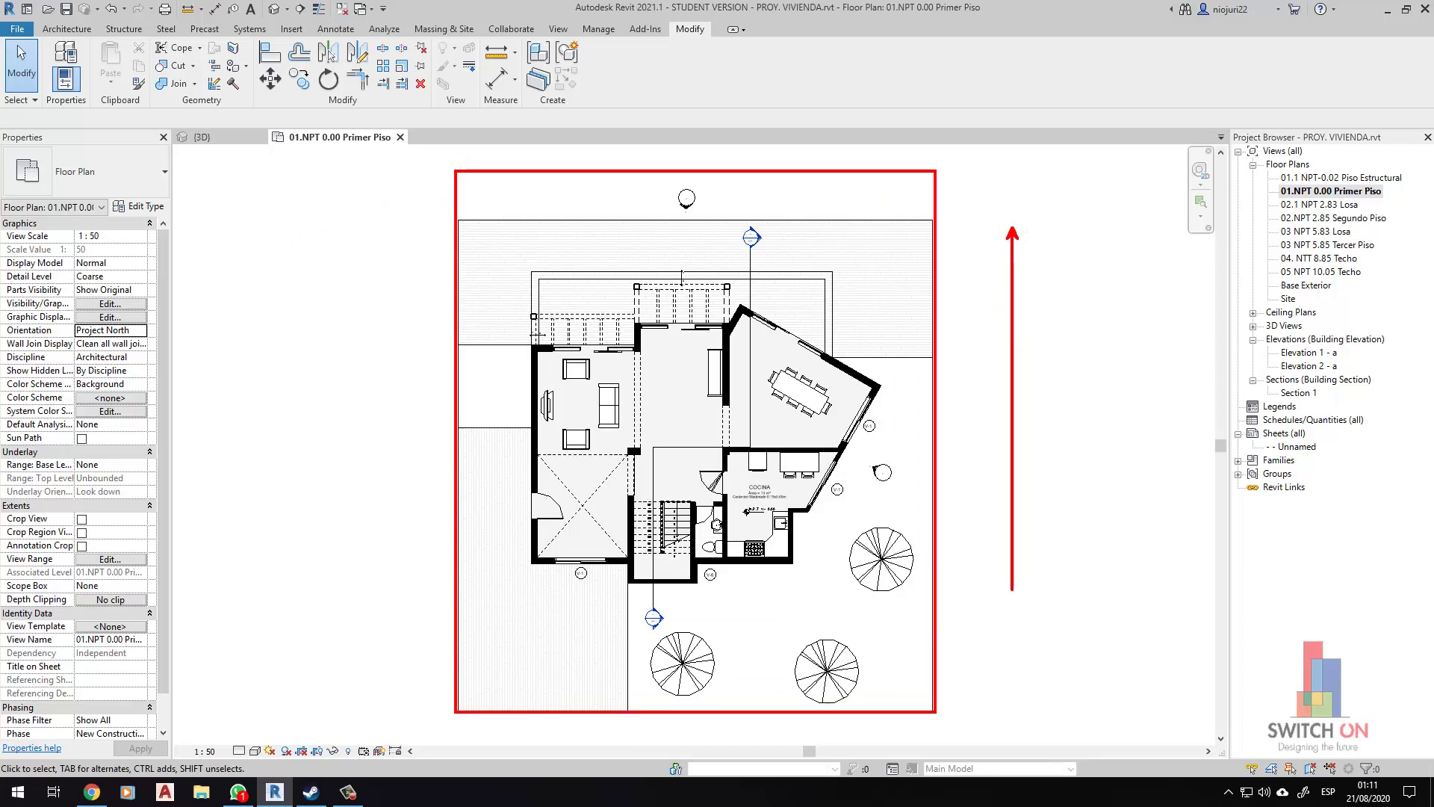
{"action": "left_click", "coordinate": [142, 331]}
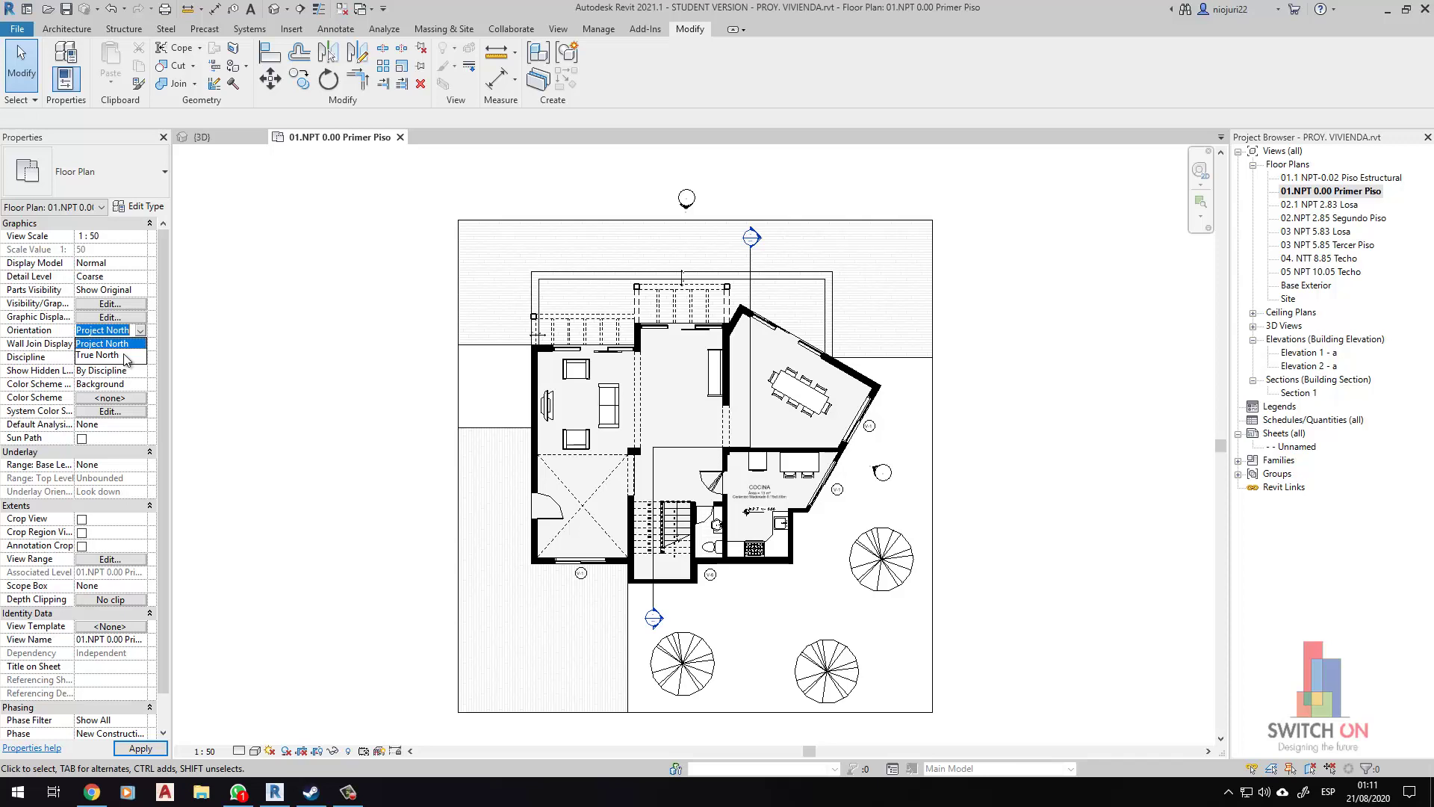
{"action": "left_click", "coordinate": [290, 331]}
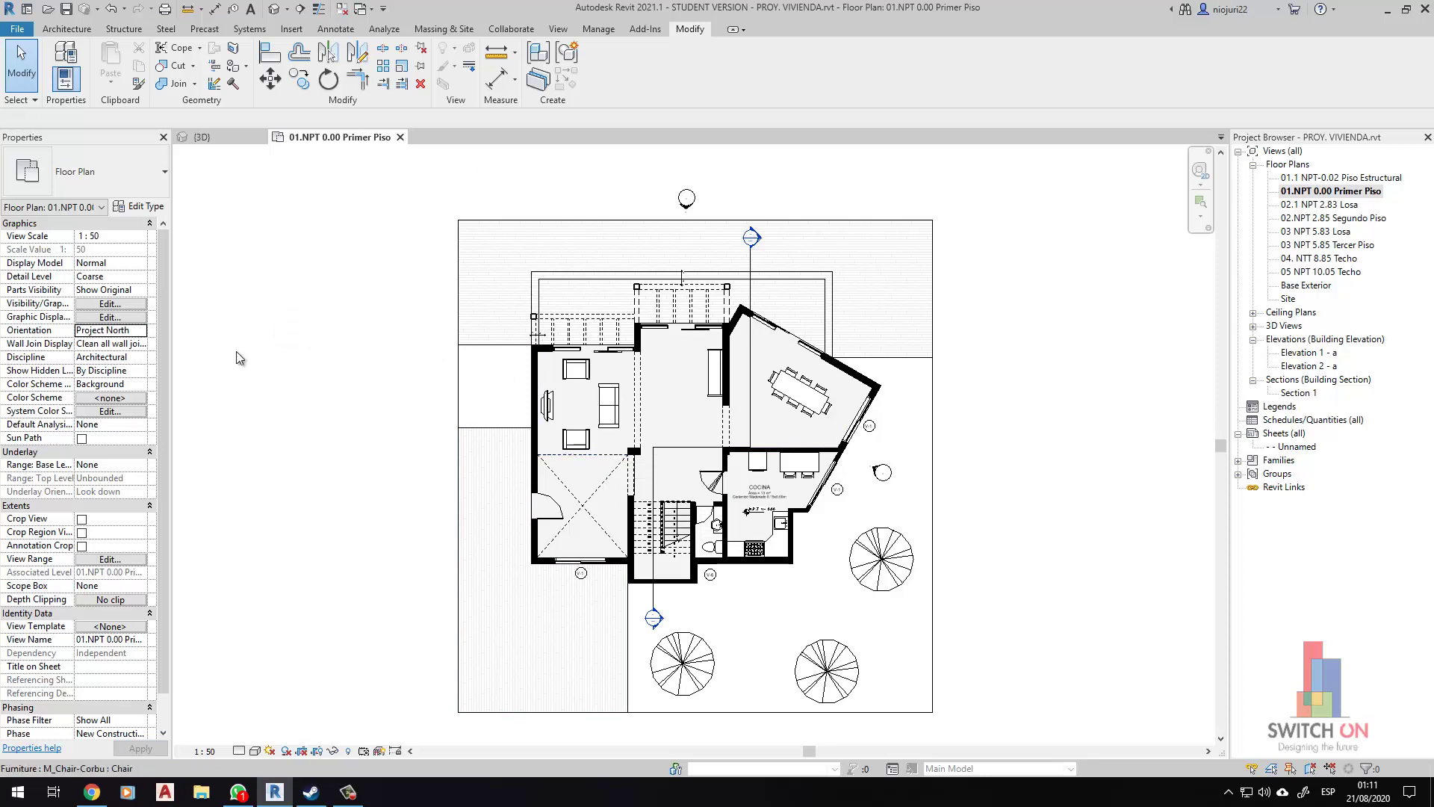
{"action": "left_click", "coordinate": [140, 331]}
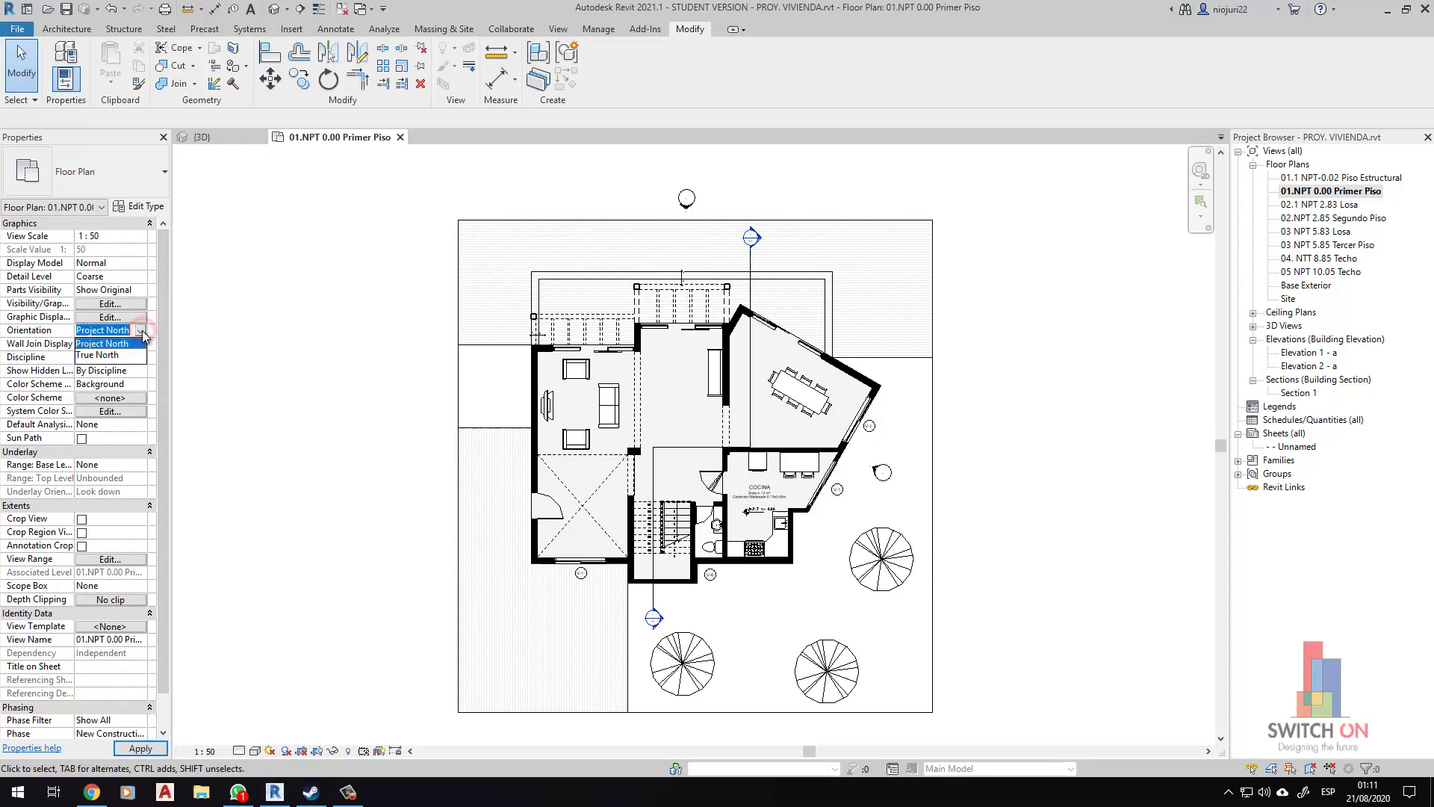
{"action": "left_click", "coordinate": [98, 355]}
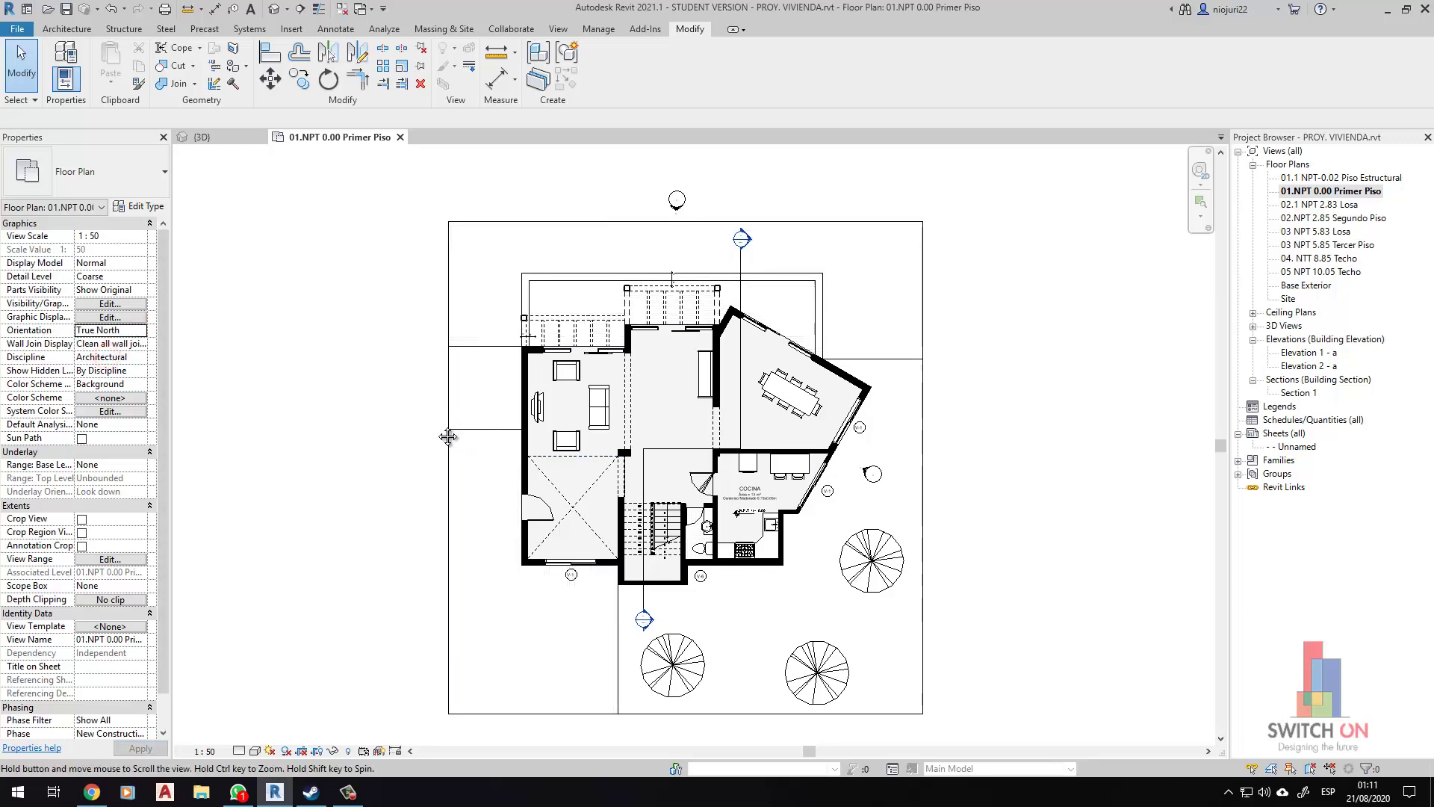
{"action": "left_click_drag", "start_coordinate": [163, 333], "coordinate": [231, 333]}
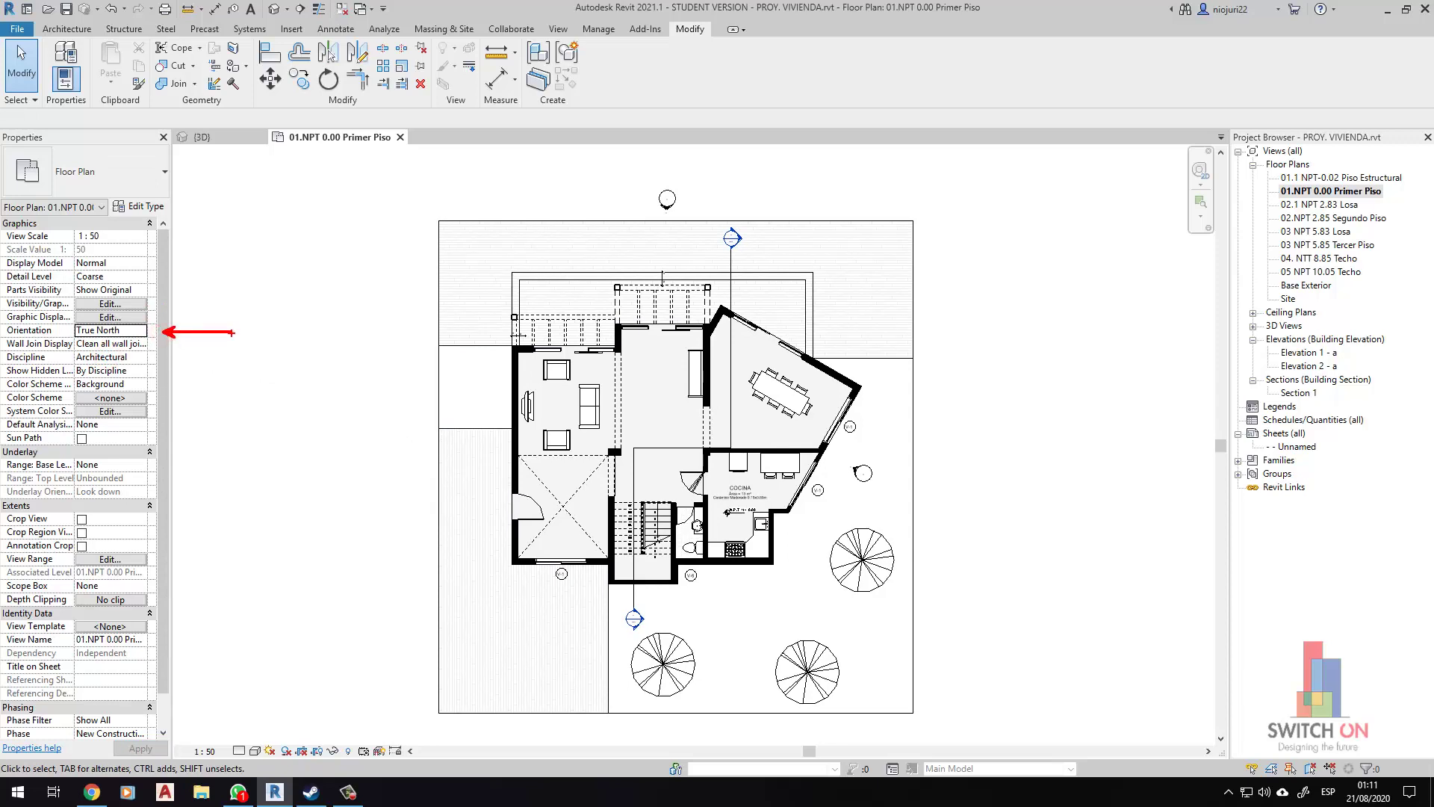
{"action": "scroll", "coordinate": [448, 411], "scroll_direction": "down", "scroll_amount": 1}
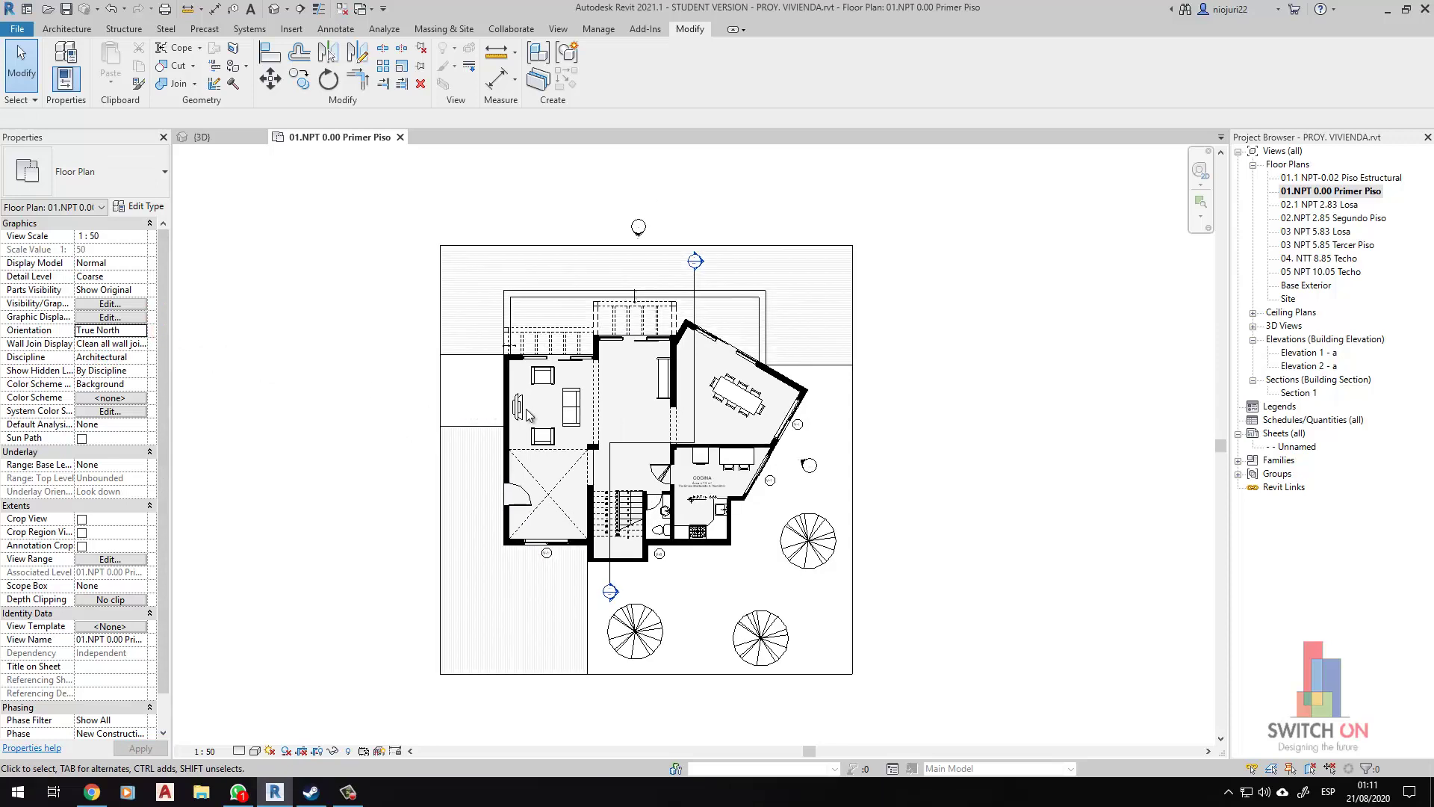
{"action": "mouse_move", "coordinate": [932, 441]}
{"action": "middle_mouse_down"}
{"action": "mouse_move", "coordinate": [871, 449]}
{"action": "mouse_move", "coordinate": [811, 367]}
{"action": "middle_mouse_up"}
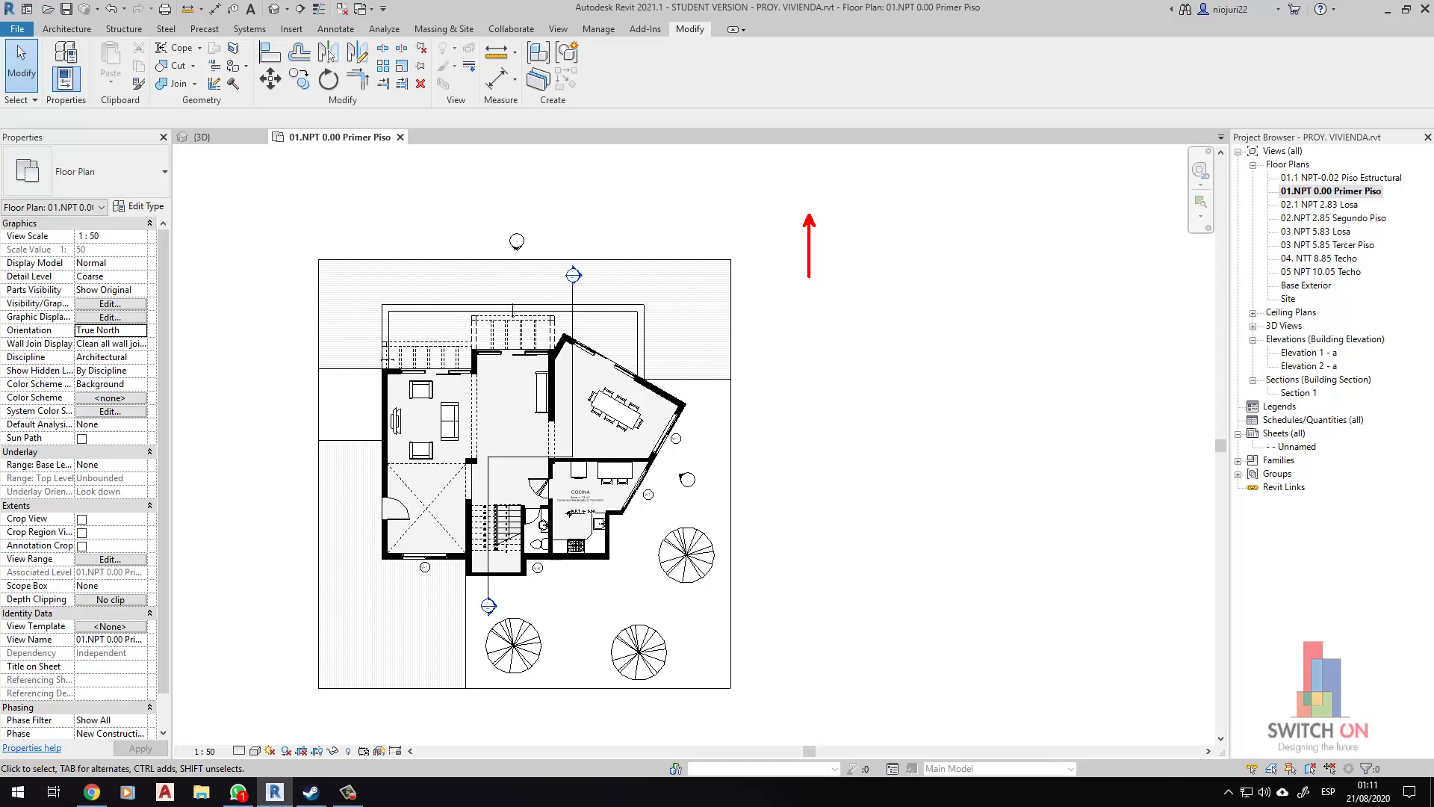
{"action": "left_click", "coordinate": [333, 29]}
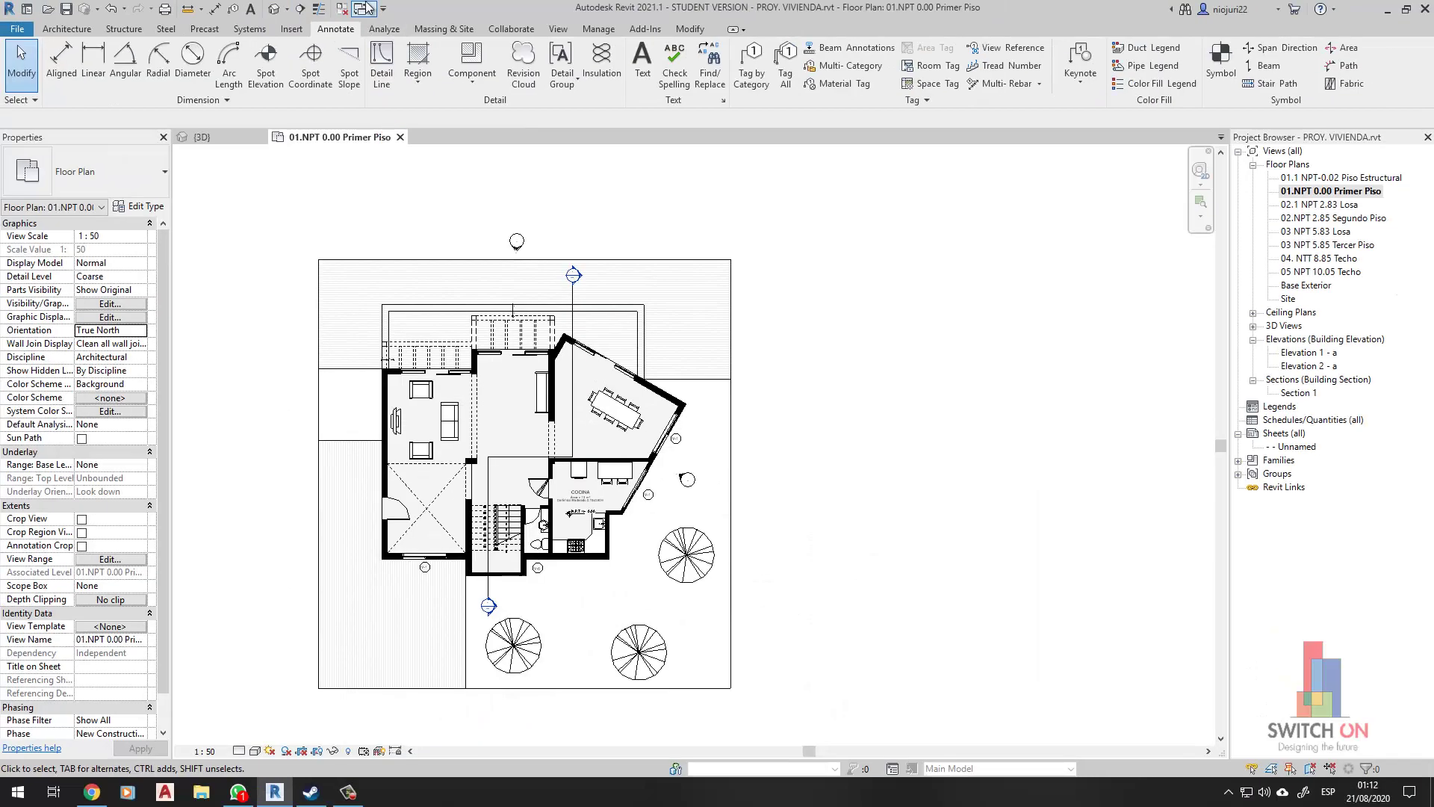
{"action": "left_click", "coordinate": [381, 67]}
{"action": "middle_click_drag", "start_coordinate": [767, 393], "coordinate": [746, 346]}
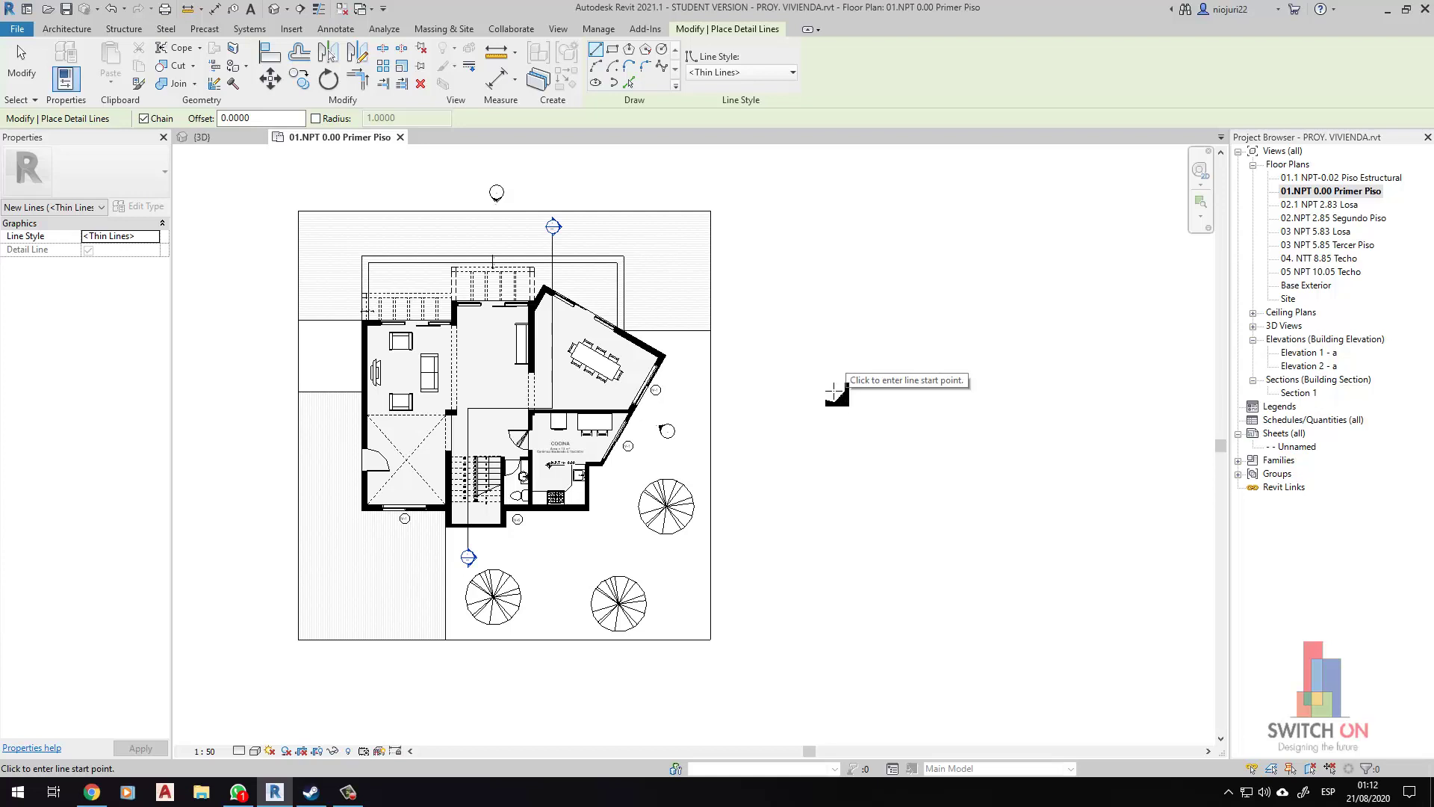
{"action": "scroll", "coordinate": [820, 436], "scroll_direction": "up", "scroll_amount": 1}
{"action": "left_click", "coordinate": [794, 415]}
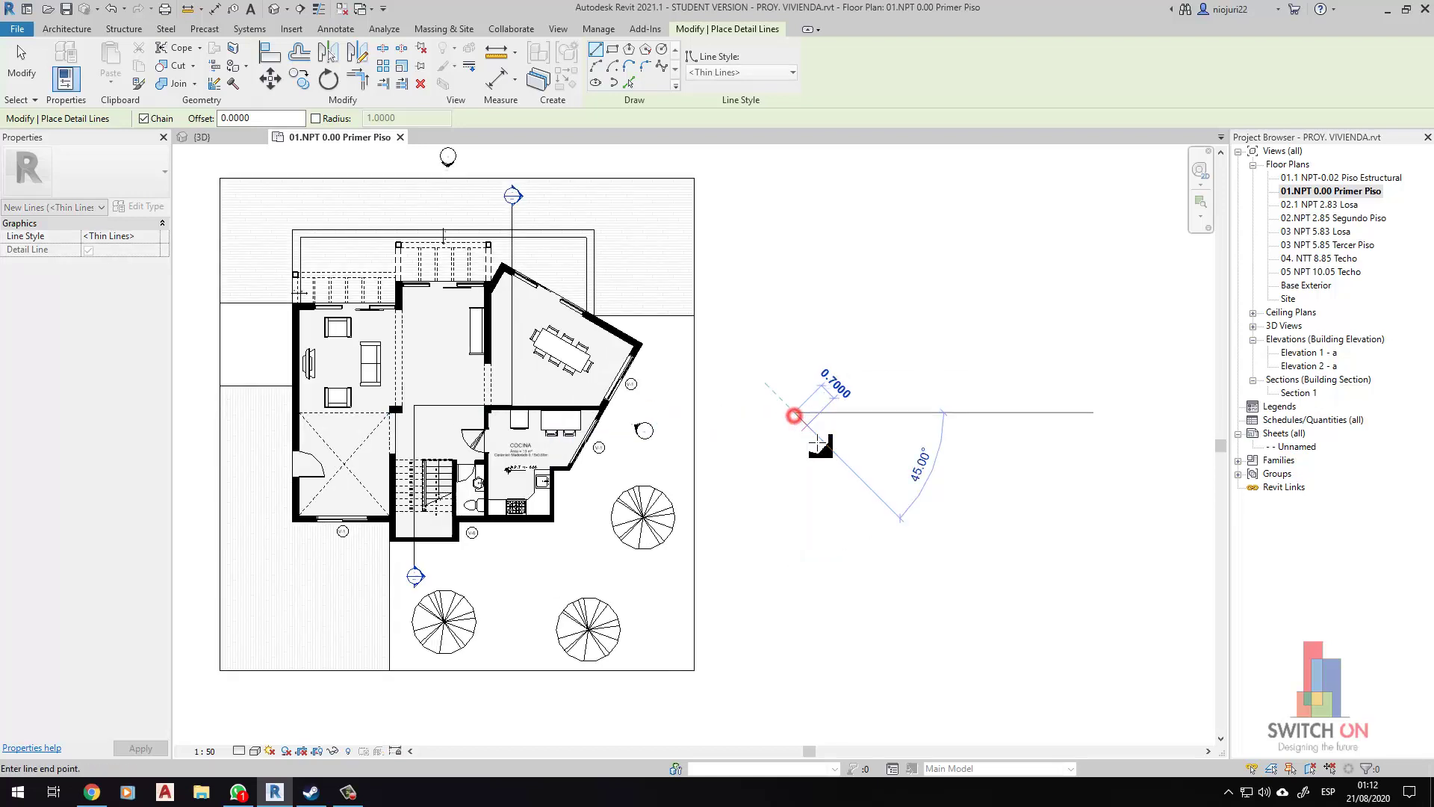
{"action": "left_click", "coordinate": [871, 496]}
{"action": "key", "text": "Escape"}
{"action": "key", "text": "Escape"}
{"action": "scroll", "coordinate": [809, 541], "scroll_direction": "down", "scroll_amount": 2}
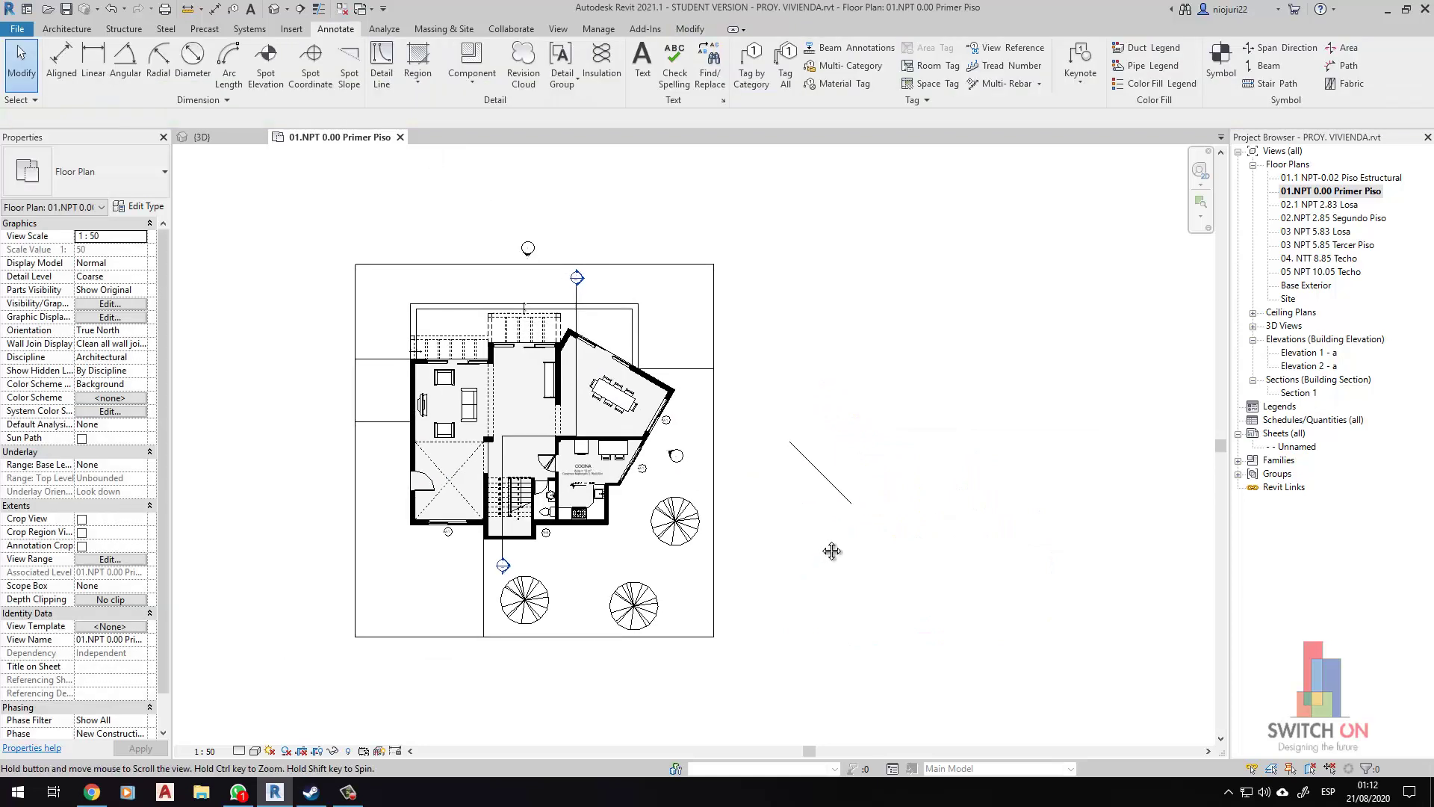
{"action": "left_click_drag", "start_coordinate": [894, 491], "coordinate": [838, 435]}
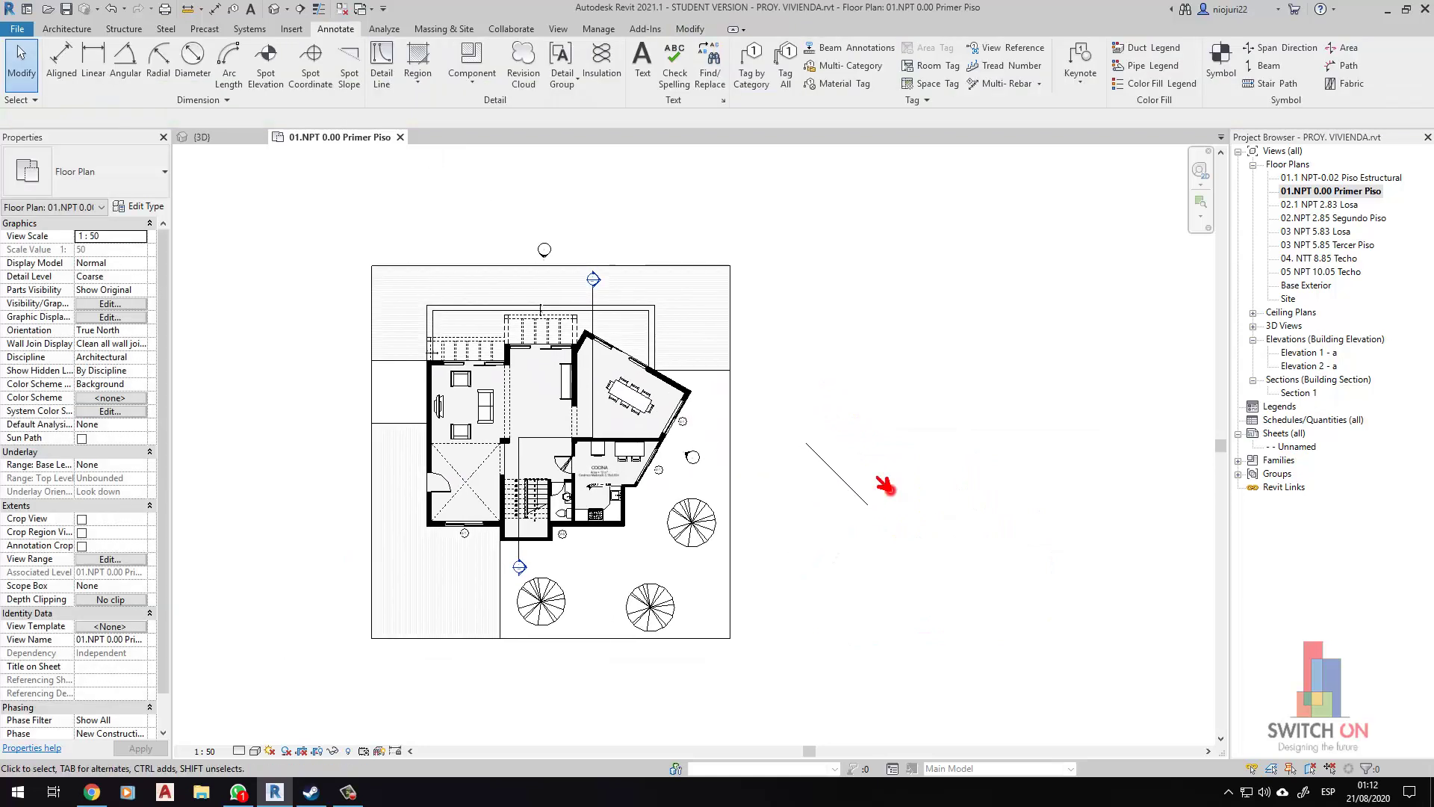
{"action": "type", "text": "t"}
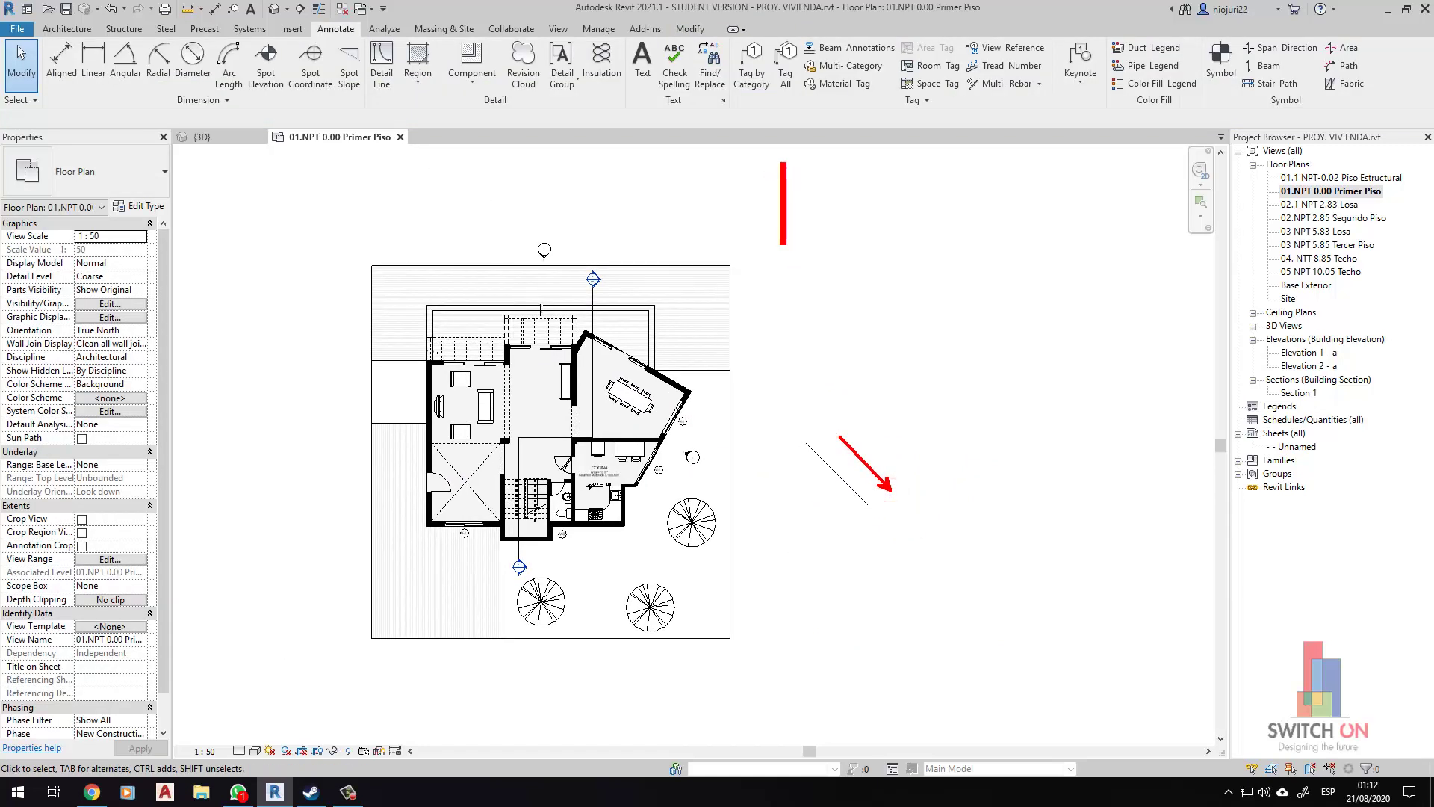
{"action": "type", "text": "N"}
{"action": "key", "text": "Escape"}
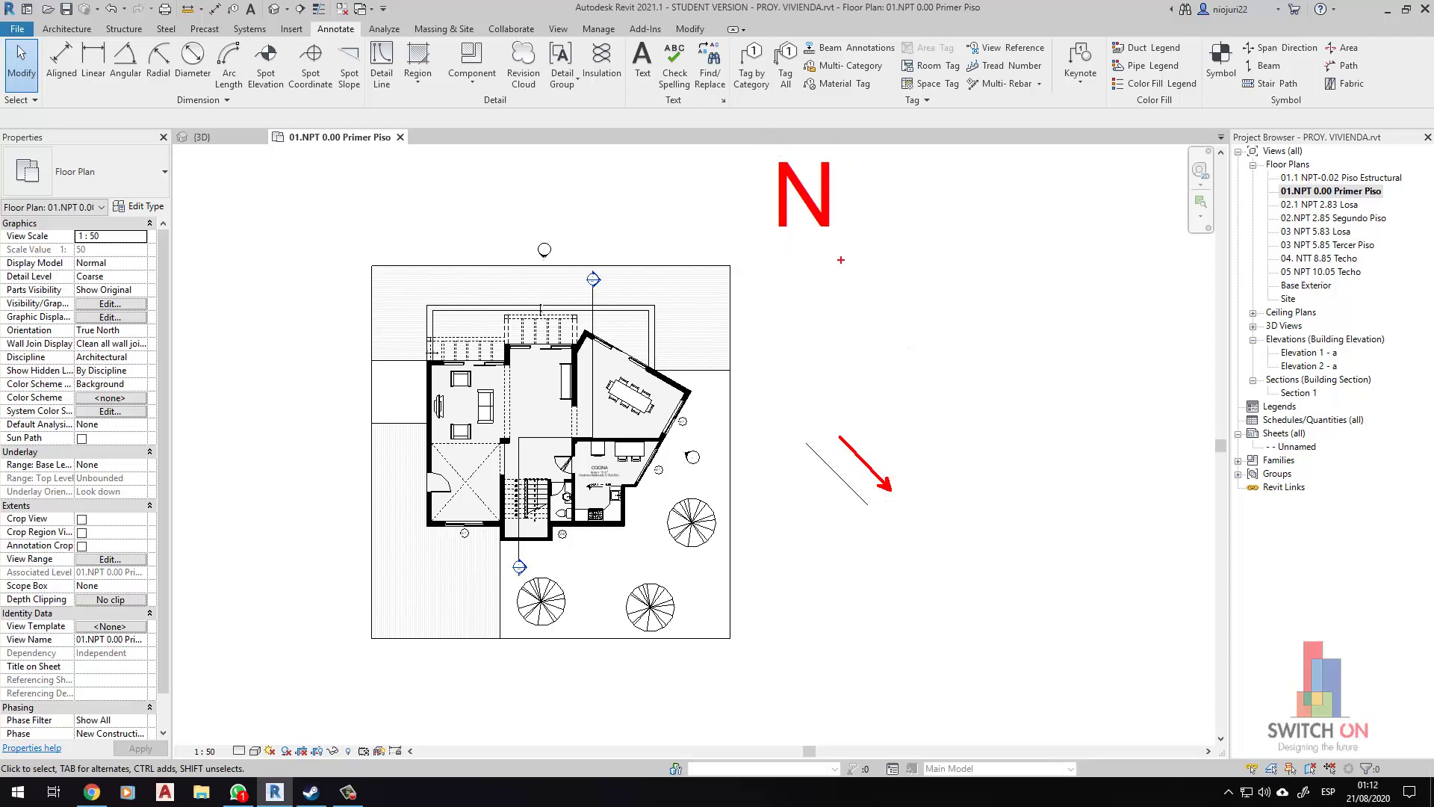
{"action": "left_click", "coordinate": [1085, 356]}
{"action": "type", "text": "E"}
{"action": "key", "text": "Escape"}
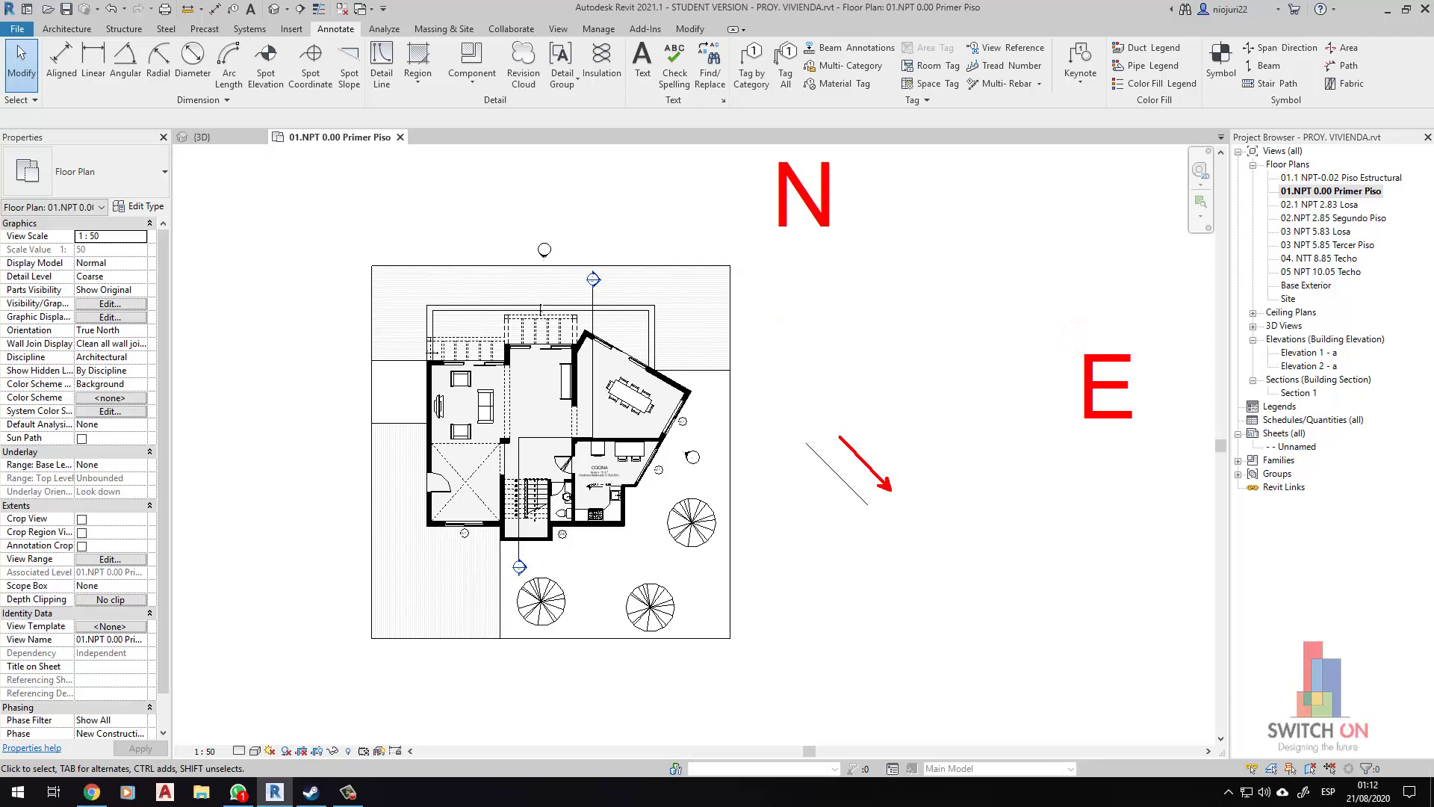
{"action": "left_click", "coordinate": [874, 651]}
{"action": "type", "text": "S"}
{"action": "left_click", "coordinate": [766, 618]}
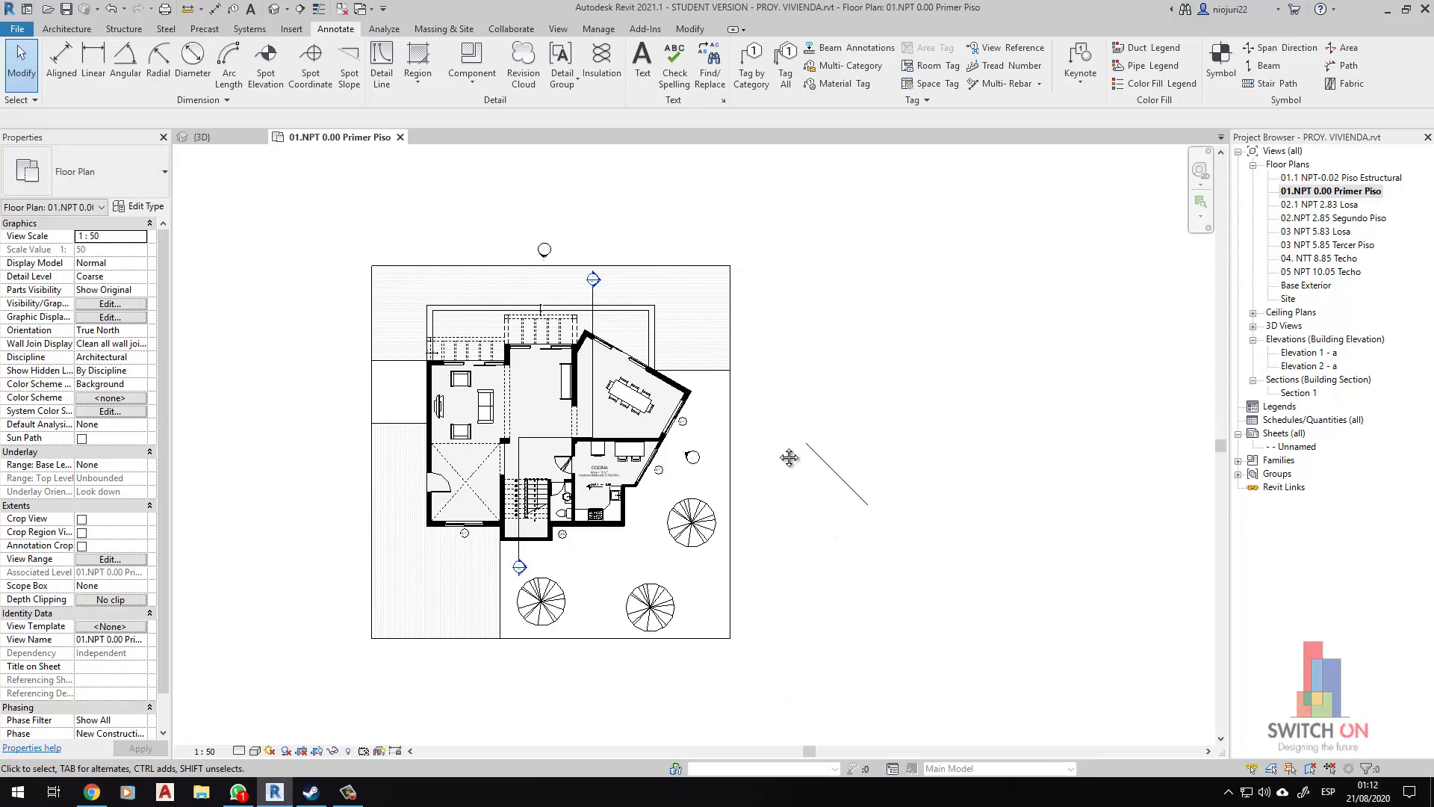
{"action": "middle_click_drag", "start_coordinate": [776, 446], "coordinate": [802, 447]}
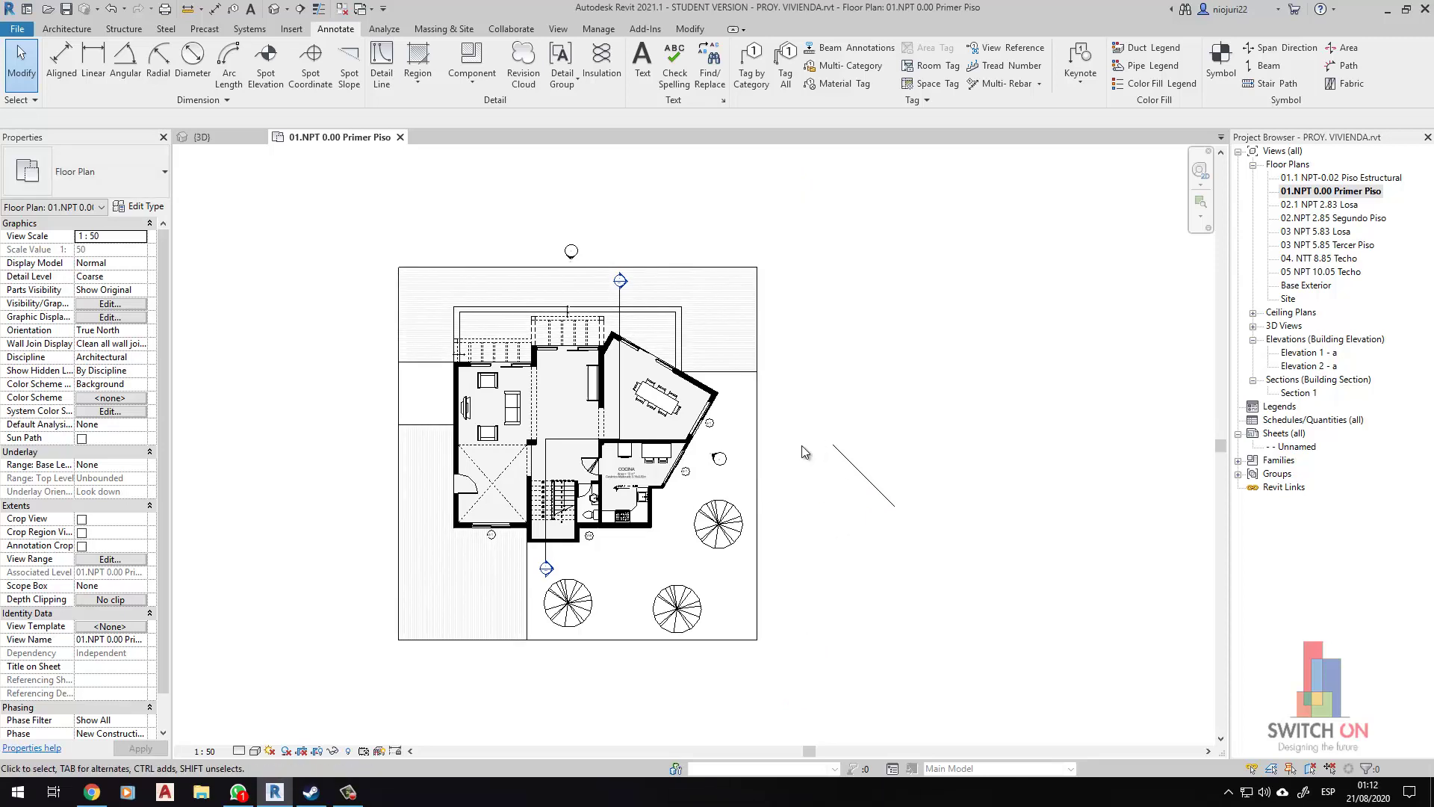
Start the Rotate True North tool from Manage > Position.
{"action": "left_click", "coordinate": [602, 30]}
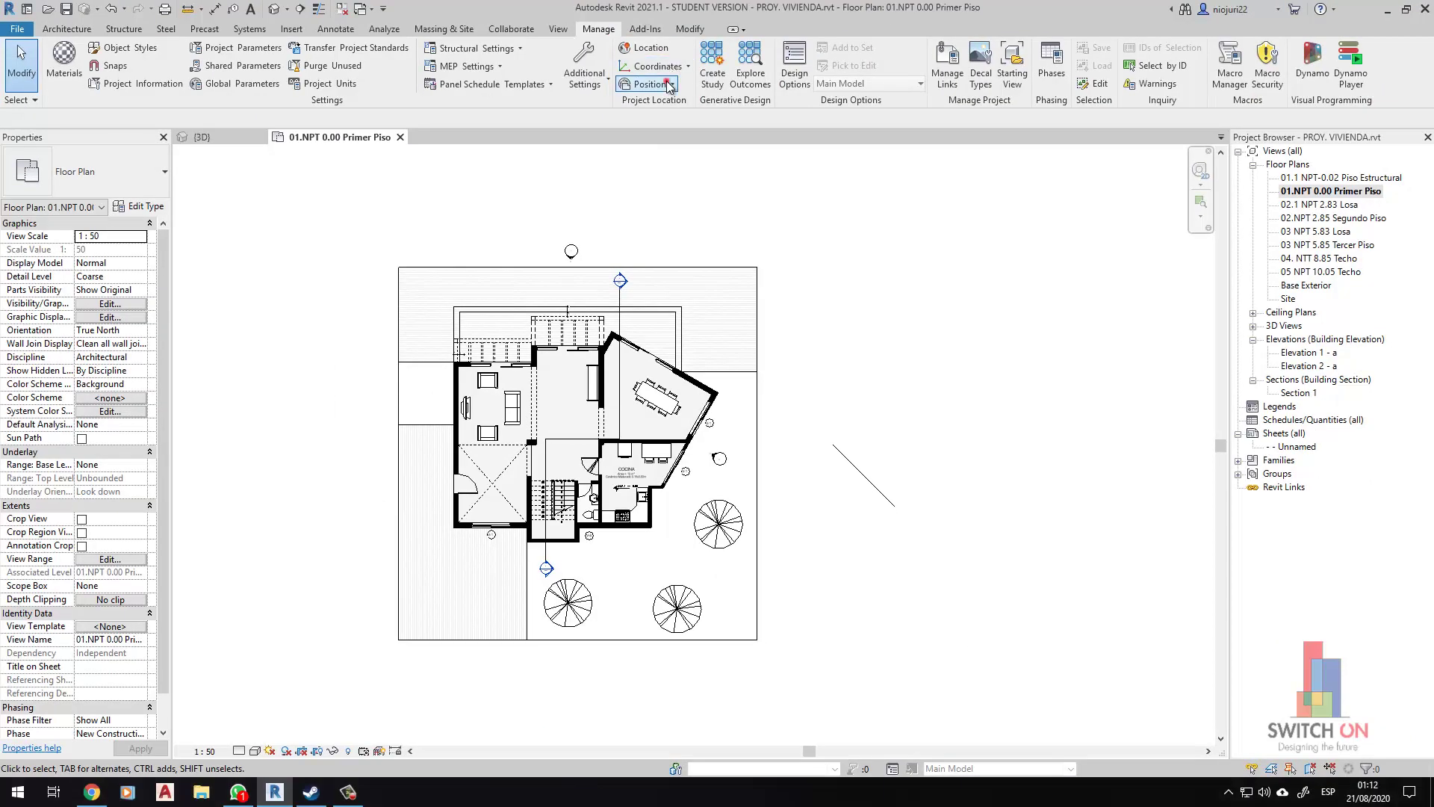
{"action": "left_click", "coordinate": [668, 84]}
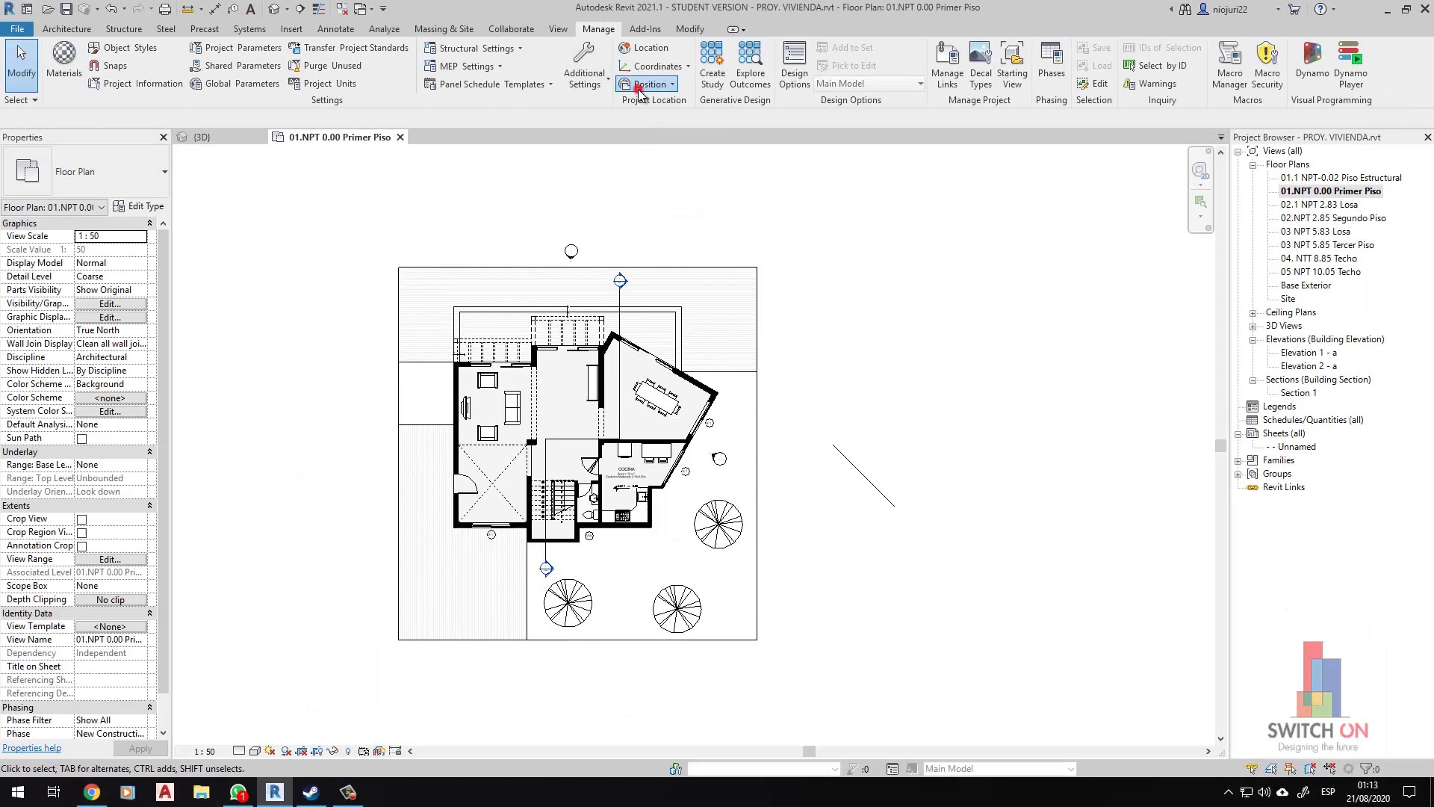
{"action": "left_click", "coordinate": [647, 83]}
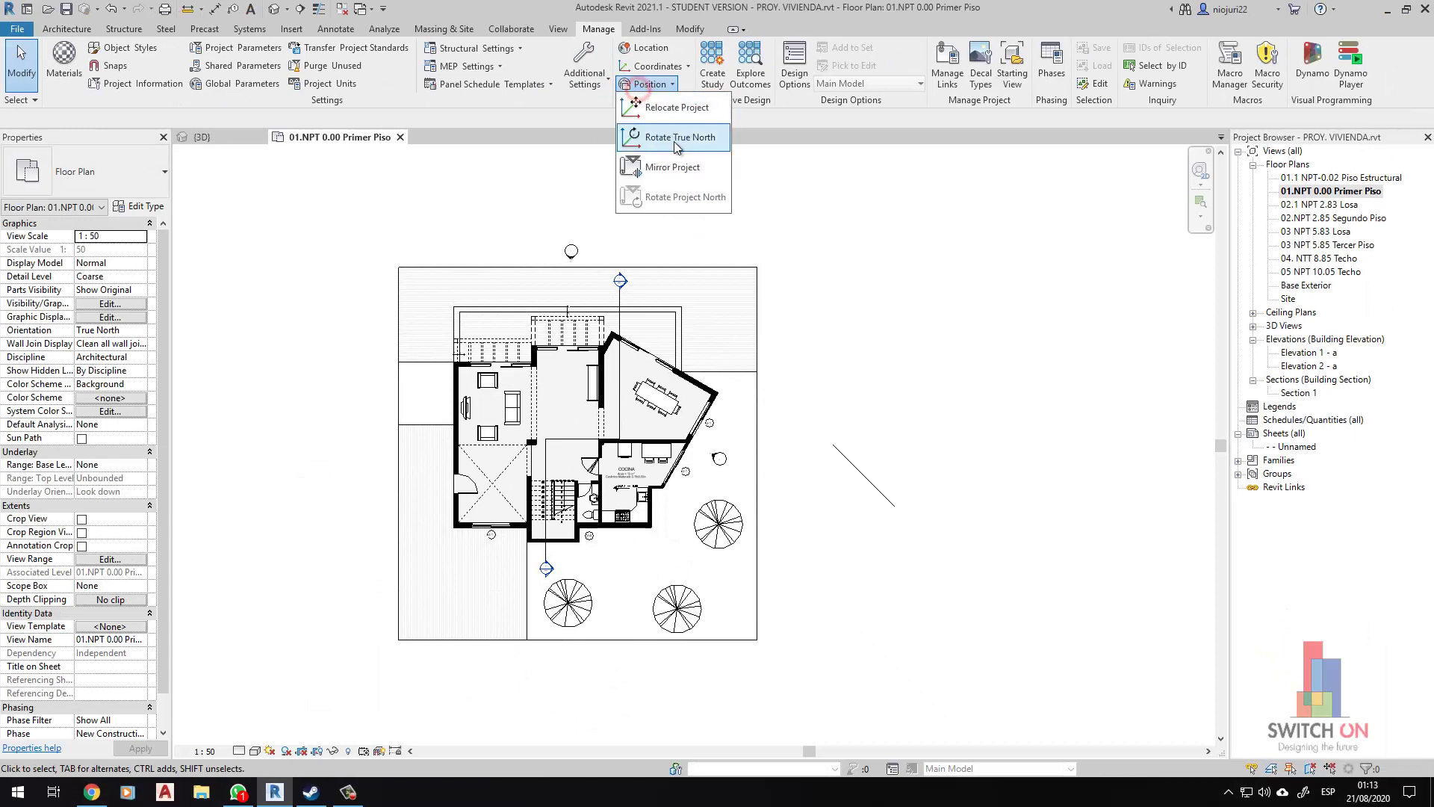
{"action": "left_click", "coordinate": [680, 137]}
{"action": "scroll", "coordinate": [553, 385], "scroll_direction": "up", "scroll_amount": 2}
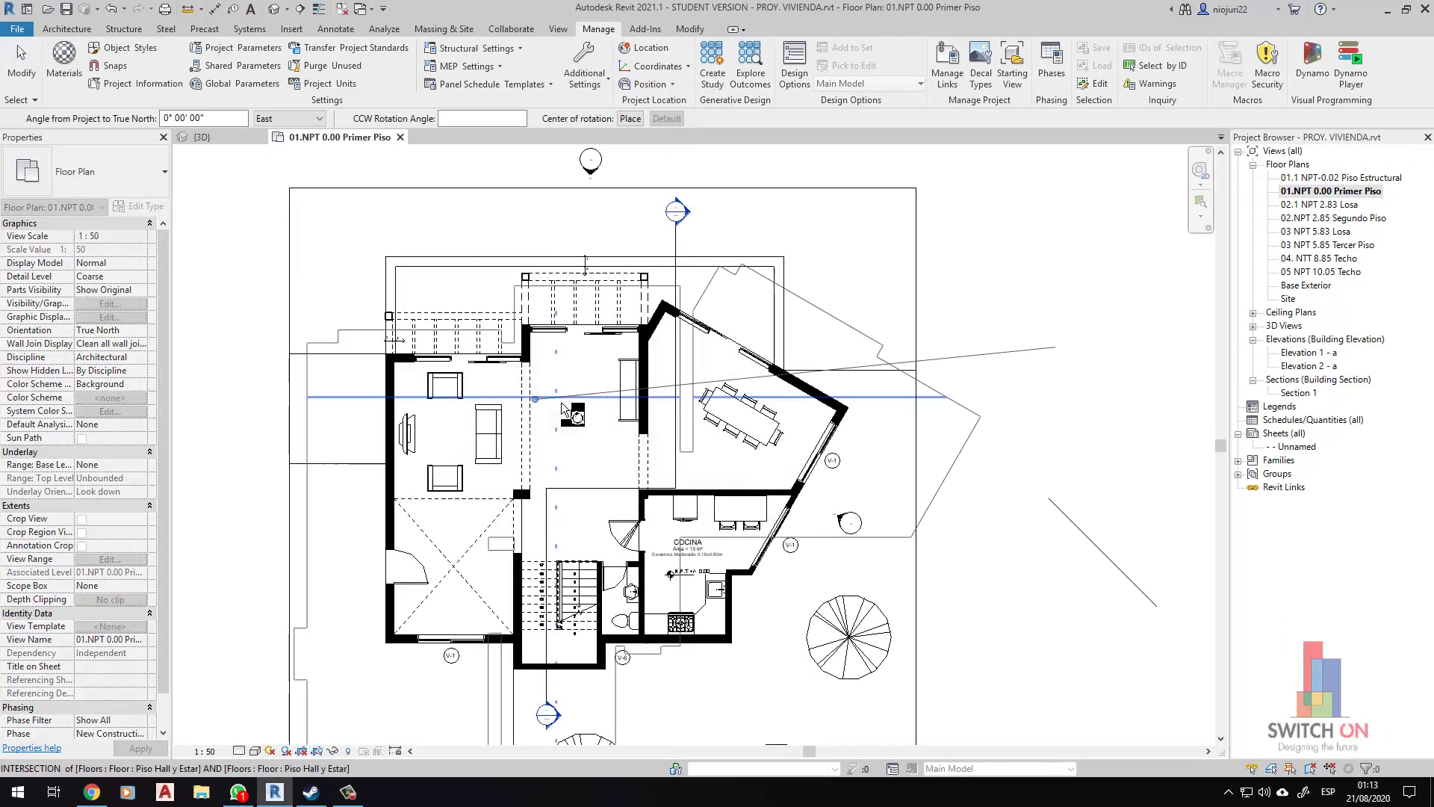
{"action": "scroll", "coordinate": [553, 385], "scroll_direction": "up", "scroll_amount": 3}
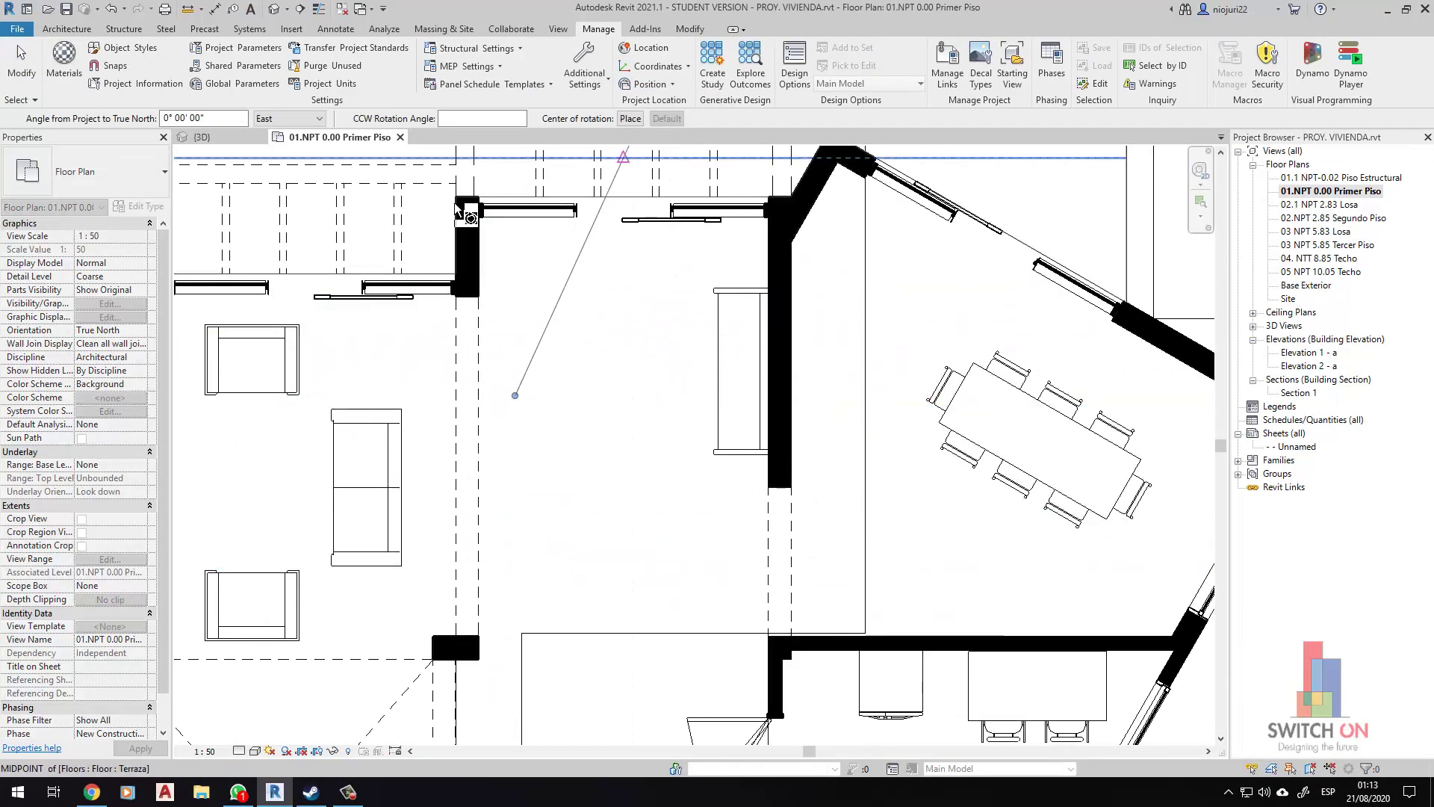
{"action": "scroll", "coordinate": [707, 297], "scroll_direction": "down", "scroll_amount": 4}
{"action": "scroll", "coordinate": [485, 321], "scroll_direction": "down", "scroll_amount": 2}
{"action": "scroll", "coordinate": [486, 321], "scroll_direction": "down", "scroll_amount": 1}
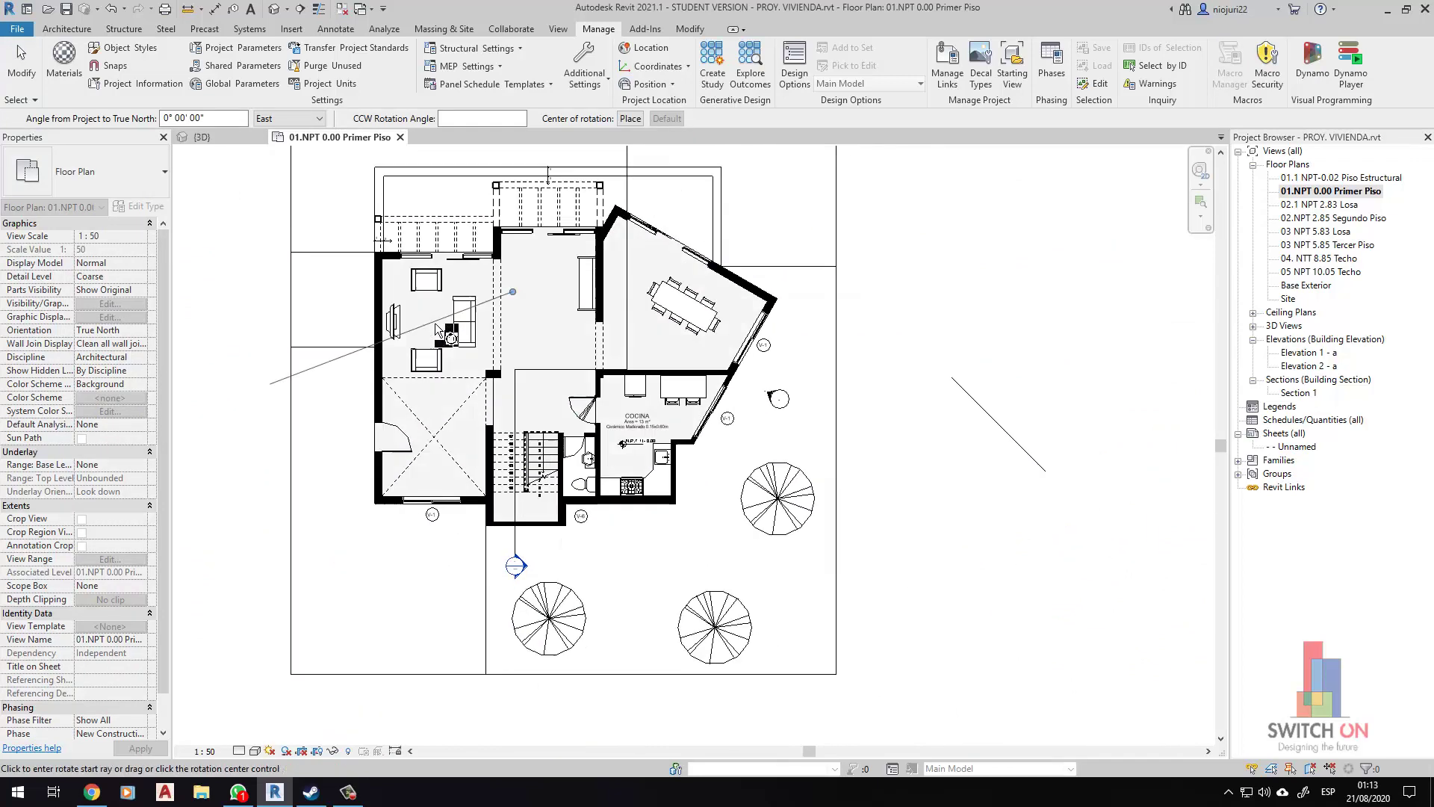
Move the rotation centre to the line endpoint and rotate True North 135° along the diagonal.
{"action": "left_click_drag", "start_coordinate": [513, 291], "coordinate": [949, 373]}
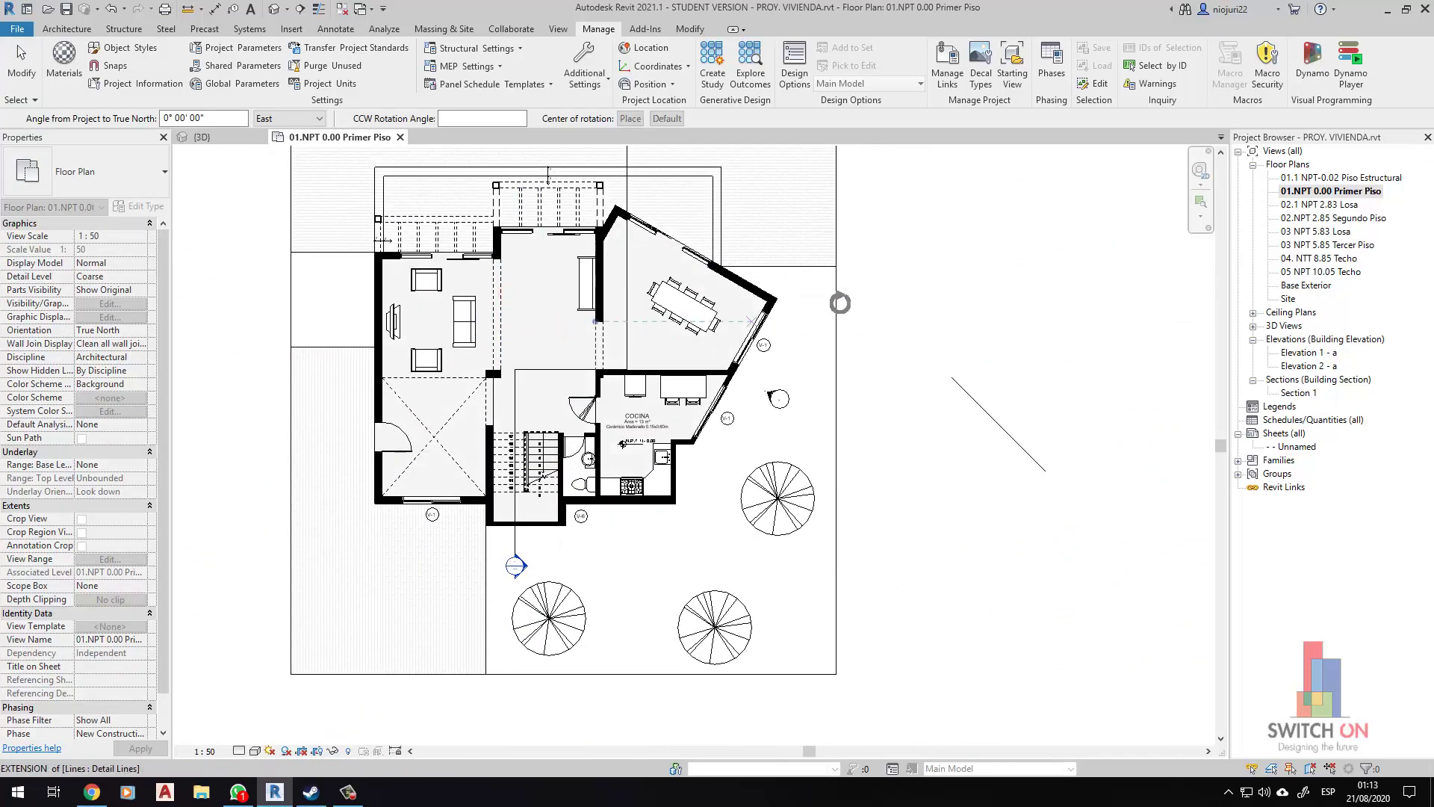
{"action": "scroll", "coordinate": [816, 433], "scroll_direction": "down", "scroll_amount": 2}
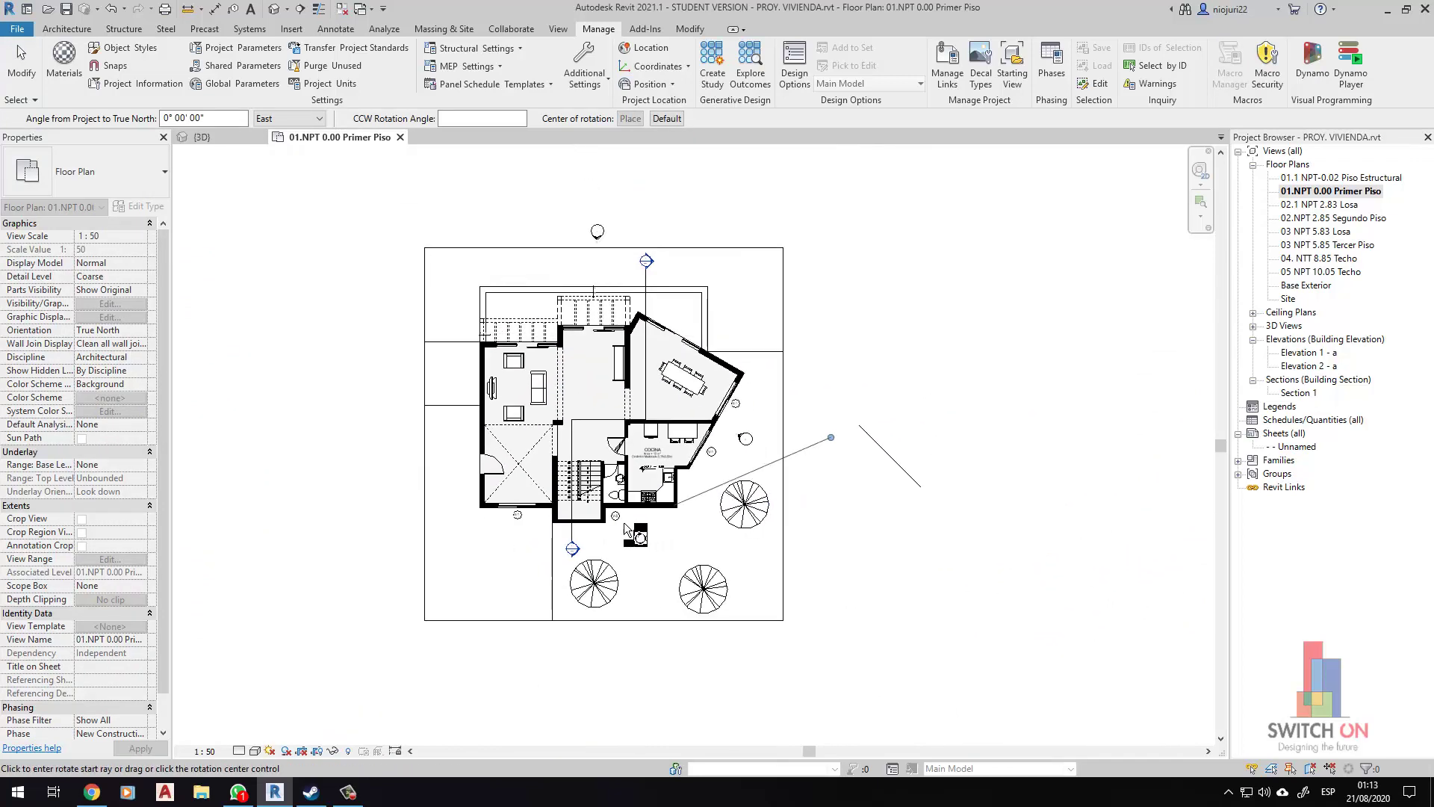
{"action": "scroll", "coordinate": [811, 478], "scroll_direction": "up", "scroll_amount": 2}
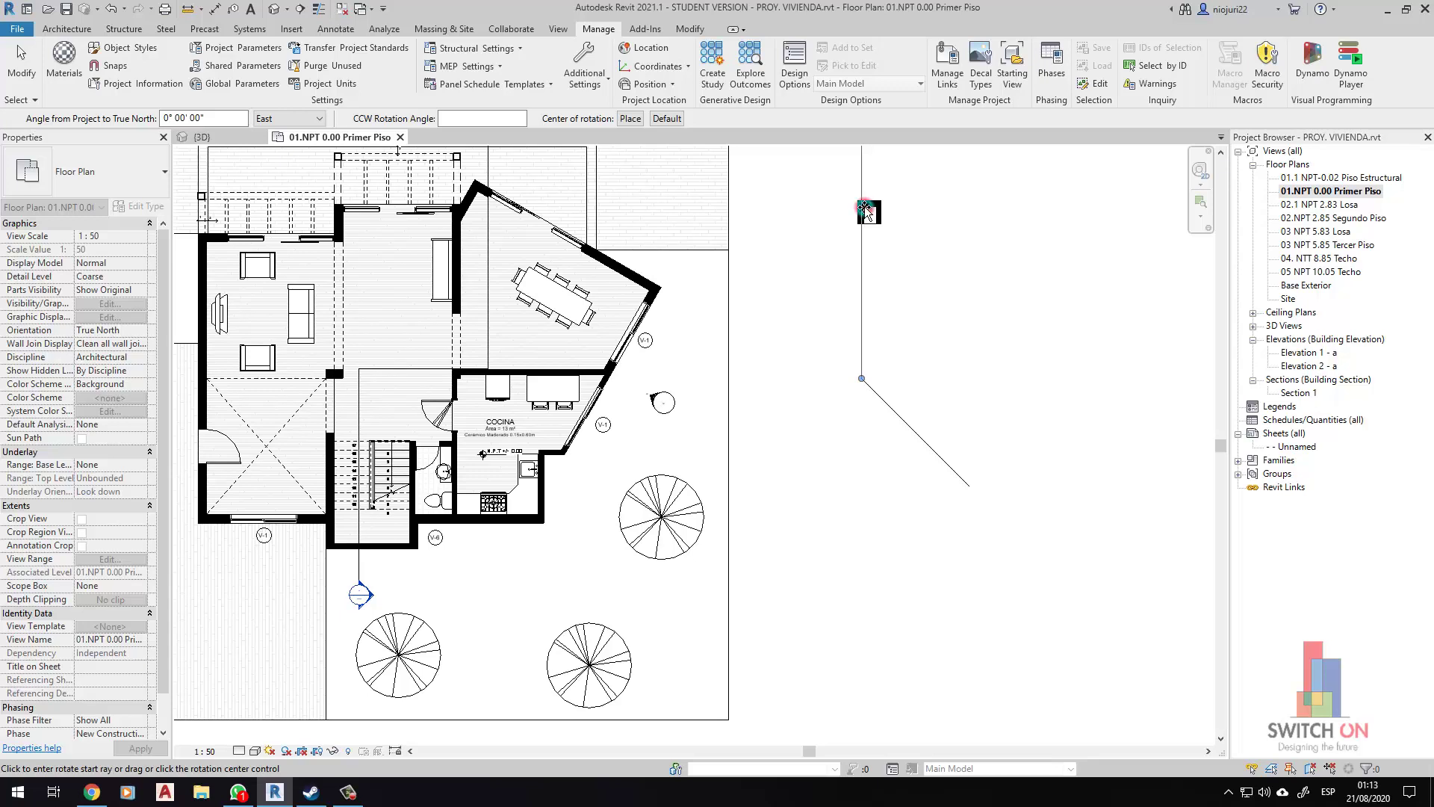
{"action": "left_click", "coordinate": [865, 210]}
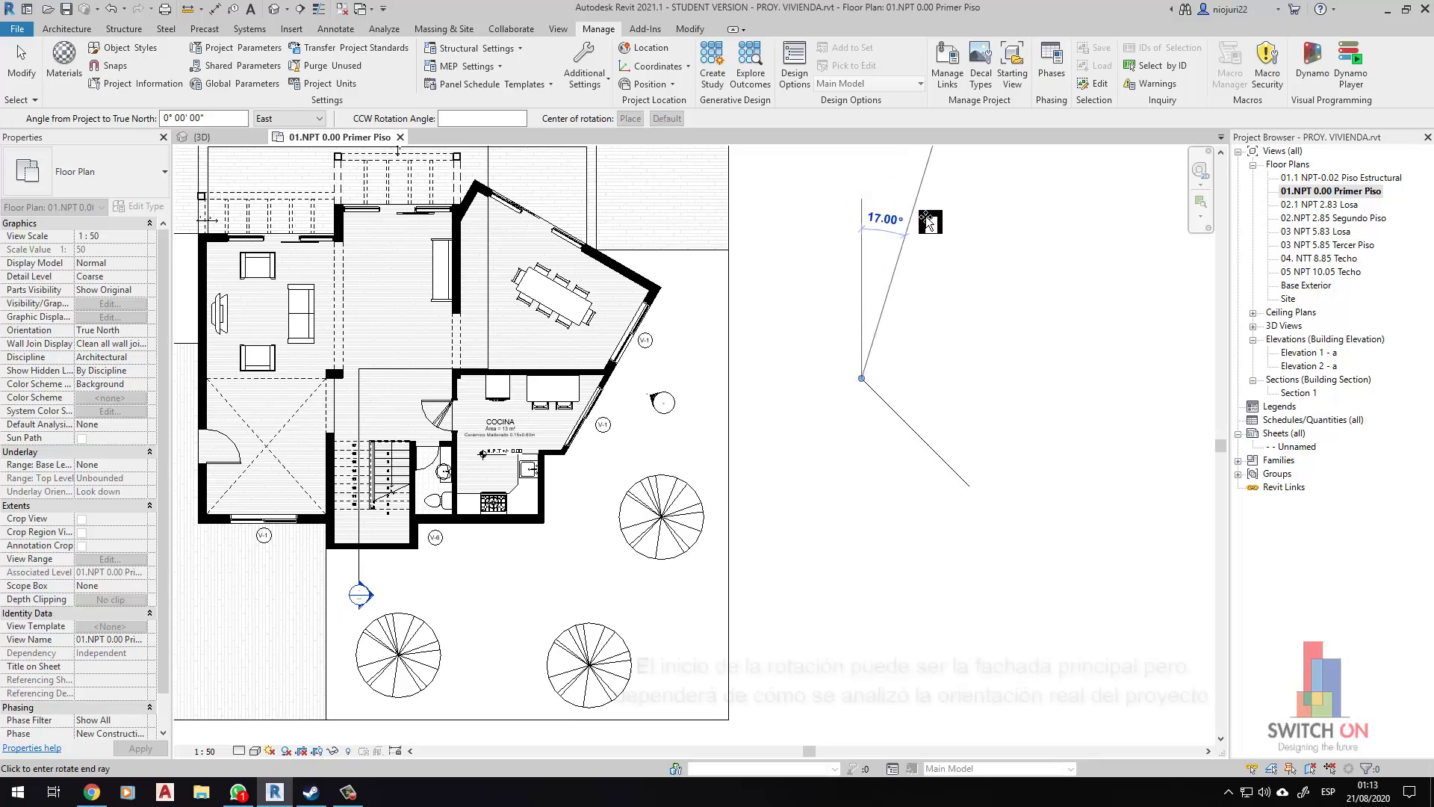
{"action": "left_click", "coordinate": [962, 474]}
Pan to frame the whole rotated plan and return to the Architecture tab.
{"action": "scroll", "coordinate": [930, 476], "scroll_direction": "down", "scroll_amount": 3}
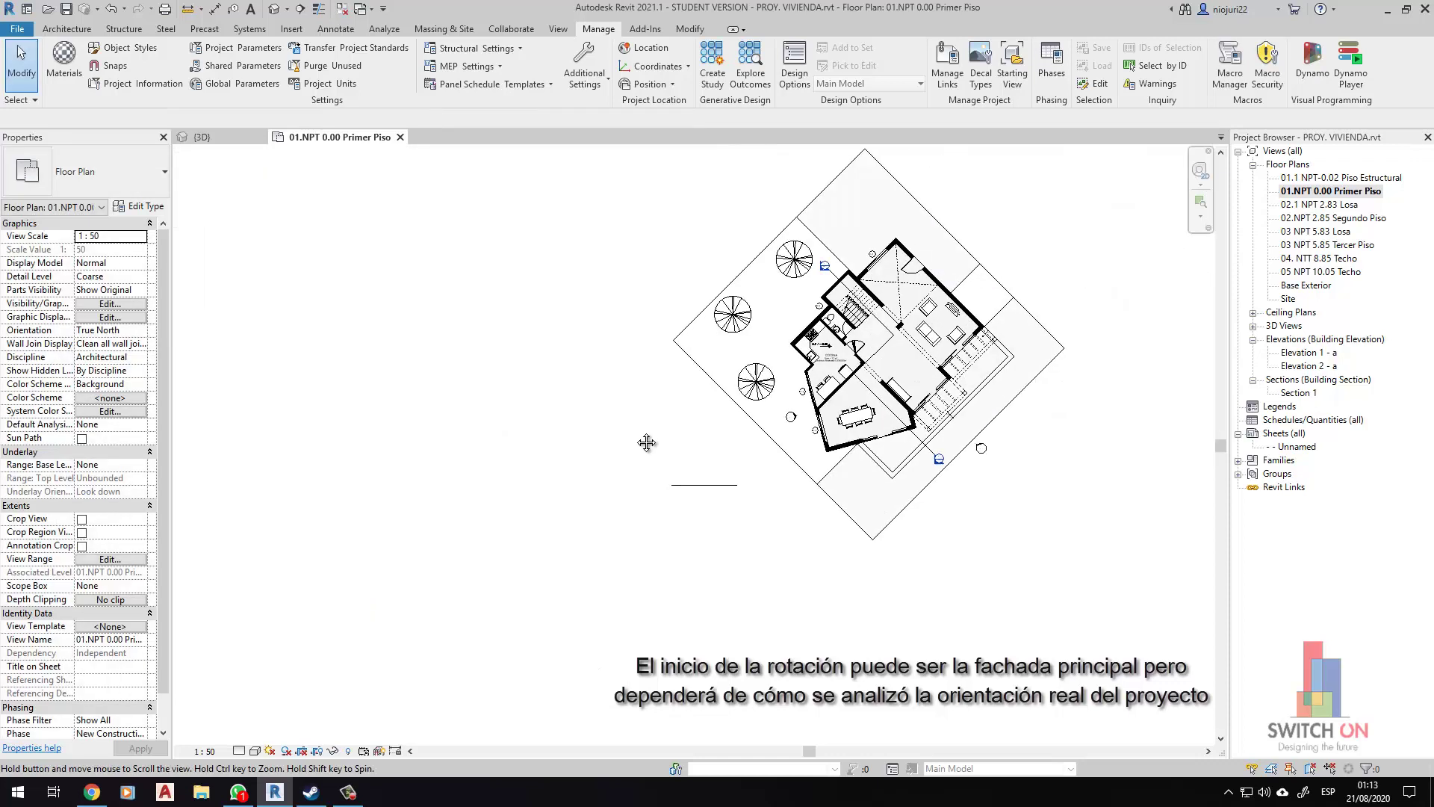
{"action": "middle_click_drag", "start_coordinate": [650, 442], "coordinate": [612, 461]}
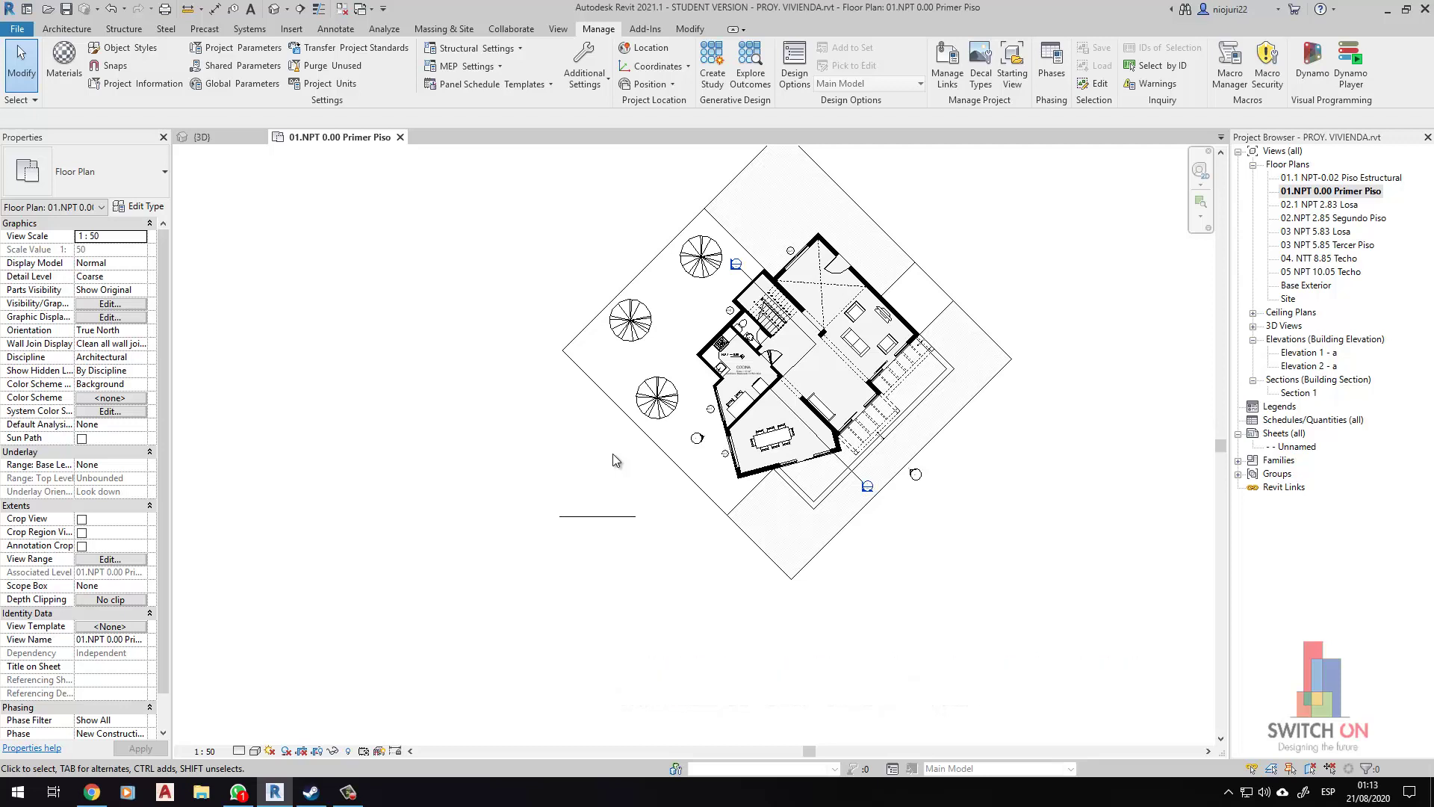
{"action": "middle_click_drag", "start_coordinate": [595, 452], "coordinate": [445, 532]}
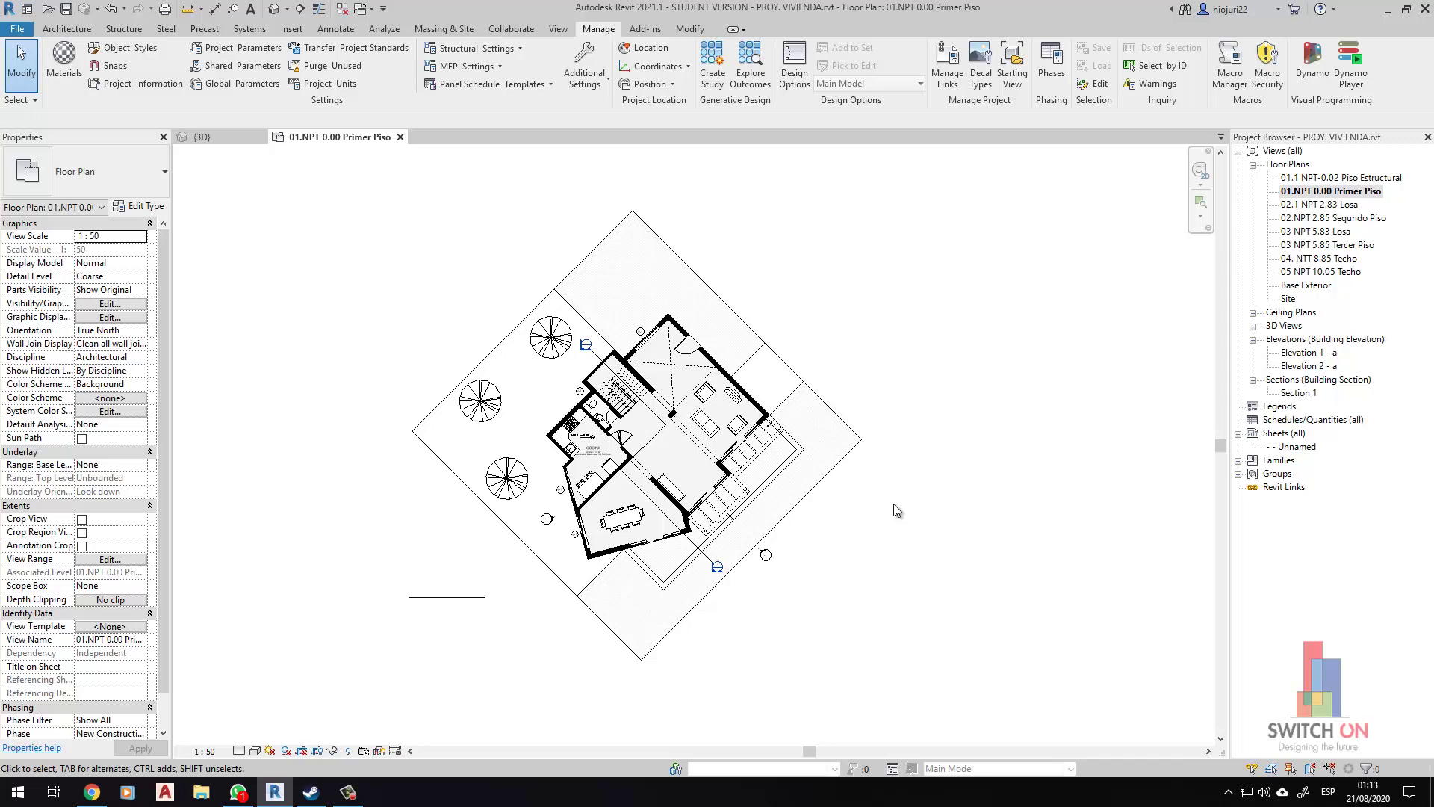
{"action": "middle_click_drag", "start_coordinate": [897, 510], "coordinate": [837, 527]}
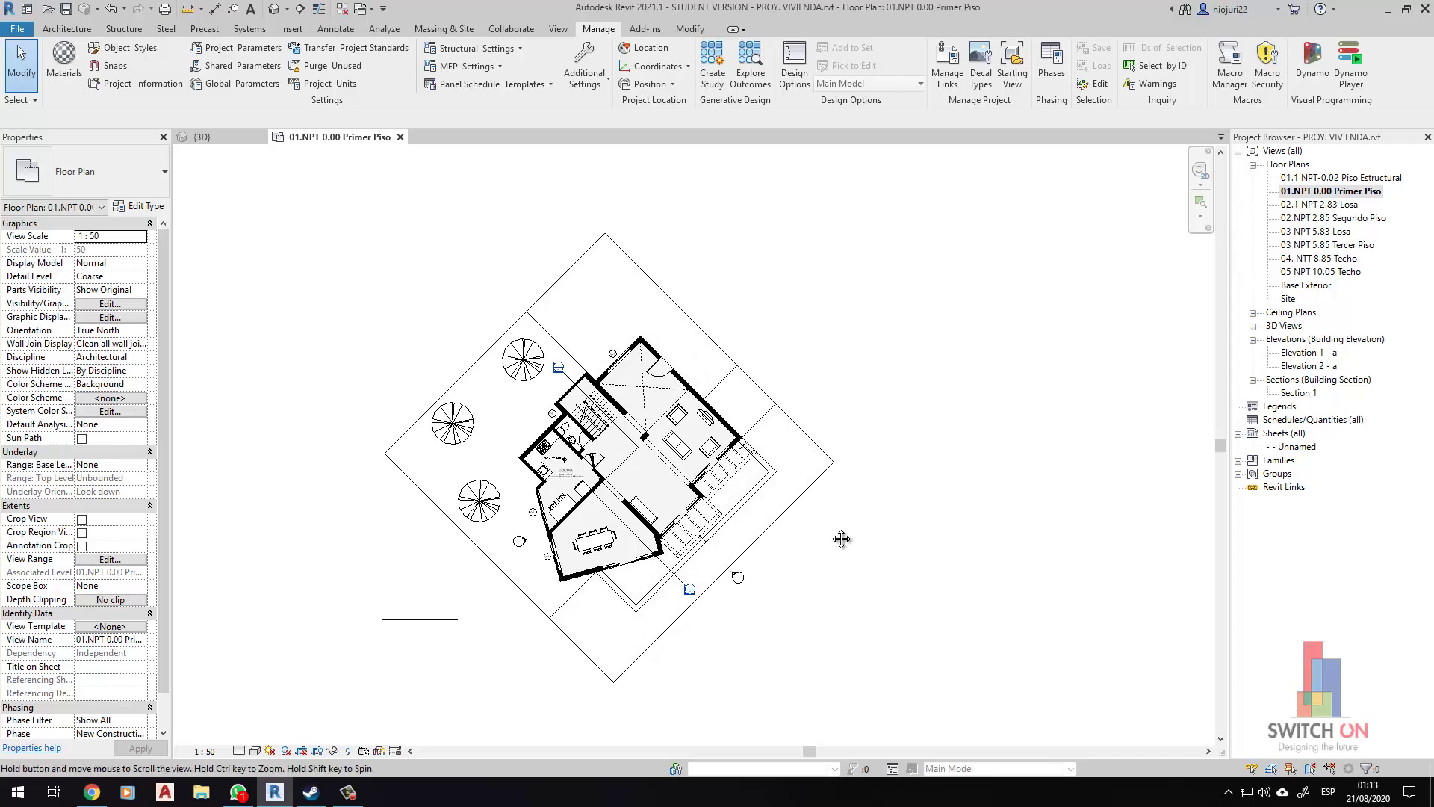
{"action": "left_click", "coordinate": [67, 29]}
{"action": "middle_click_drag", "start_coordinate": [401, 298], "coordinate": [539, 319]}
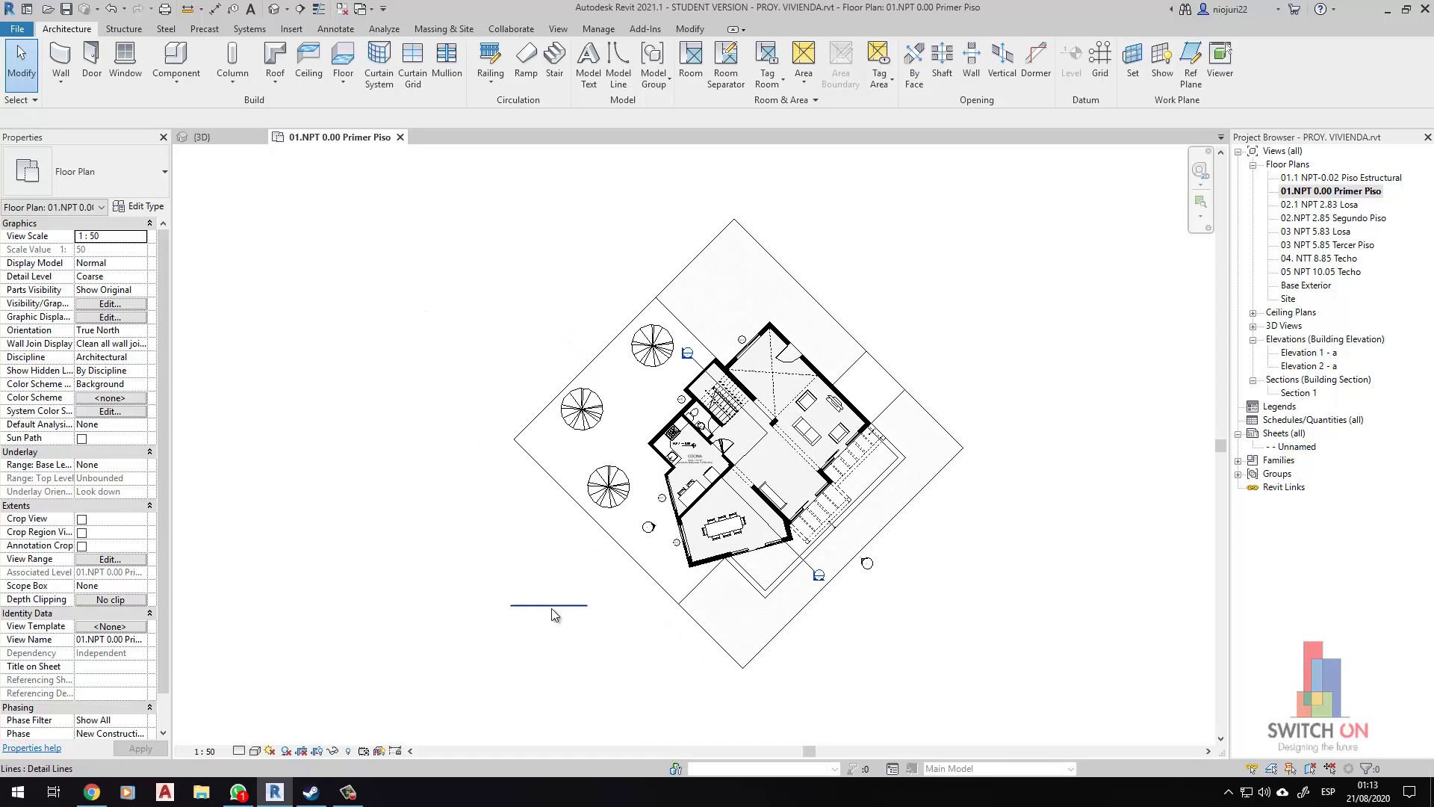
{"action": "left_click", "coordinate": [141, 330]}
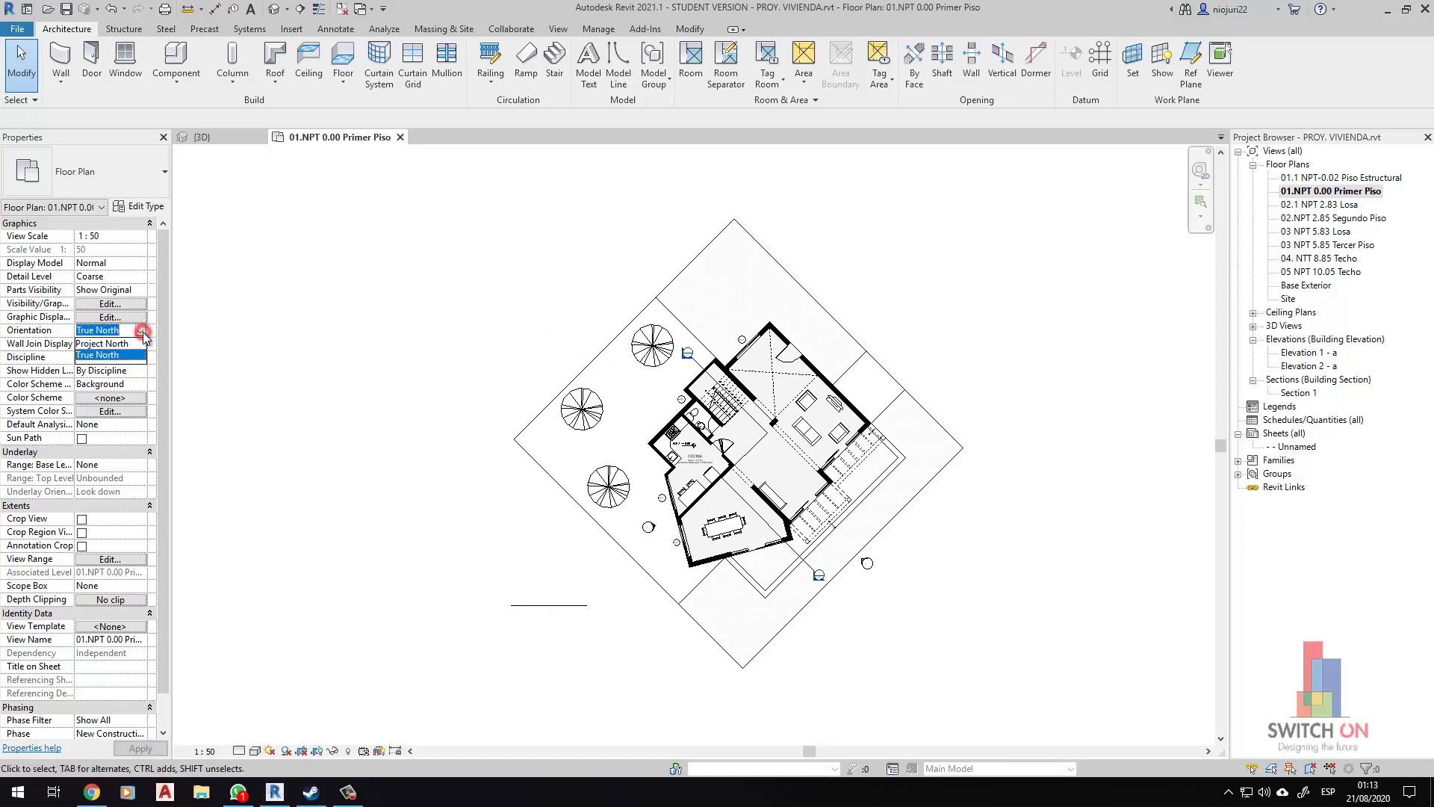
{"action": "left_click", "coordinate": [120, 344]}
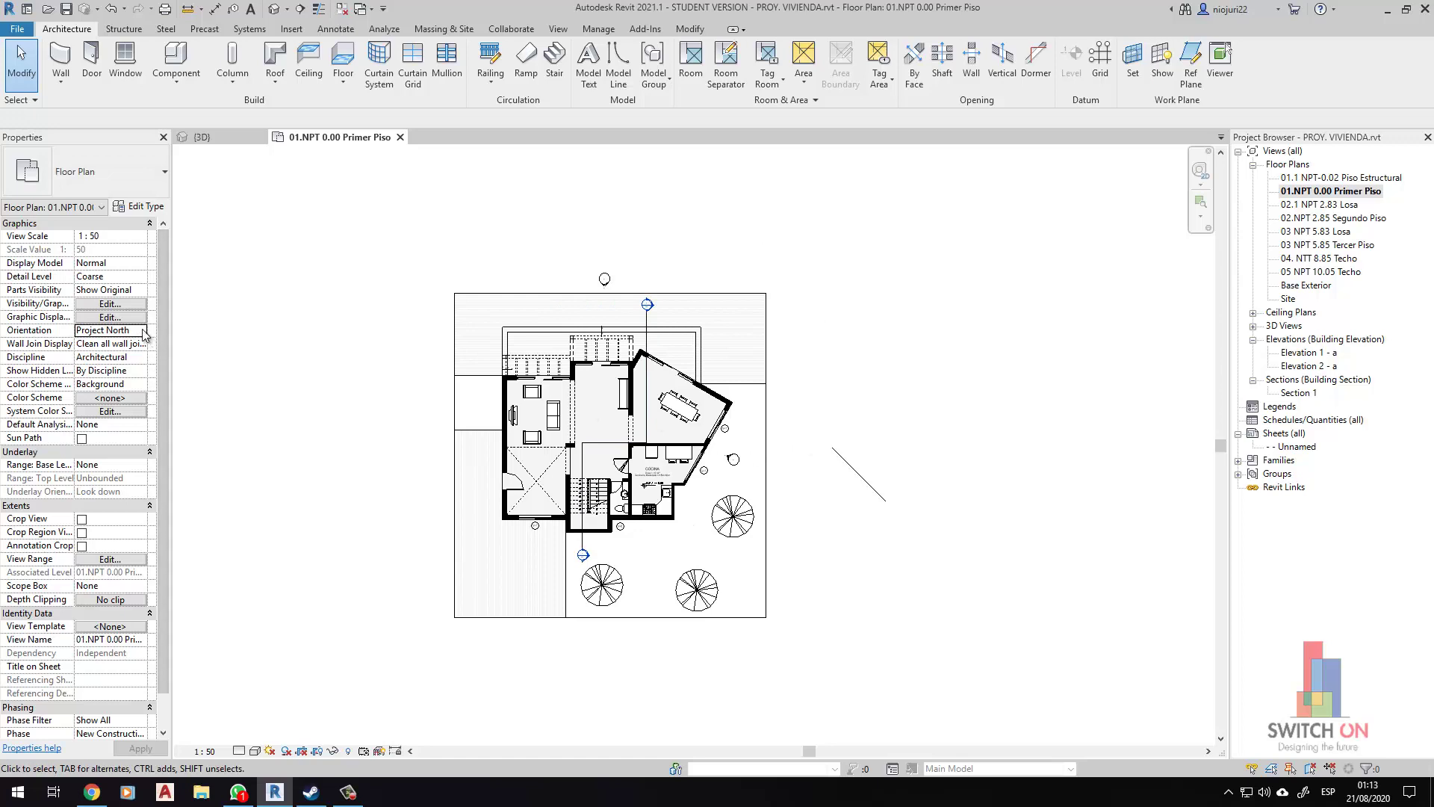
{"action": "scroll", "coordinate": [472, 420], "scroll_direction": "up", "scroll_amount": 2}
{"action": "left_click", "coordinate": [112, 330]}
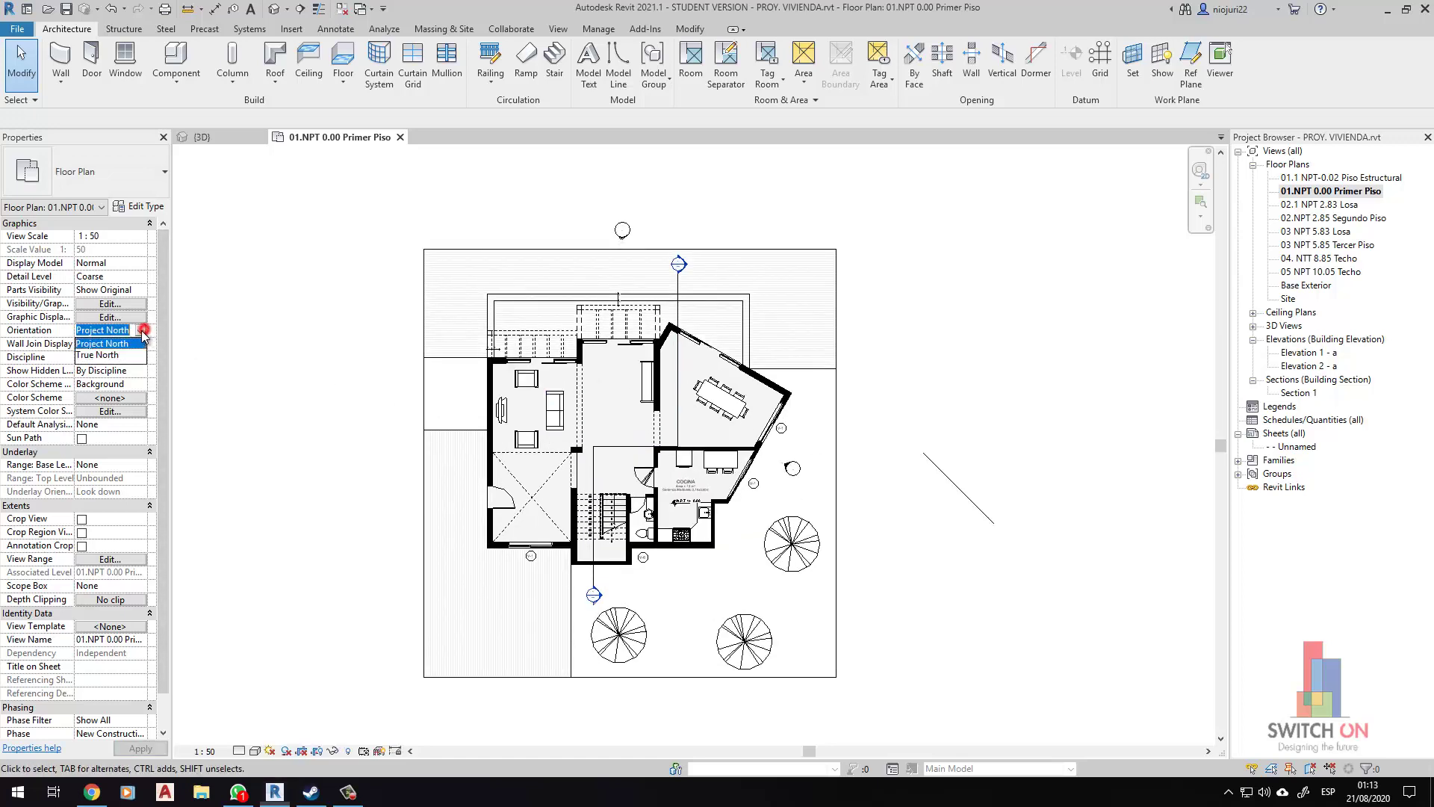
{"action": "left_click", "coordinate": [117, 356]}
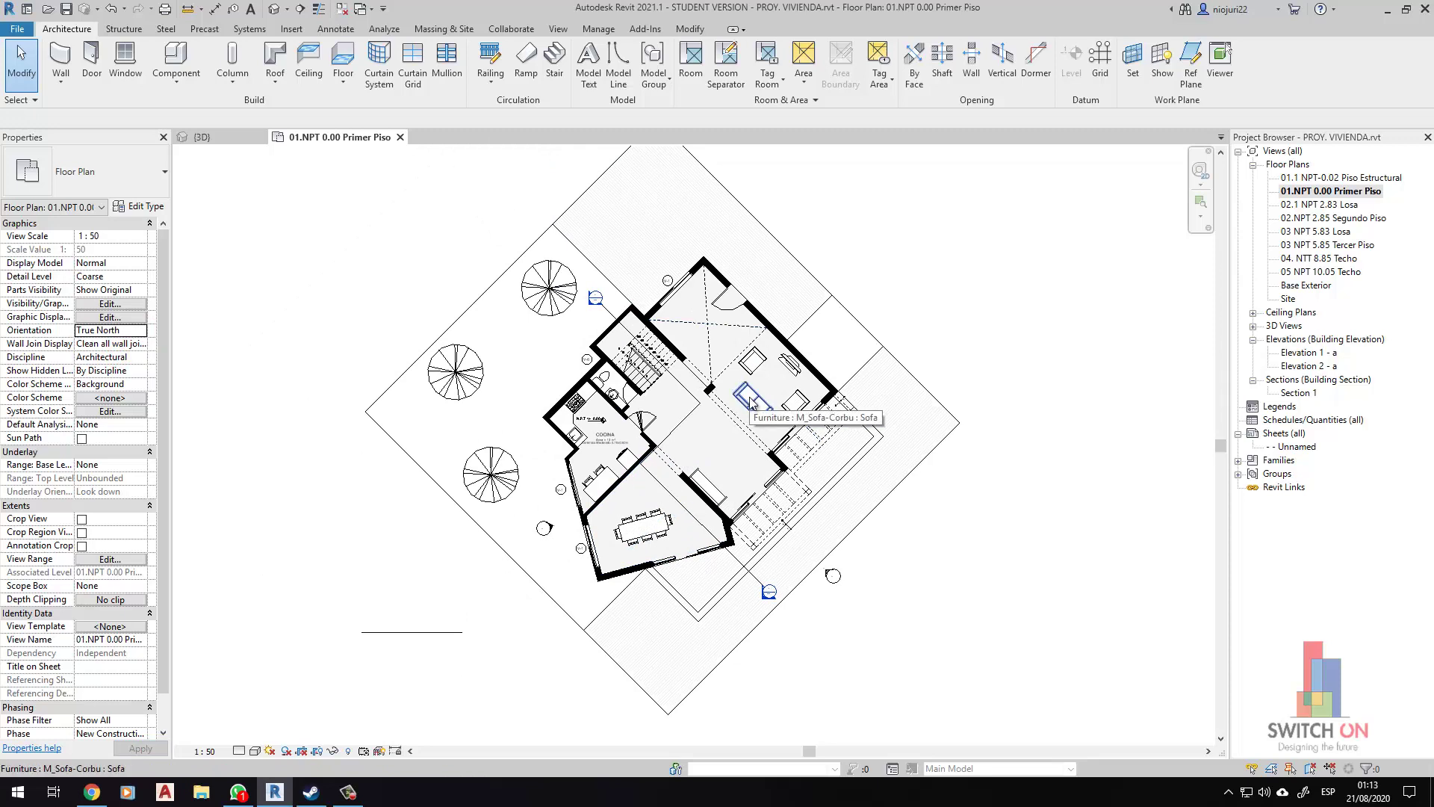
{"action": "scroll", "coordinate": [751, 404], "scroll_direction": "down", "scroll_amount": 2}
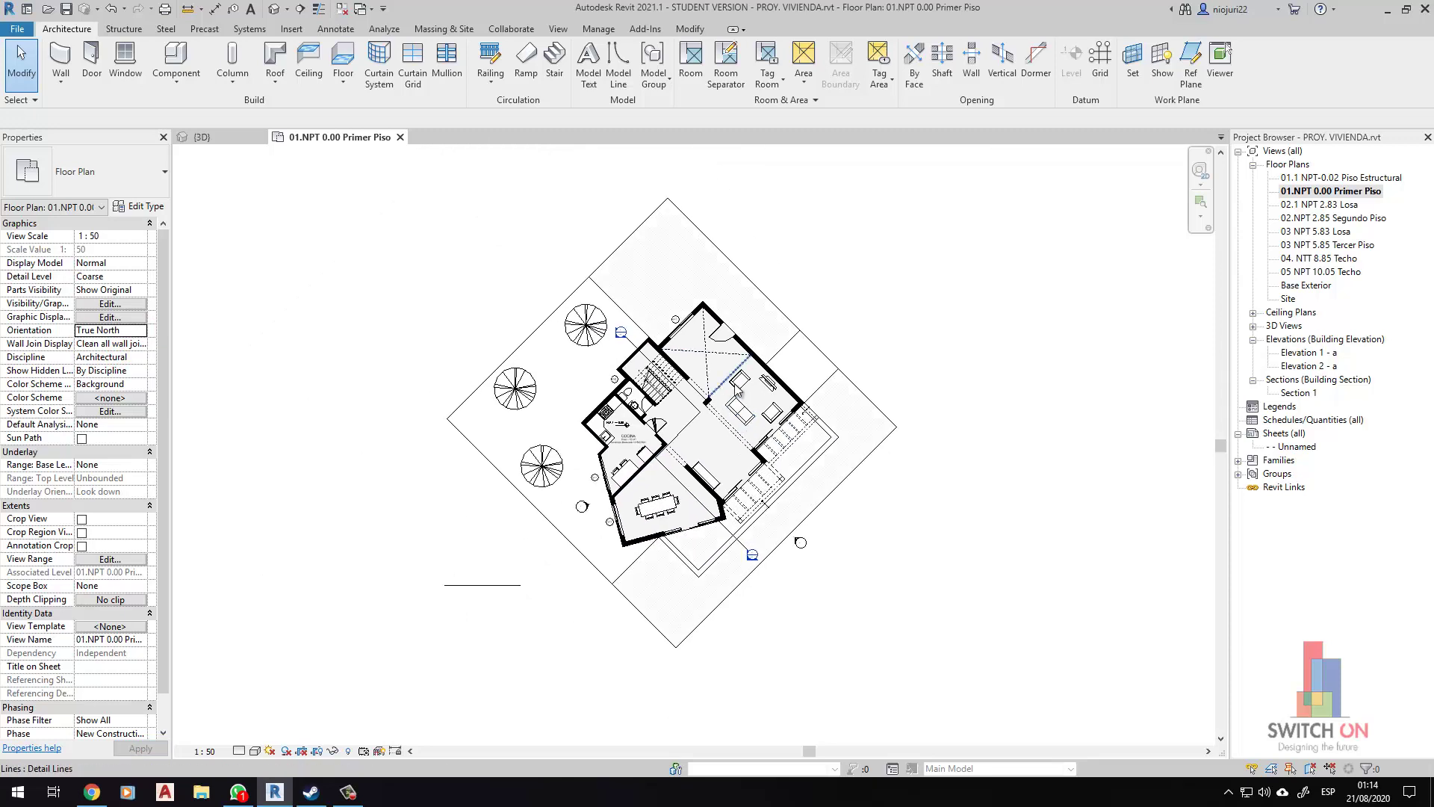
{"action": "left_click", "coordinate": [477, 239]}
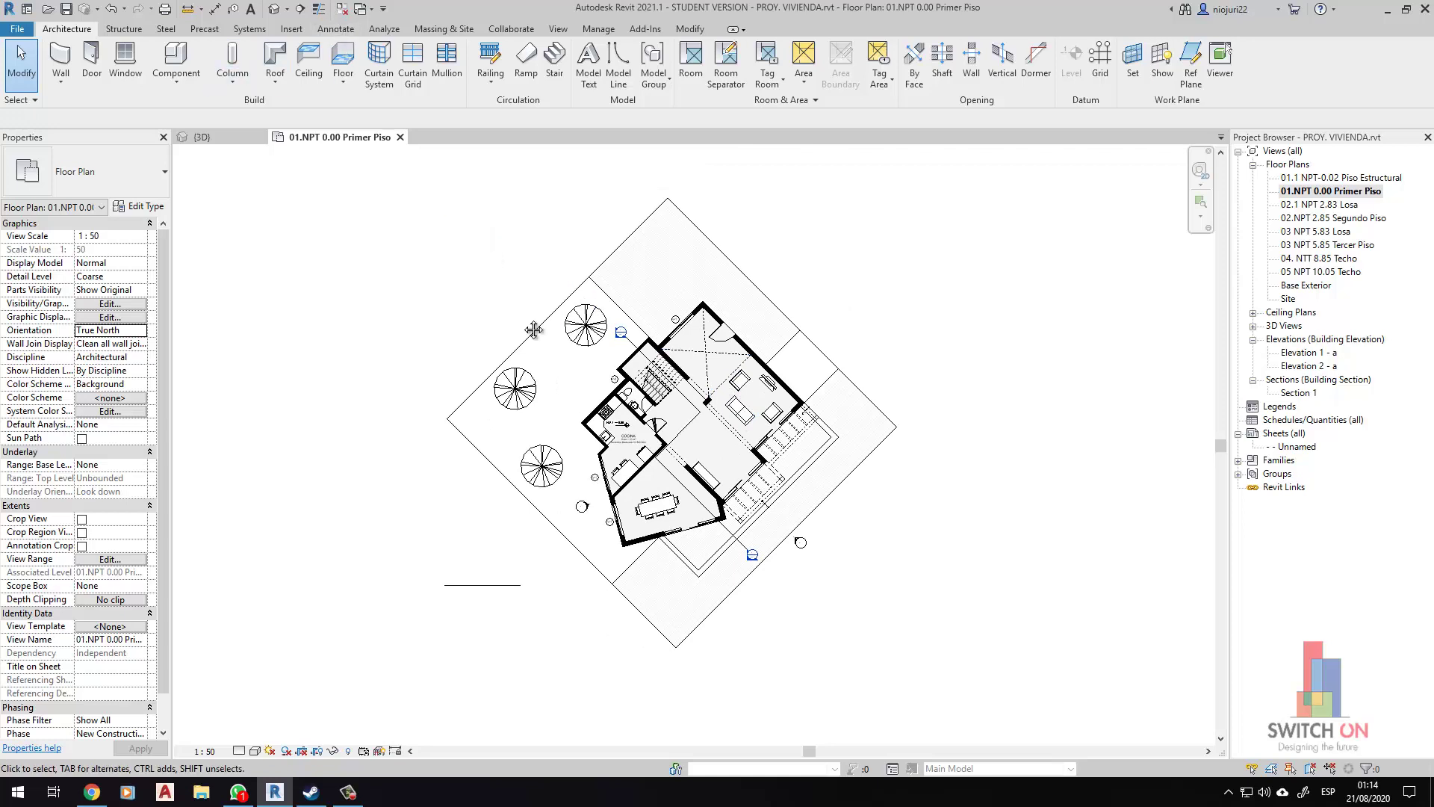
{"action": "middle_click_drag", "start_coordinate": [533, 329], "coordinate": [534, 352]}
{"action": "left_click", "coordinate": [112, 331]}
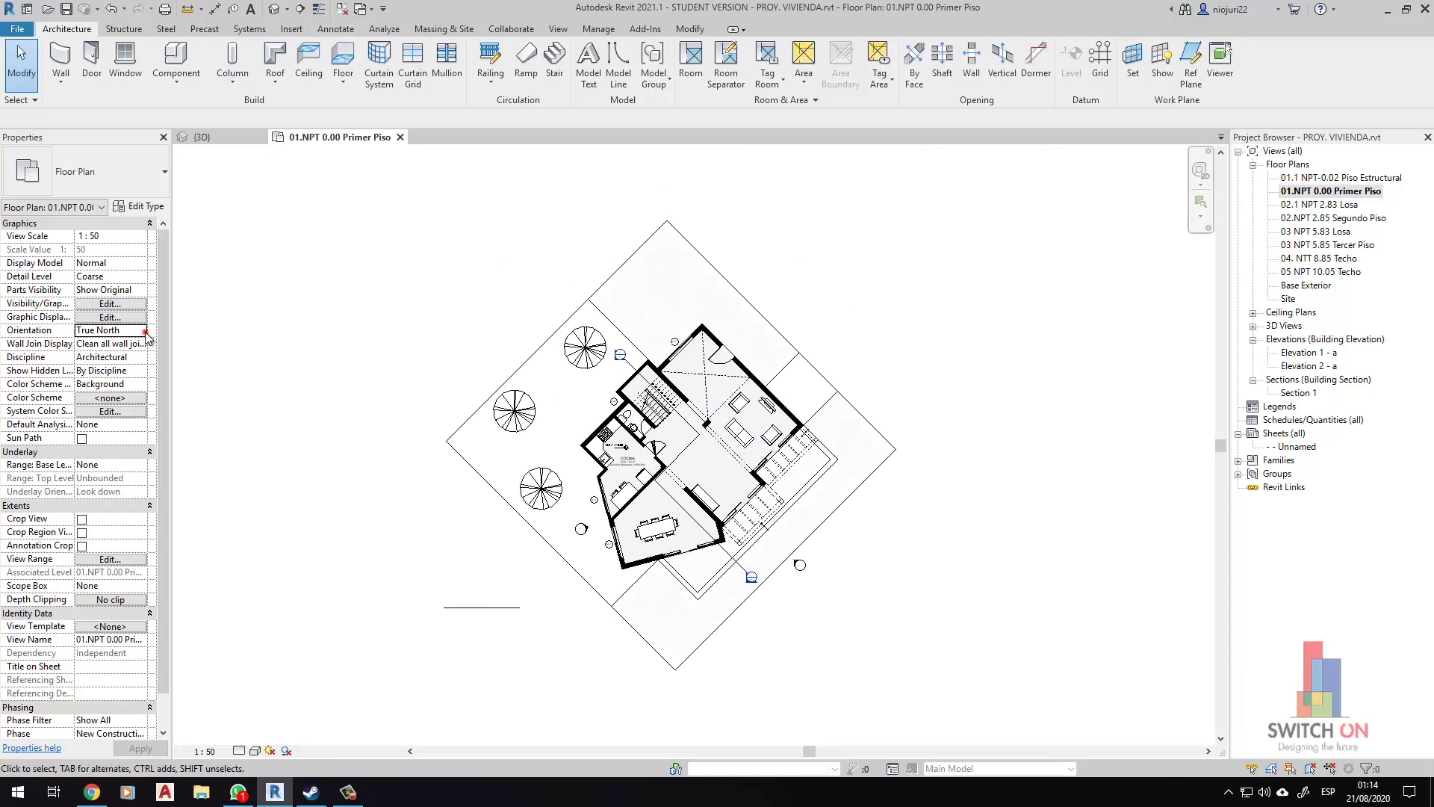
{"action": "left_click", "coordinate": [112, 330]}
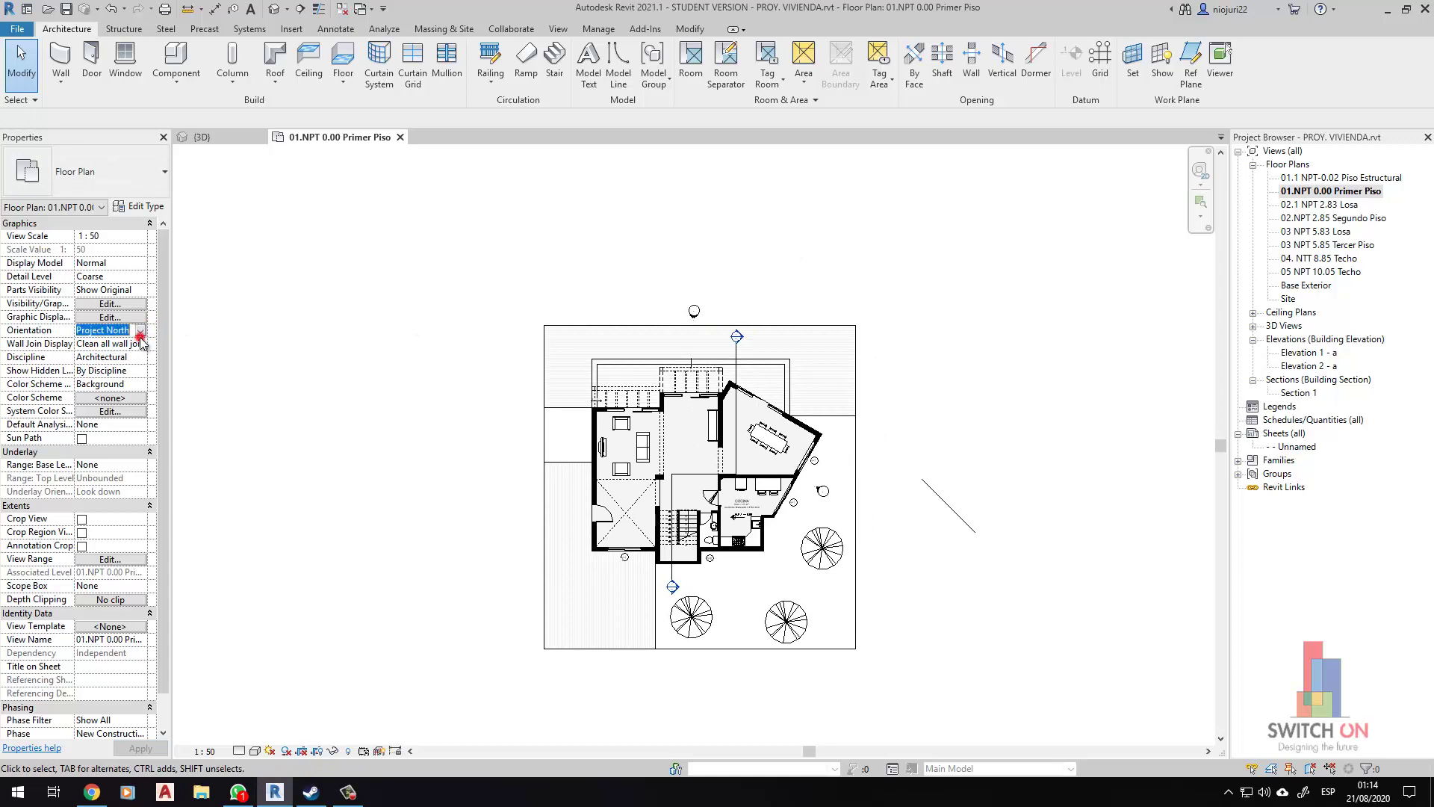
{"action": "left_click", "coordinate": [140, 329]}
{"action": "left_click", "coordinate": [111, 355]}
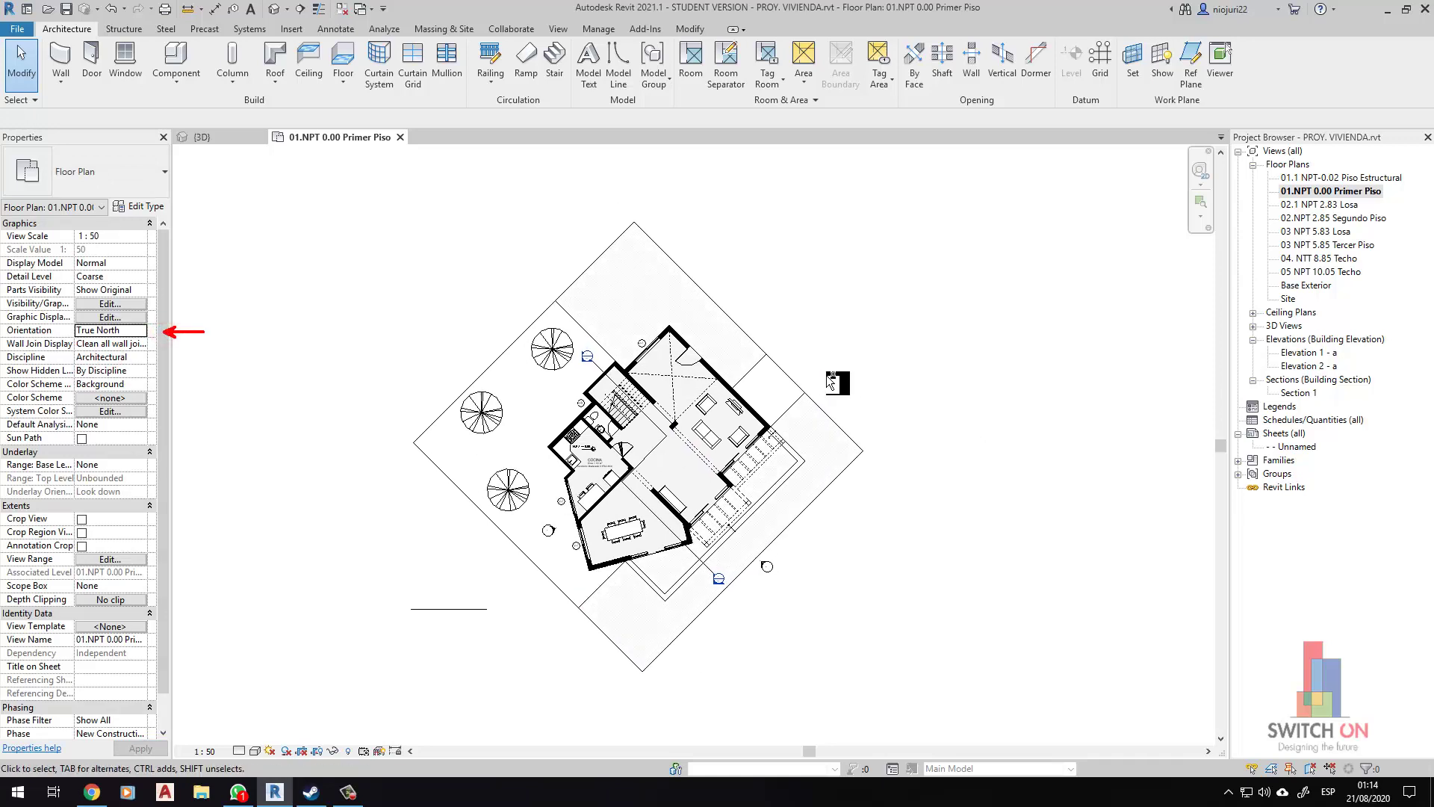
Place an M_North Arrow-2 symbol from Annotate above and to the right of the house.
{"action": "left_click", "coordinate": [335, 28]}
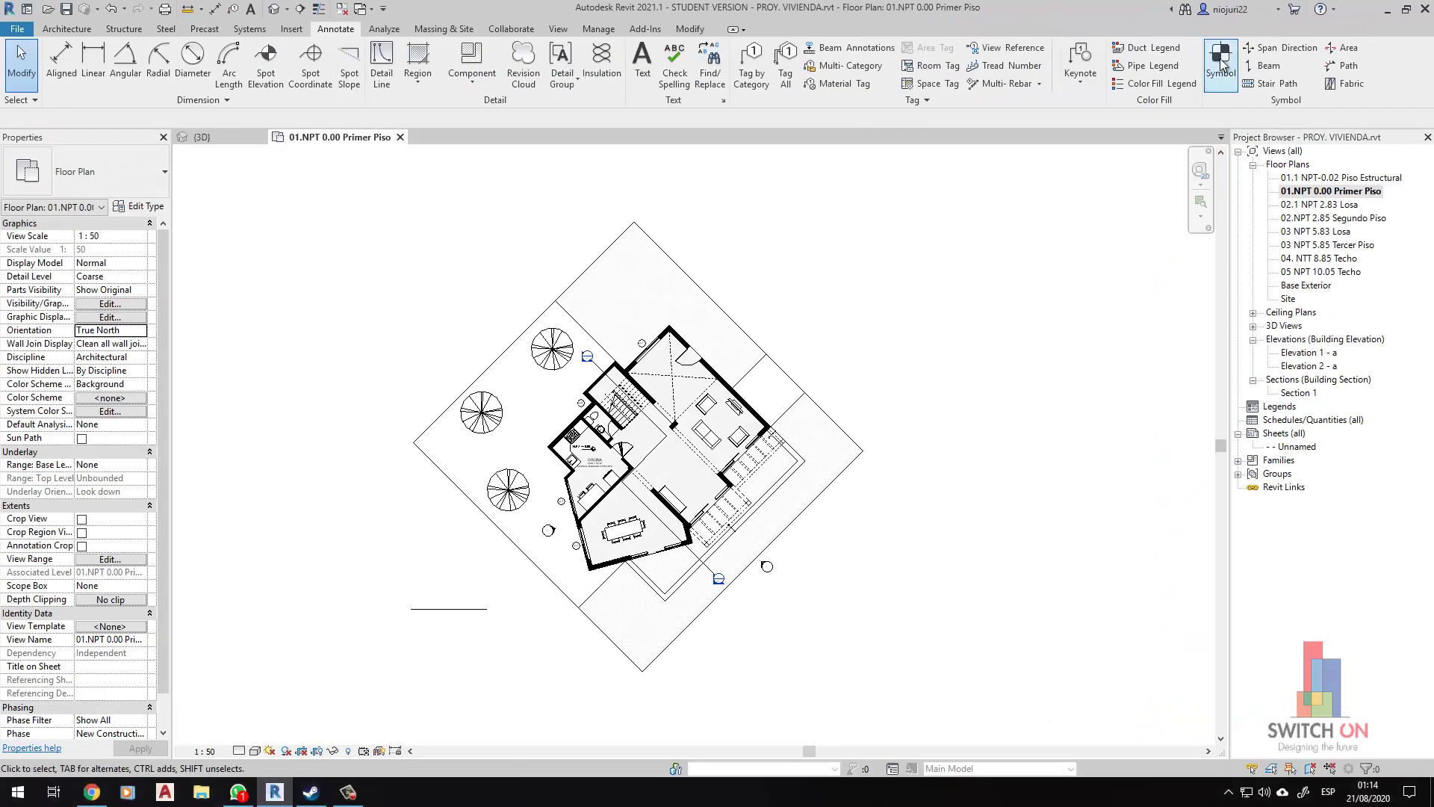
{"action": "left_click", "coordinate": [1221, 63]}
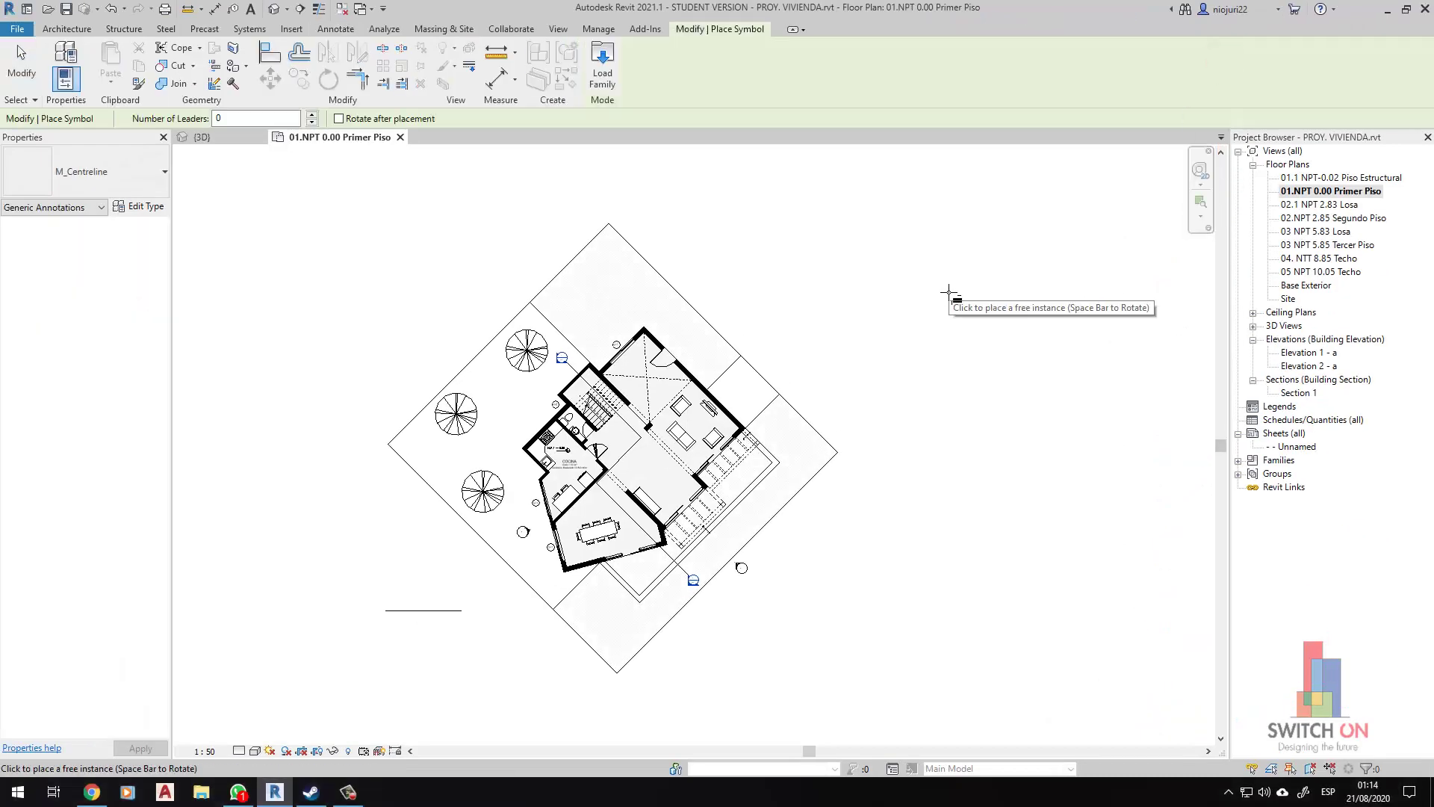
{"action": "left_click", "coordinate": [149, 195]}
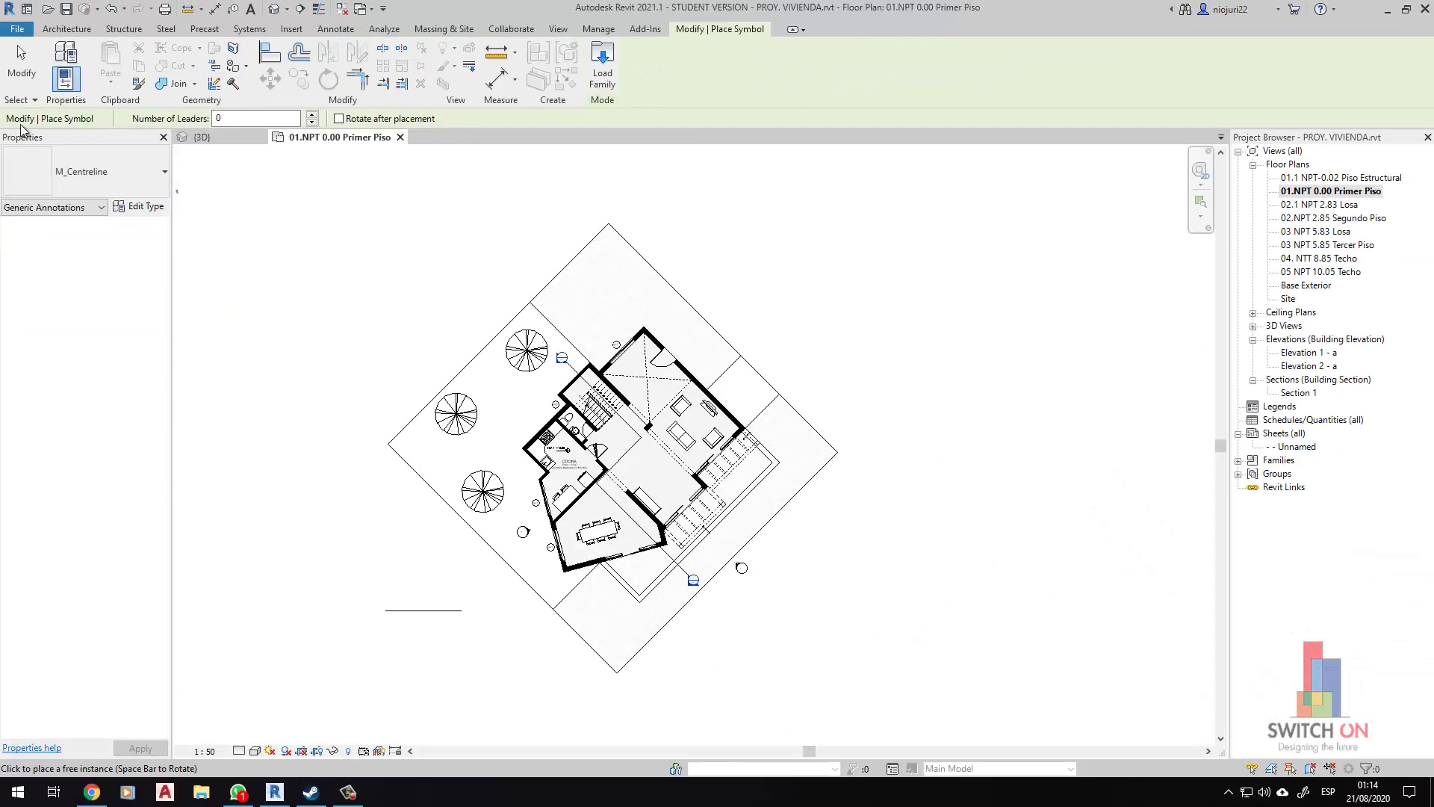
{"action": "left_click", "coordinate": [127, 172]}
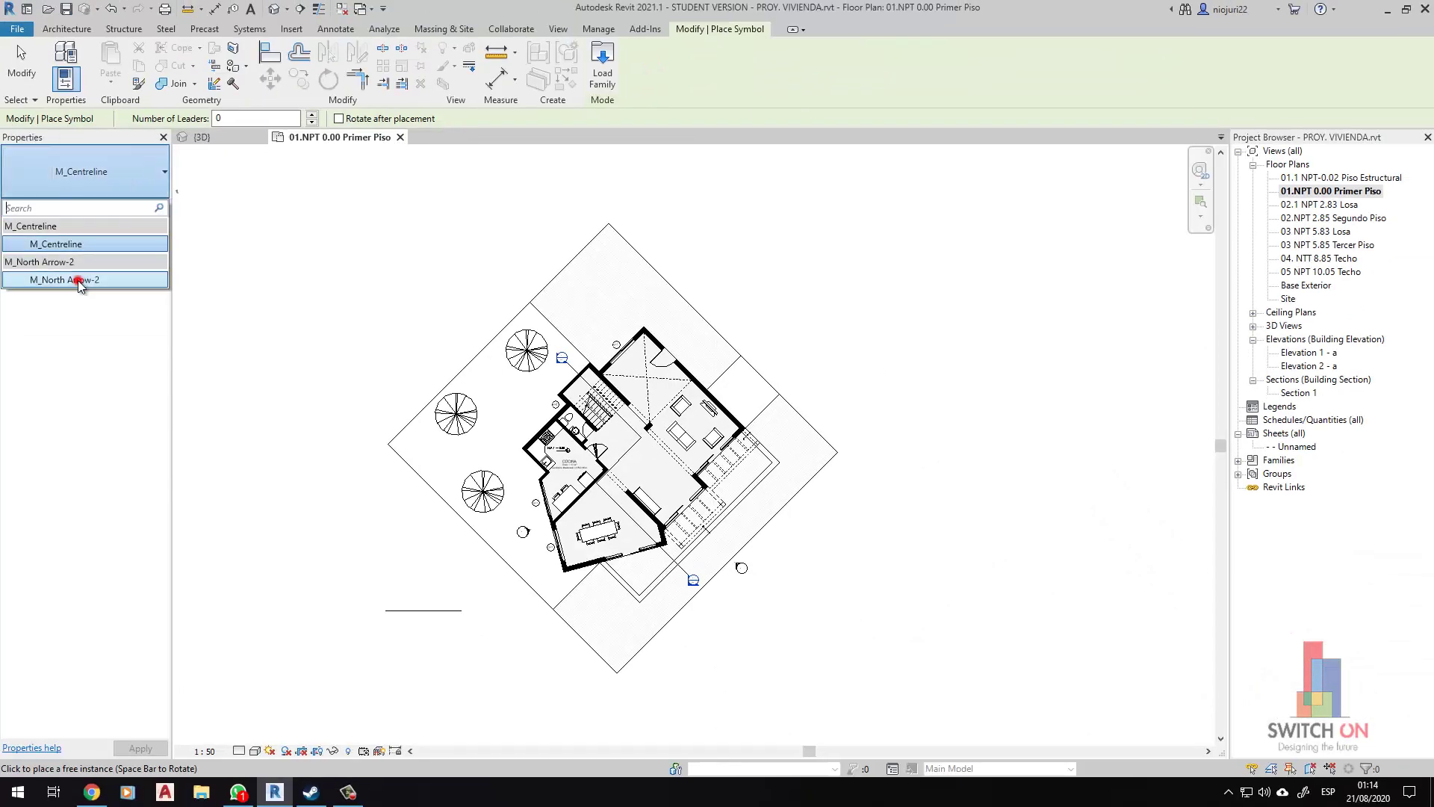
{"action": "left_click", "coordinate": [79, 281]}
{"action": "left_click", "coordinate": [905, 306]}
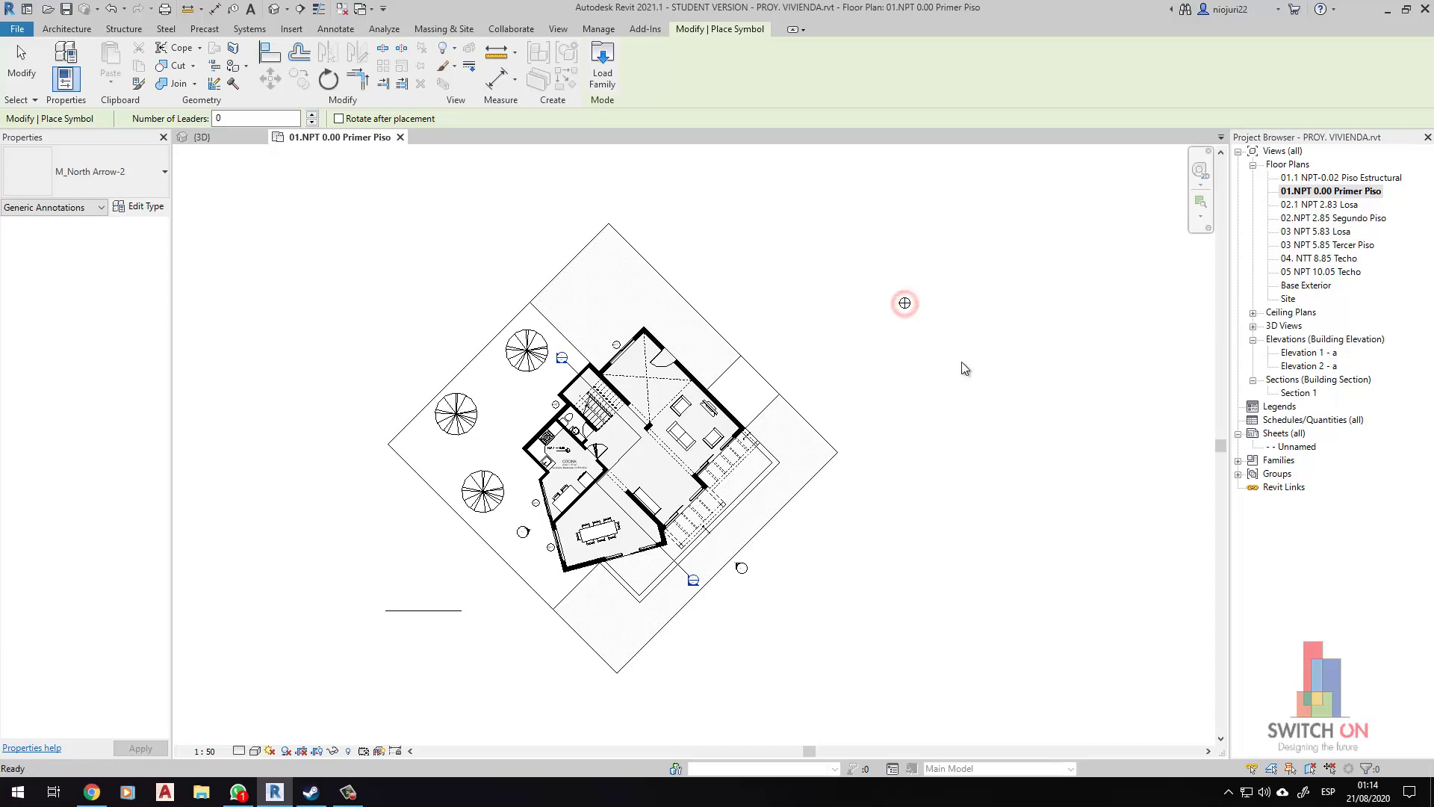
{"action": "key", "text": "Escape"}
{"action": "key", "text": "Escape"}
Zoom in and pan so the placed north arrow sits higher in the view.
{"action": "scroll", "coordinate": [918, 403], "scroll_direction": "up", "scroll_amount": 3}
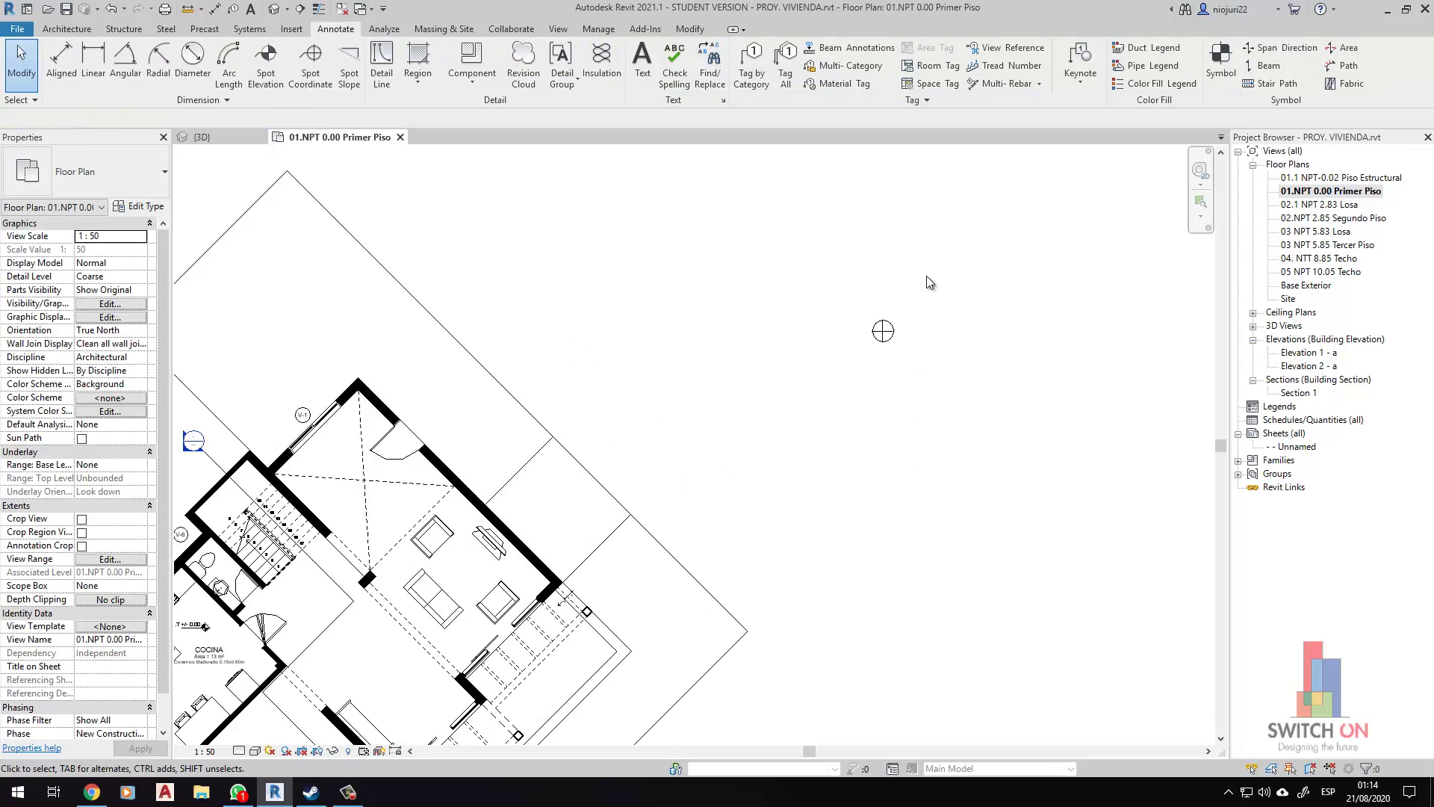
{"action": "scroll", "coordinate": [900, 333], "scroll_direction": "up", "scroll_amount": 3}
{"action": "scroll", "coordinate": [805, 381], "scroll_direction": "up", "scroll_amount": 3}
{"action": "scroll", "coordinate": [791, 378], "scroll_direction": "up", "scroll_amount": 1}
{"action": "scroll", "coordinate": [673, 366], "scroll_direction": "up", "scroll_amount": 1}
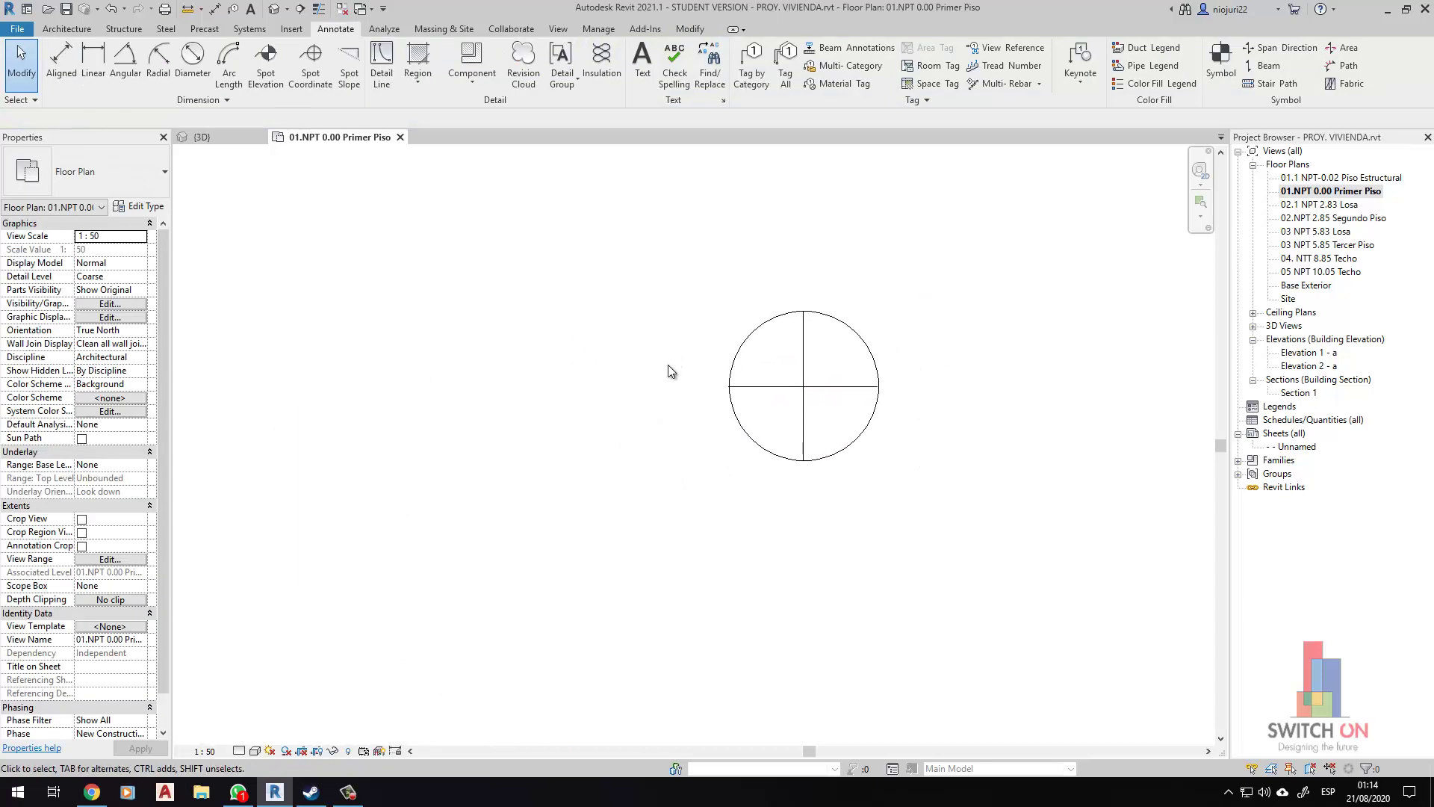
{"action": "left_click_drag", "start_coordinate": [803, 313], "coordinate": [730, 386]}
{"action": "mouse_move", "coordinate": [802, 308]}
{"action": "left_mouse_down"}
{"action": "mouse_move", "coordinate": [880, 387]}
{"action": "mouse_move", "coordinate": [730, 387]}
{"action": "left_mouse_up"}
{"action": "mouse_move", "coordinate": [775, 269]}
{"action": "left_mouse_down"}
{"action": "mouse_move", "coordinate": [775, 186]}
{"action": "mouse_move", "coordinate": [819, 247]}
{"action": "left_mouse_up"}
{"action": "left_click_drag", "start_coordinate": [819, 246], "coordinate": [818, 183]}
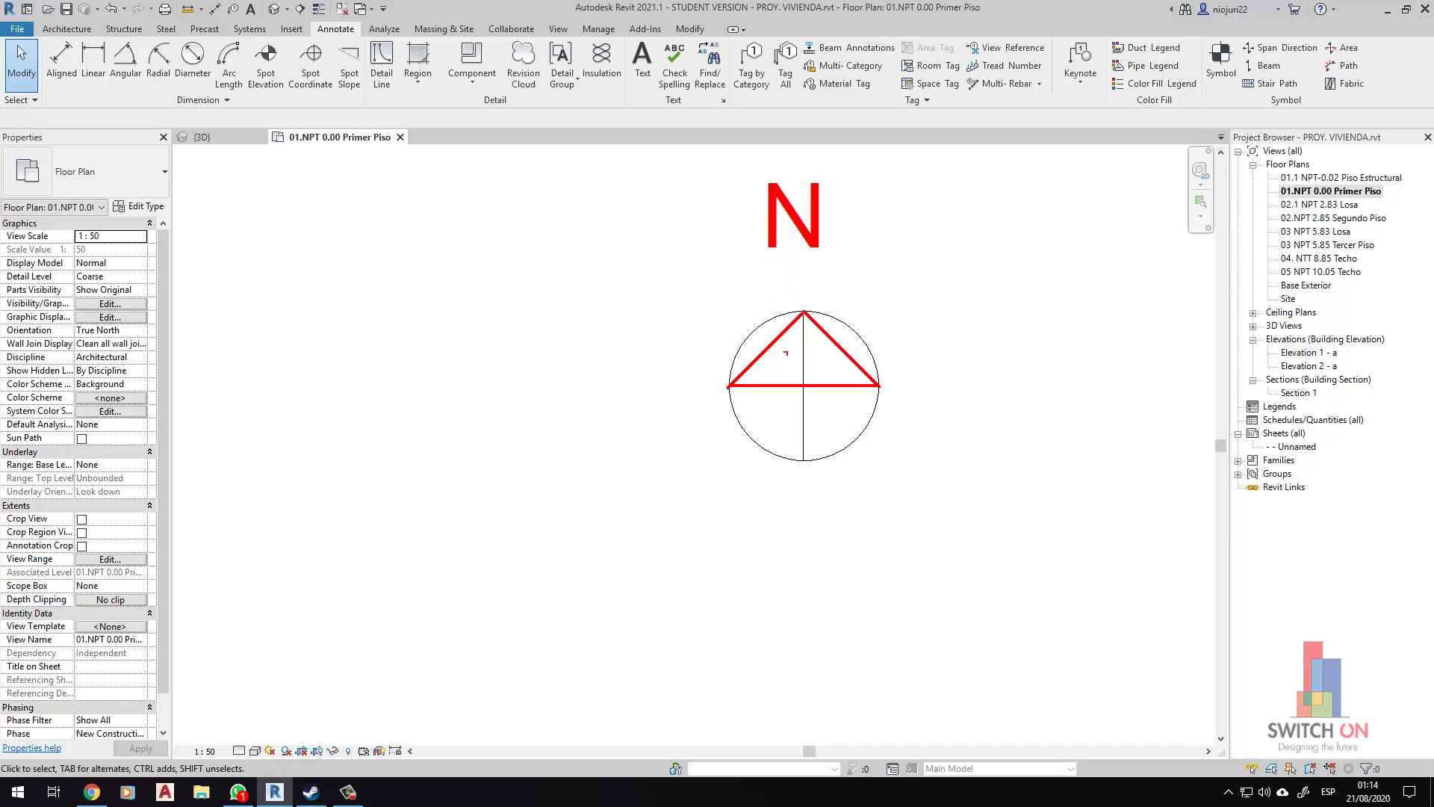
{"action": "scroll", "coordinate": [733, 451], "scroll_direction": "down", "scroll_amount": 3}
{"action": "middle_click_drag", "start_coordinate": [733, 451], "coordinate": [794, 359]}
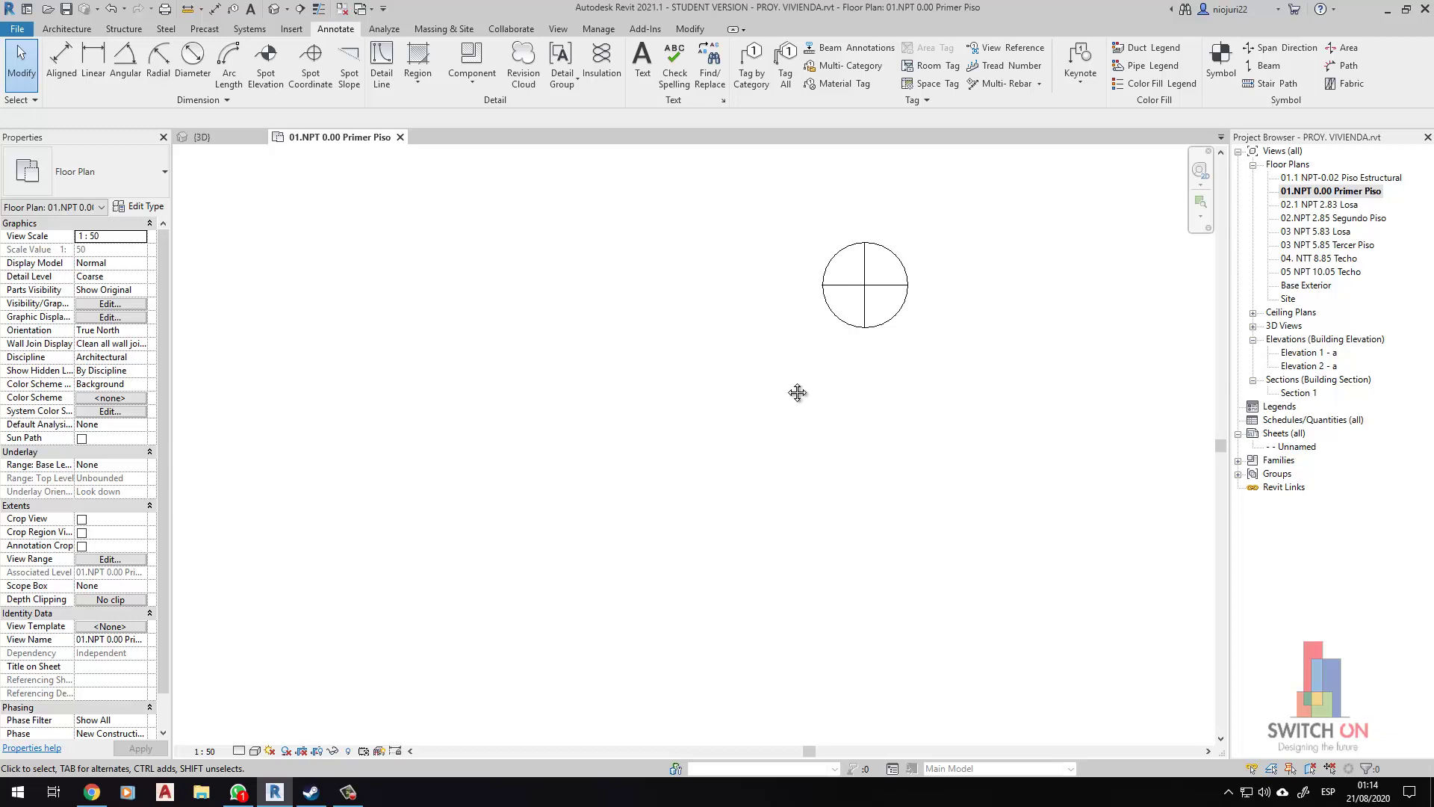
Select and deselect the north arrow, then show the File > New file-type choices.
{"action": "middle_click_drag", "start_coordinate": [797, 393], "coordinate": [748, 476]}
{"action": "mouse_move", "coordinate": [675, 220]}
{"action": "left_mouse_down"}
{"action": "mouse_move", "coordinate": [987, 425]}
{"action": "mouse_move", "coordinate": [979, 459]}
{"action": "left_mouse_up"}
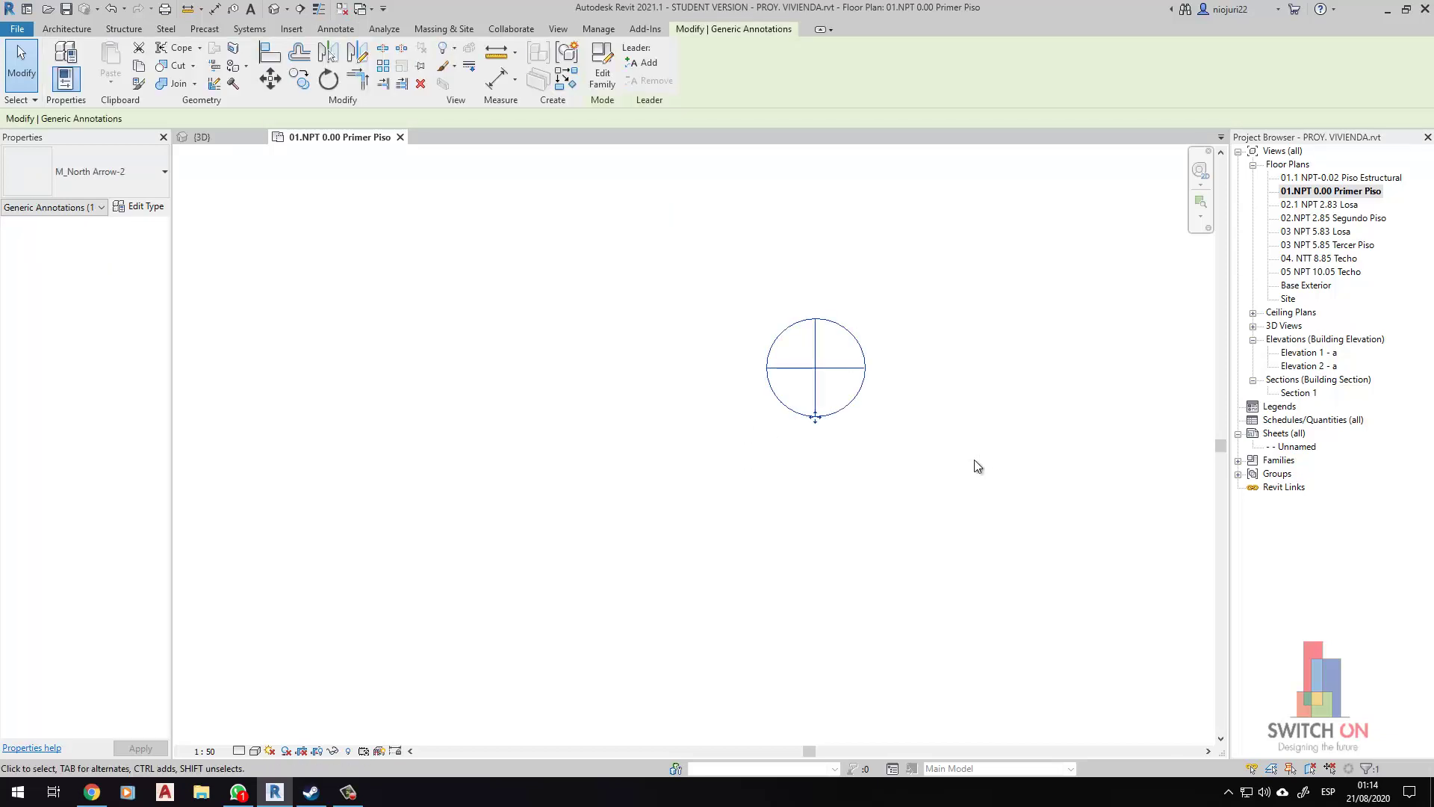
{"action": "left_click", "coordinate": [978, 464]}
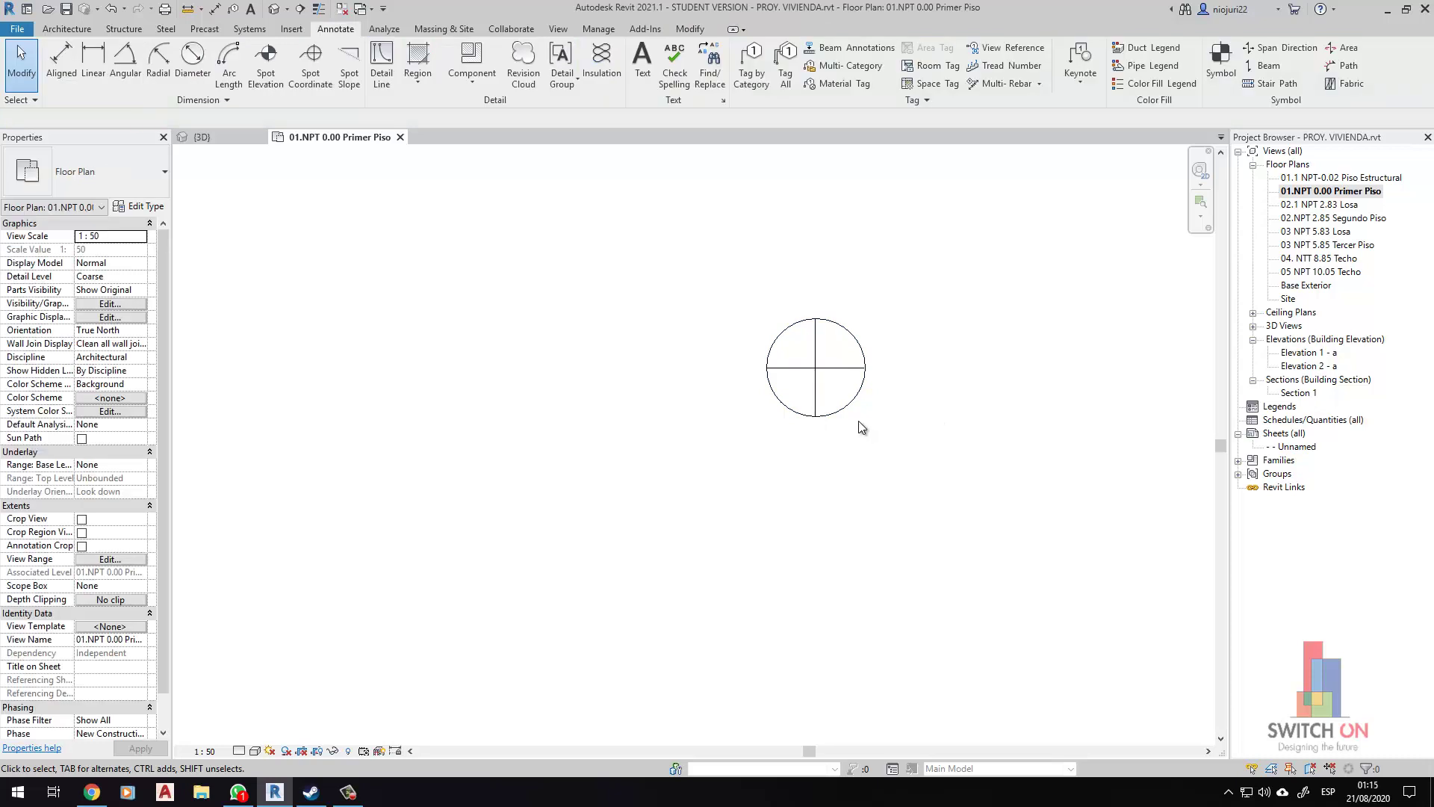
{"action": "scroll", "coordinate": [859, 428], "scroll_direction": "down", "scroll_amount": 1}
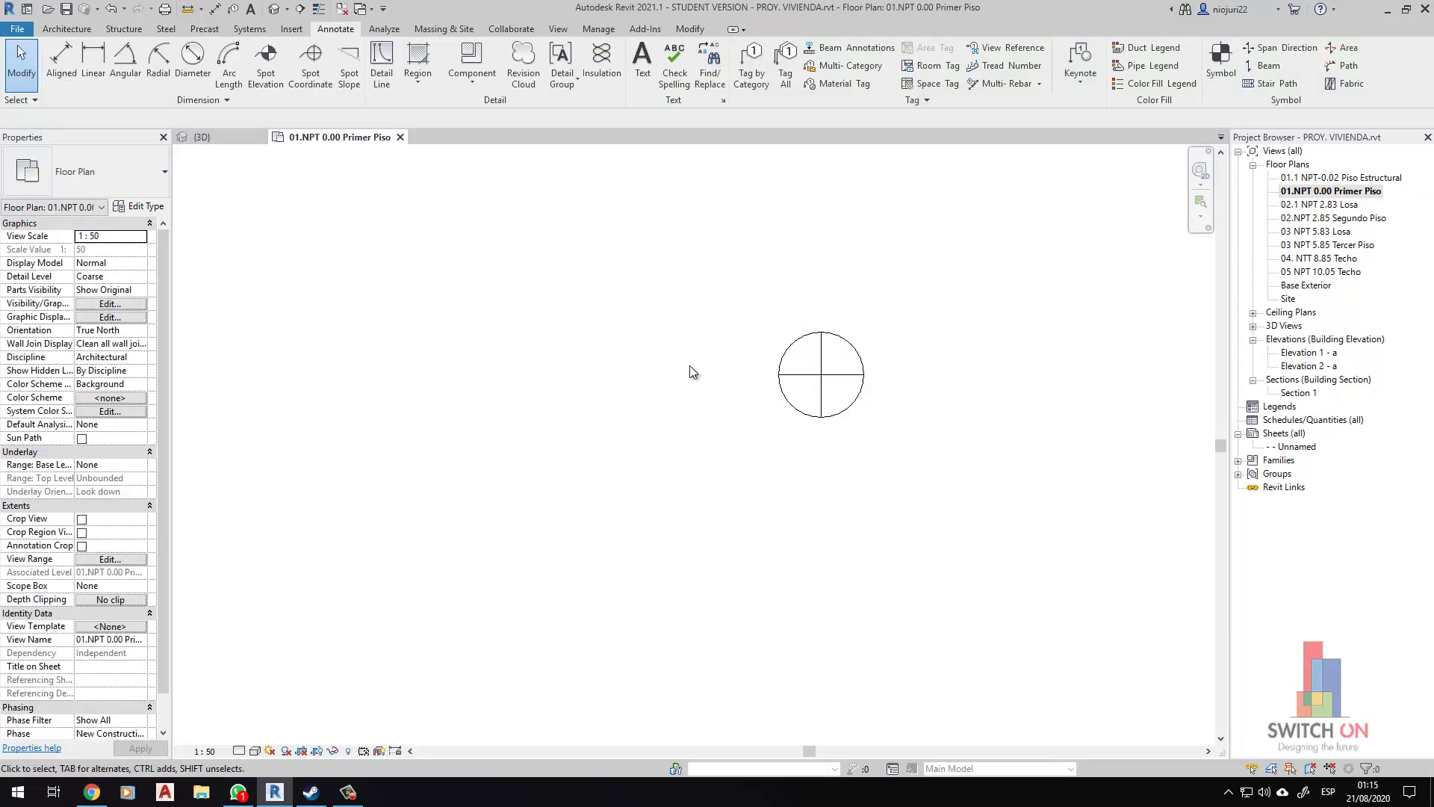
{"action": "left_click", "coordinate": [13, 30]}
{"action": "mouse_move", "coordinate": [49, 86]}
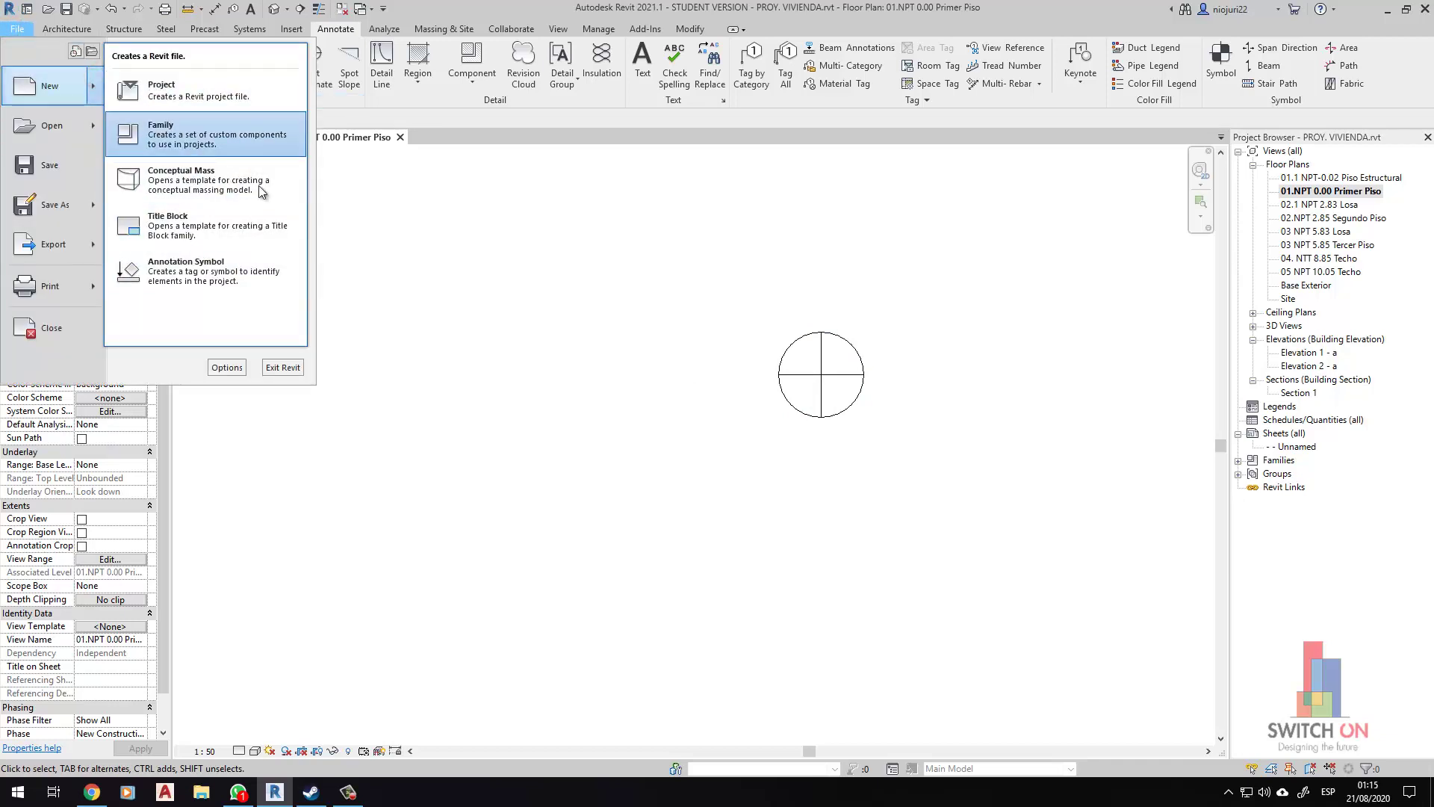
Dismiss the File menu, then right-click the north arrow and choose Edit Family.
{"action": "left_click", "coordinate": [618, 293]}
{"action": "scroll", "coordinate": [822, 299], "scroll_direction": "down", "scroll_amount": 5}
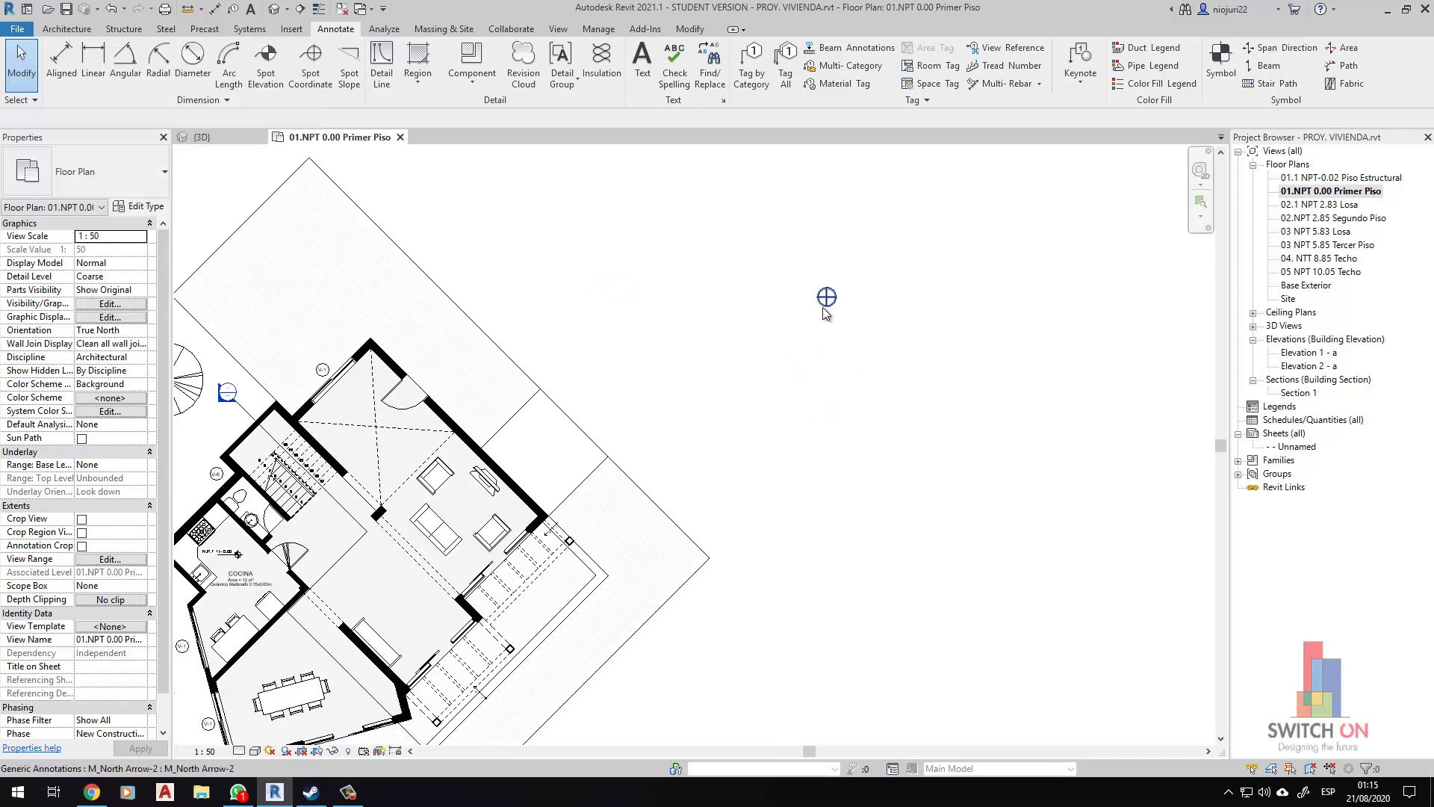
{"action": "left_click", "coordinate": [826, 300]}
{"action": "scroll", "coordinate": [830, 292], "scroll_direction": "up", "scroll_amount": 5}
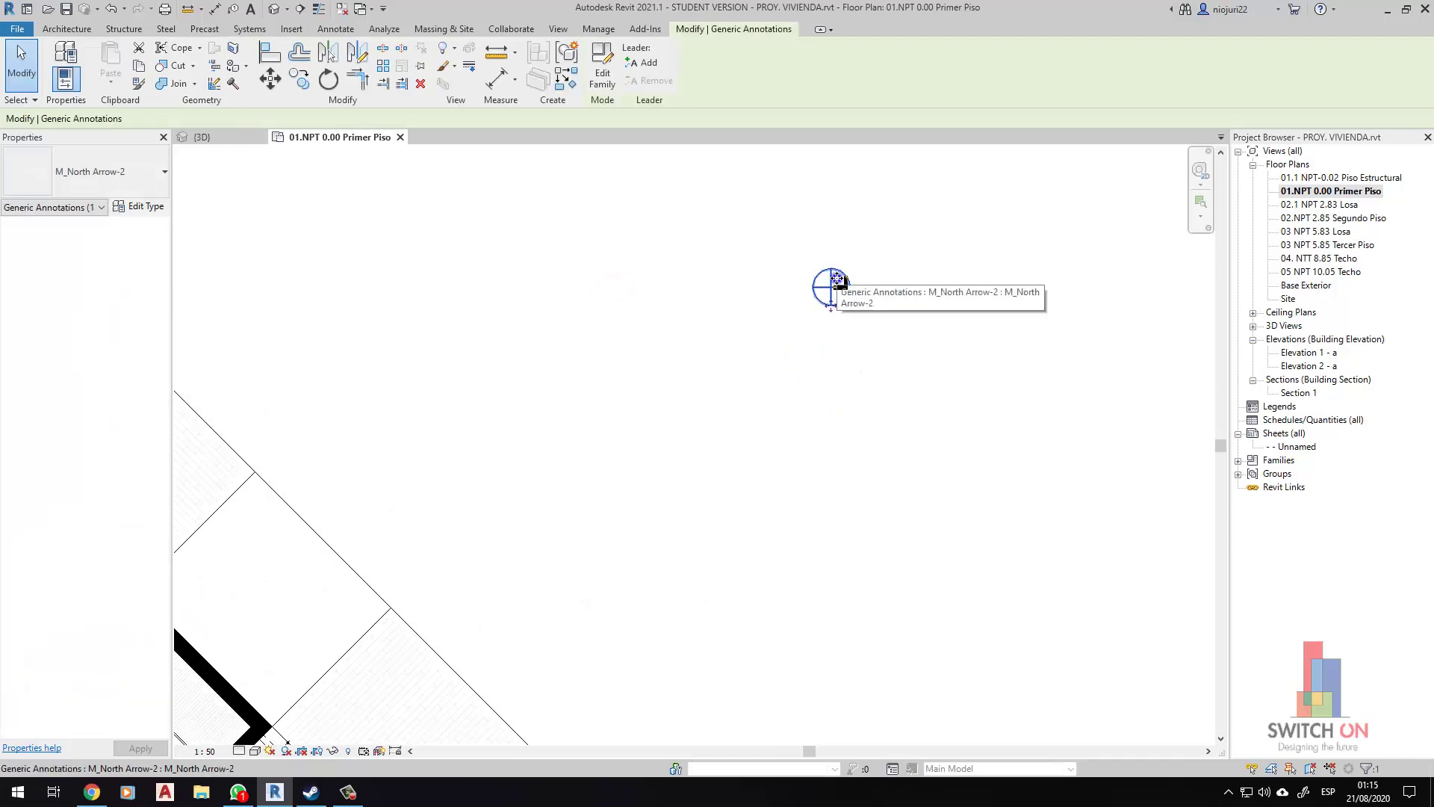
{"action": "right_click", "coordinate": [837, 280]}
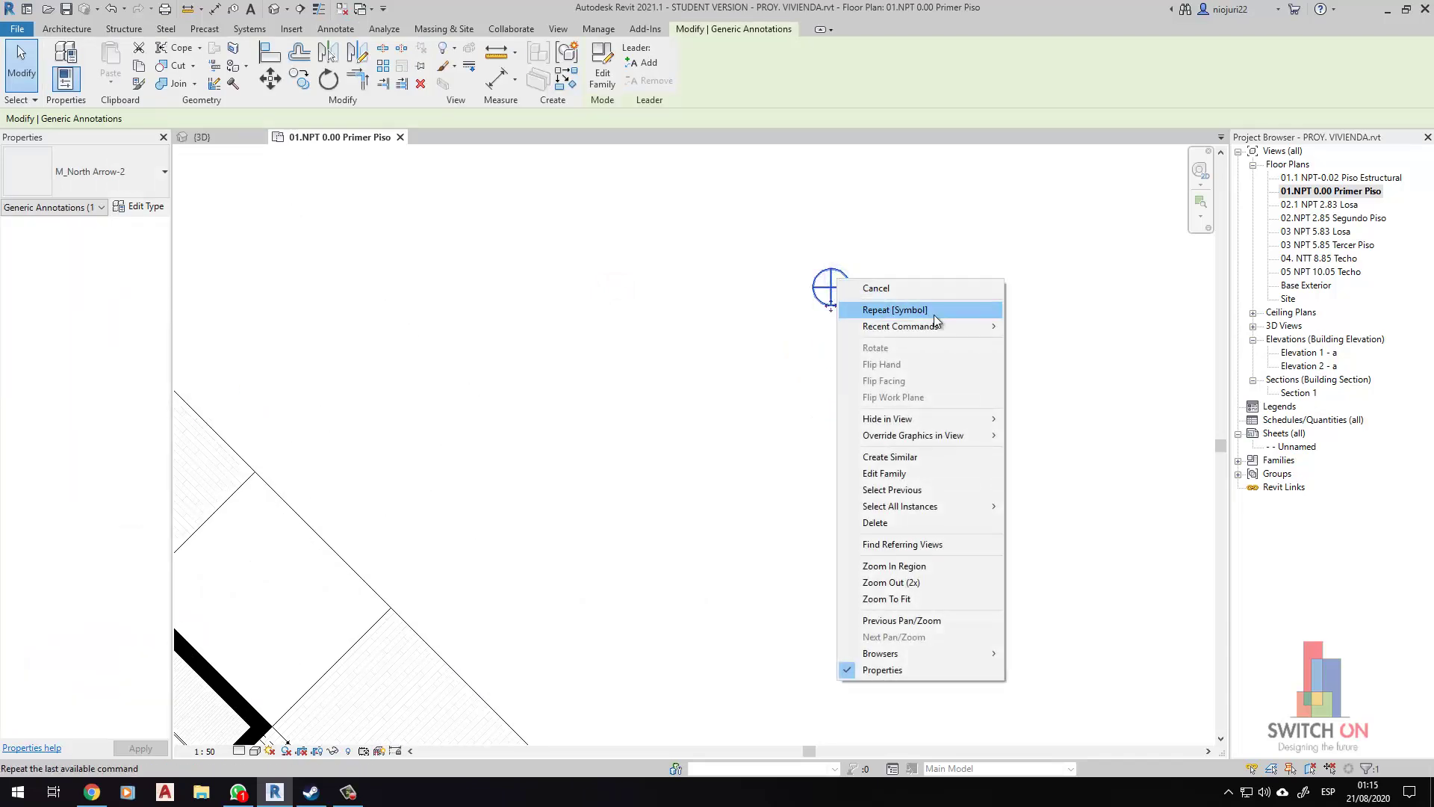
{"action": "left_click", "coordinate": [914, 477]}
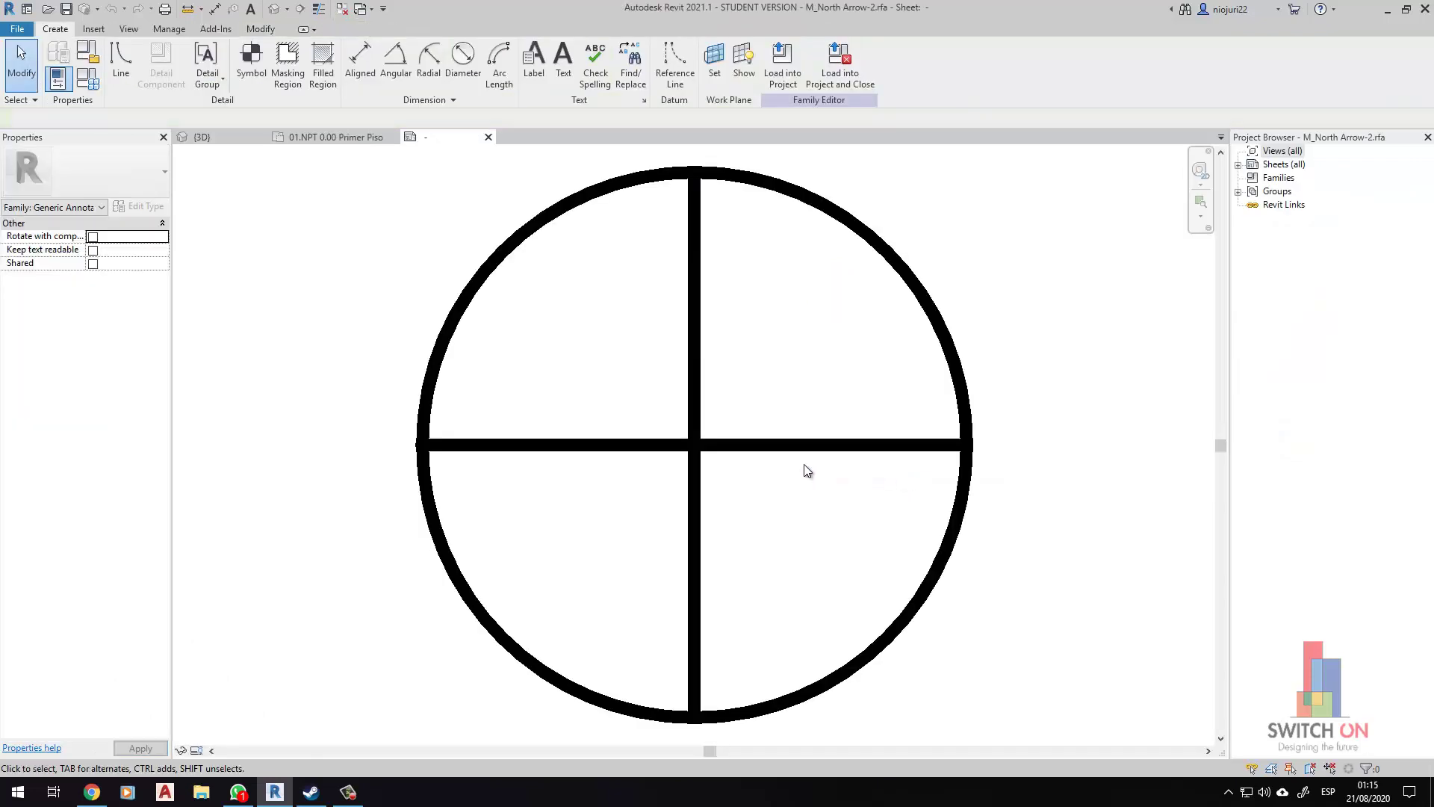
{"action": "scroll", "coordinate": [738, 437], "scroll_direction": "up", "scroll_amount": 2}
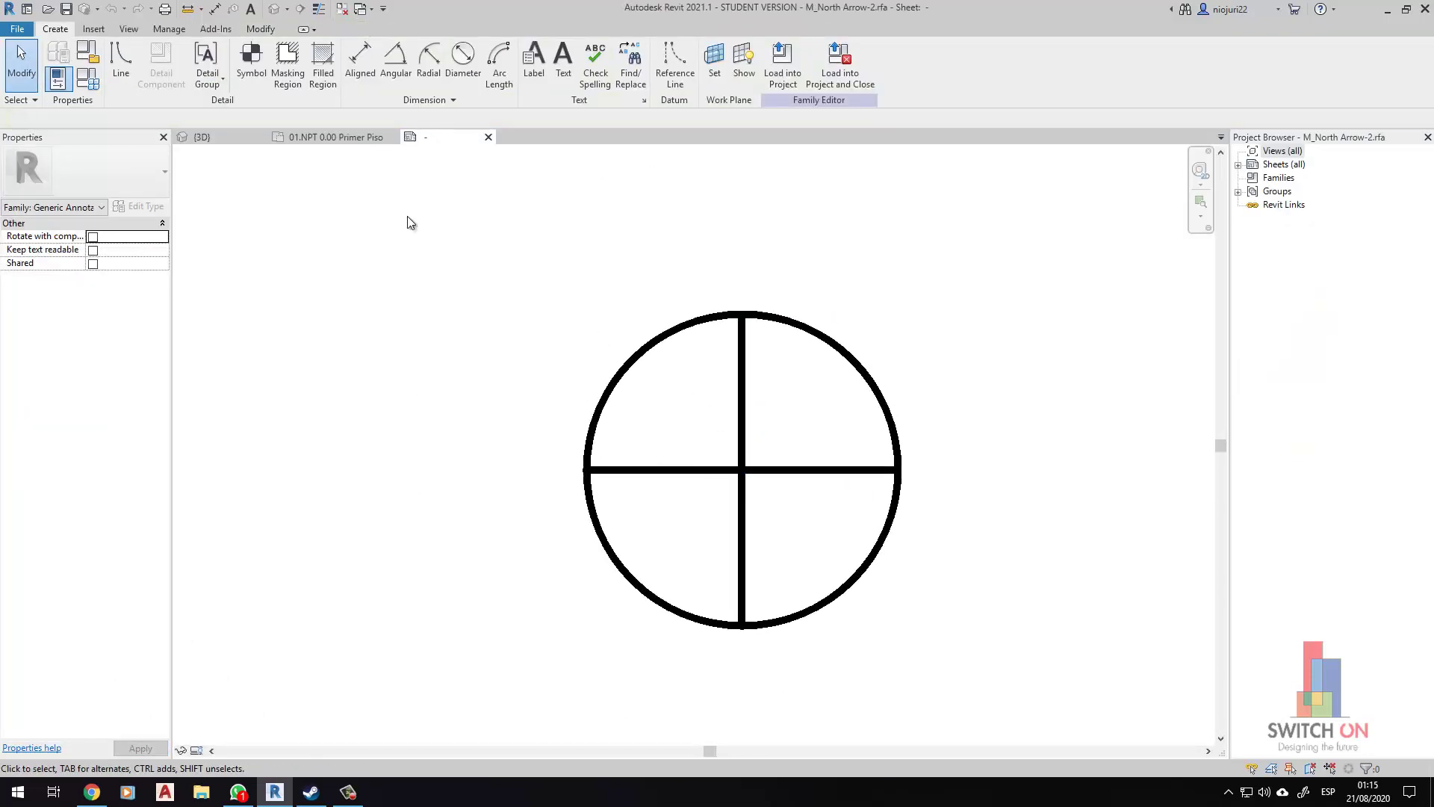
{"action": "left_click", "coordinate": [330, 75]}
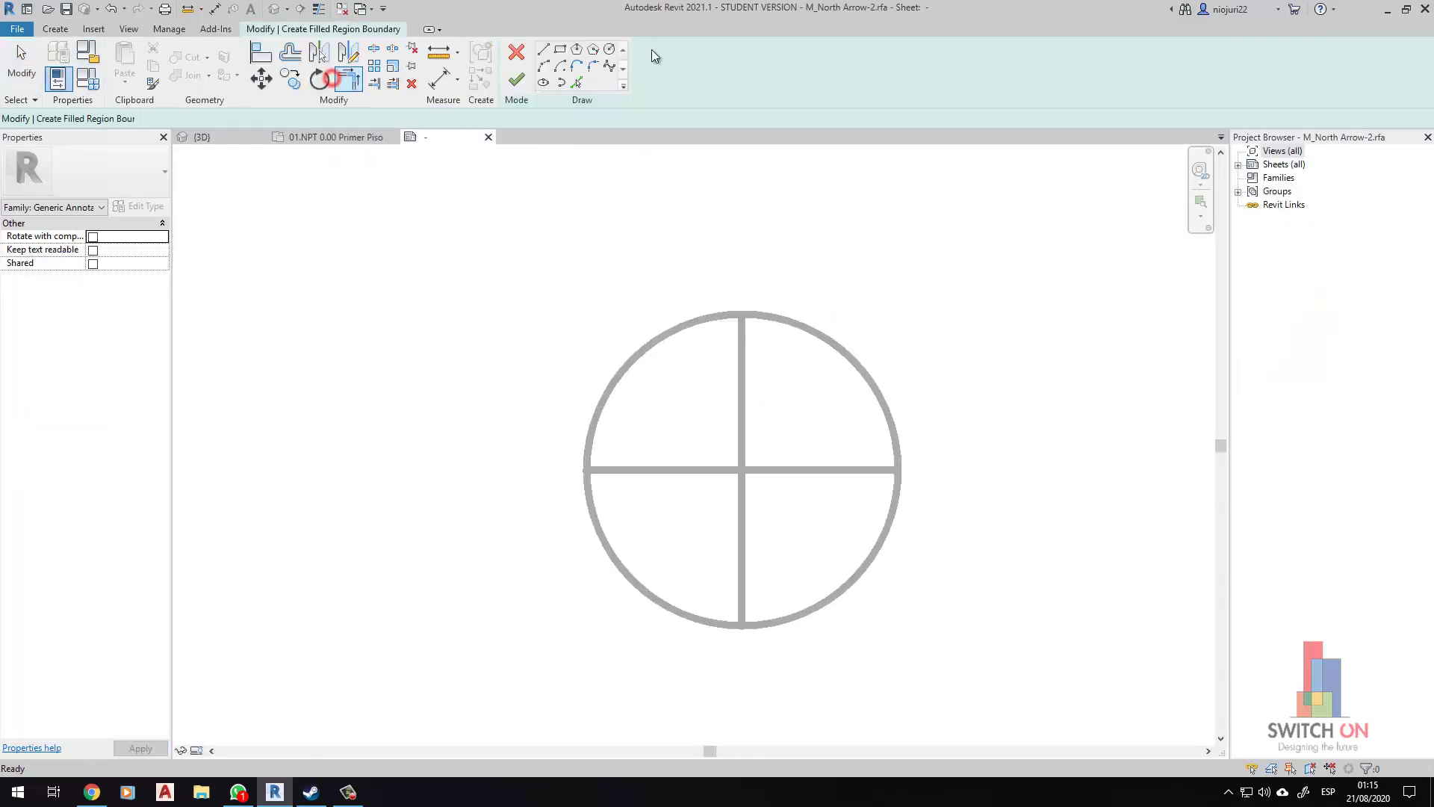
{"action": "left_click", "coordinate": [517, 51]}
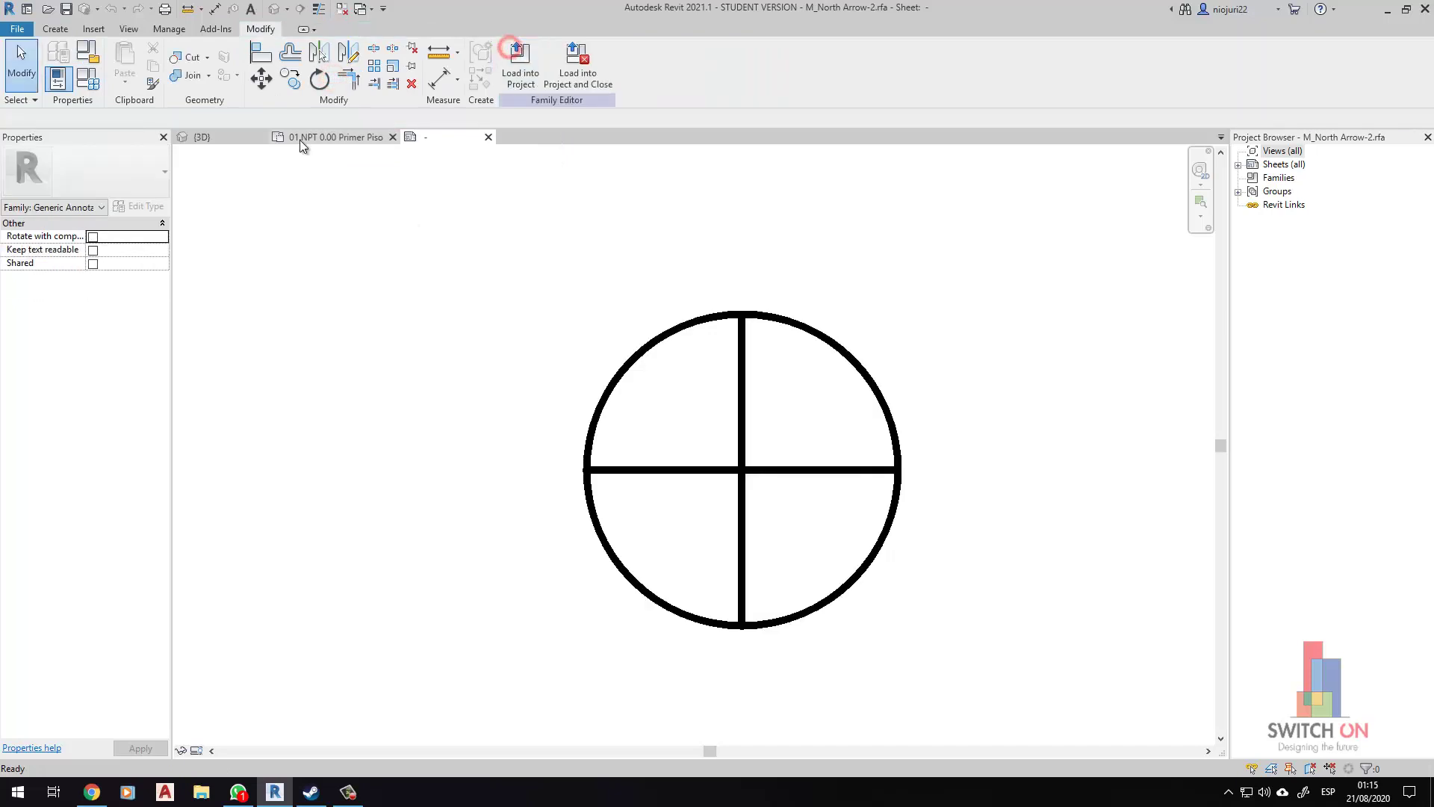
{"action": "left_click", "coordinate": [66, 29]}
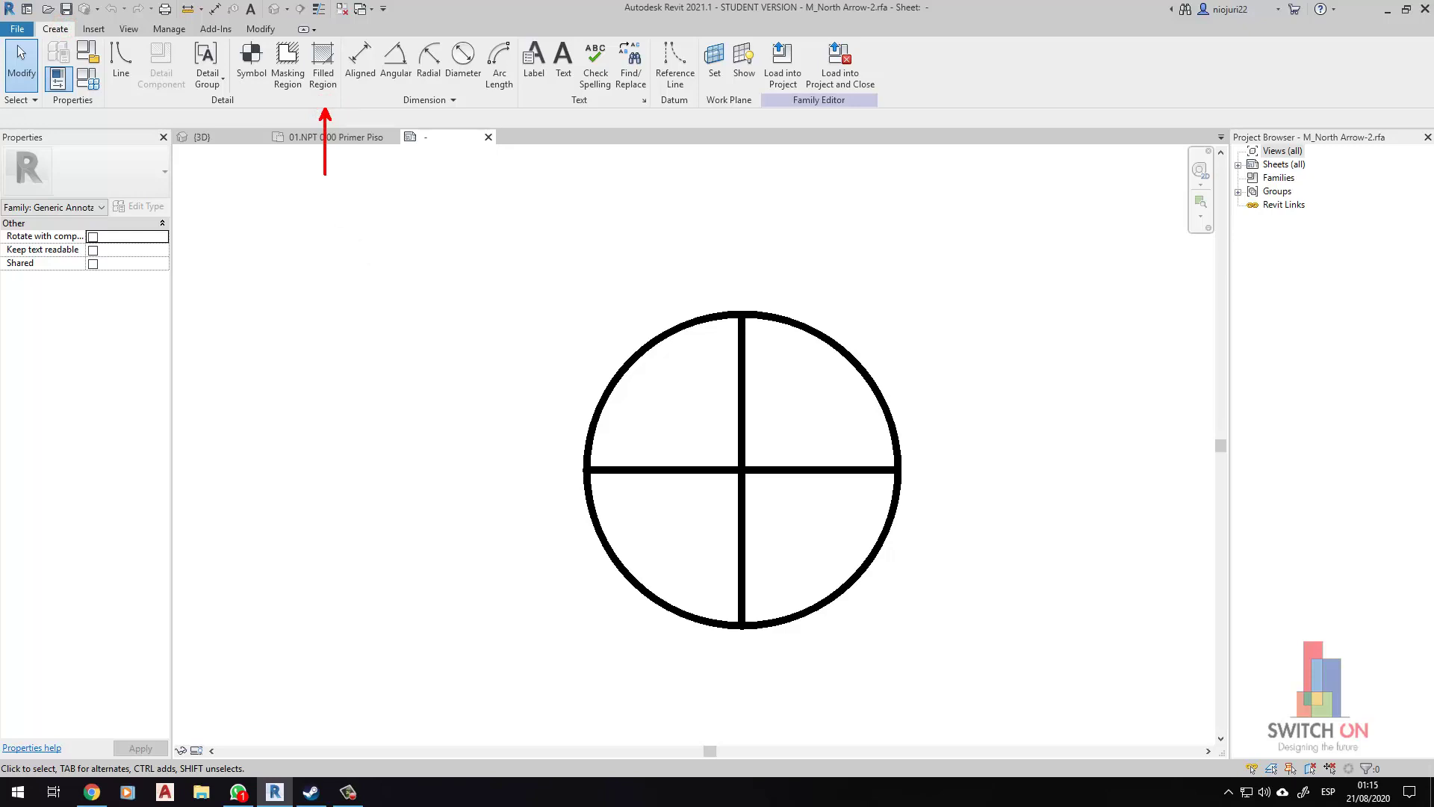
Sketch a triangular filled region from the circle's left point to its top and right.
{"action": "left_click", "coordinate": [323, 63]}
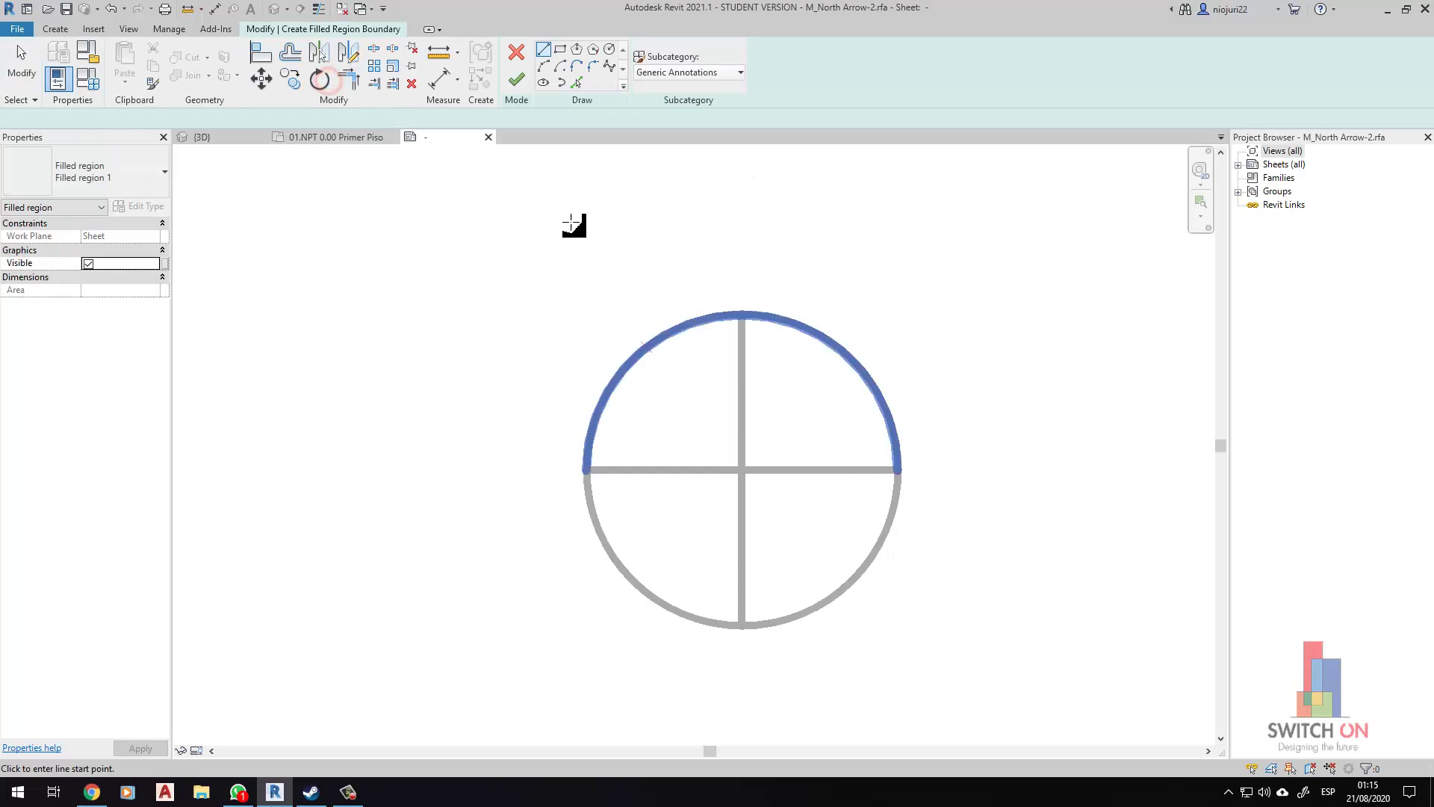
{"action": "left_click", "coordinate": [585, 470]}
{"action": "left_click", "coordinate": [742, 314]}
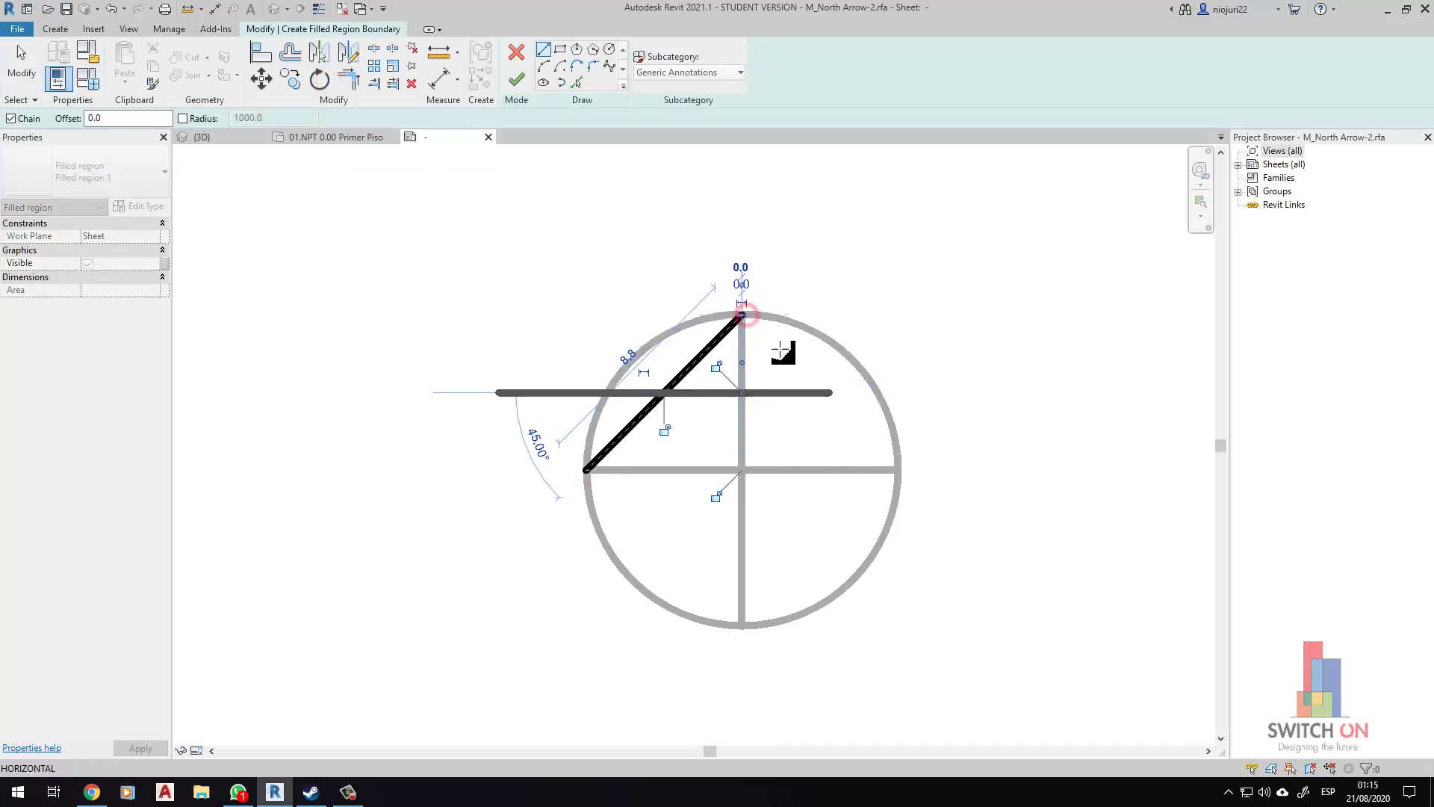
{"action": "left_click", "coordinate": [898, 470]}
{"action": "left_click", "coordinate": [585, 470]}
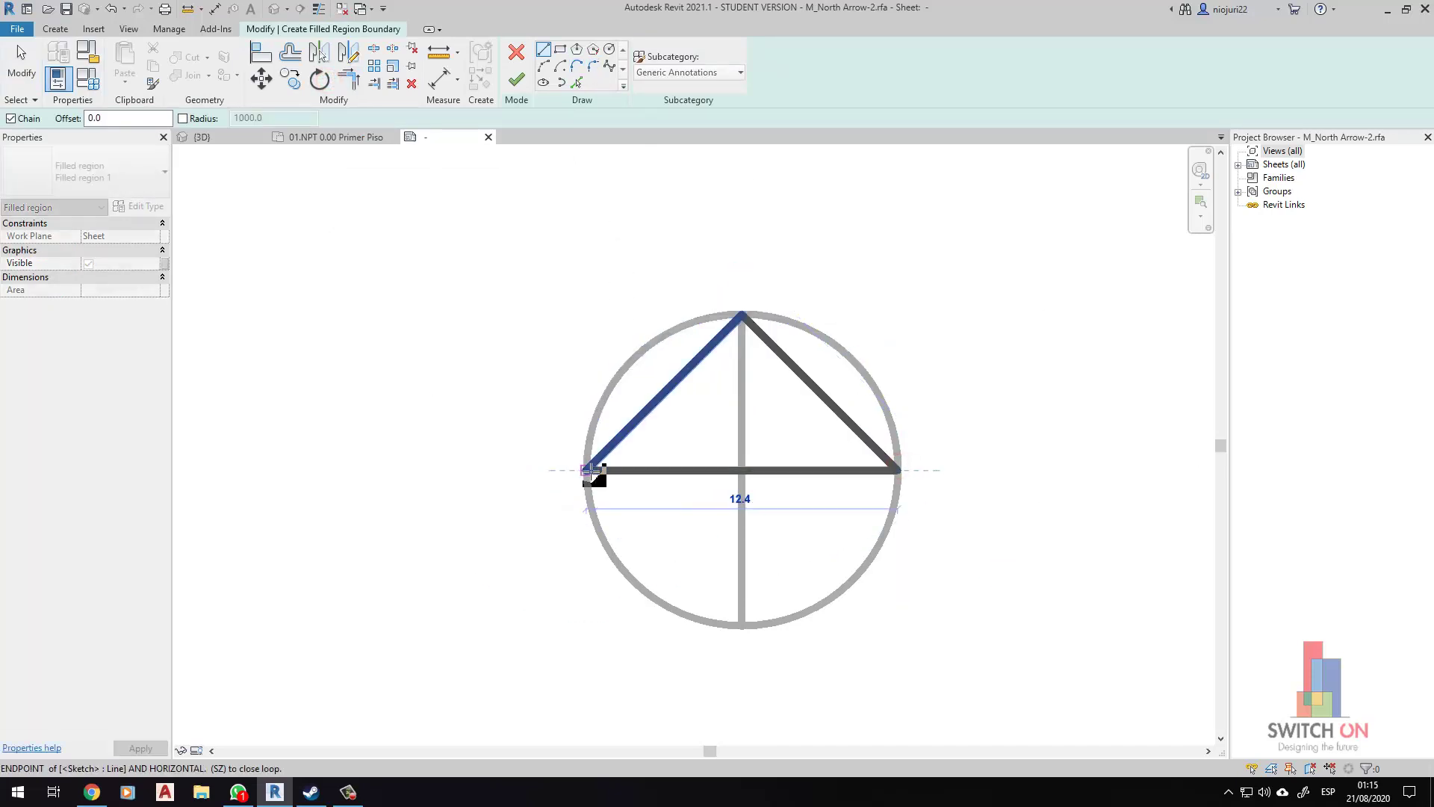
{"action": "key", "text": "Escape"}
{"action": "key", "text": "Escape"}
{"action": "left_click", "coordinate": [517, 80]}
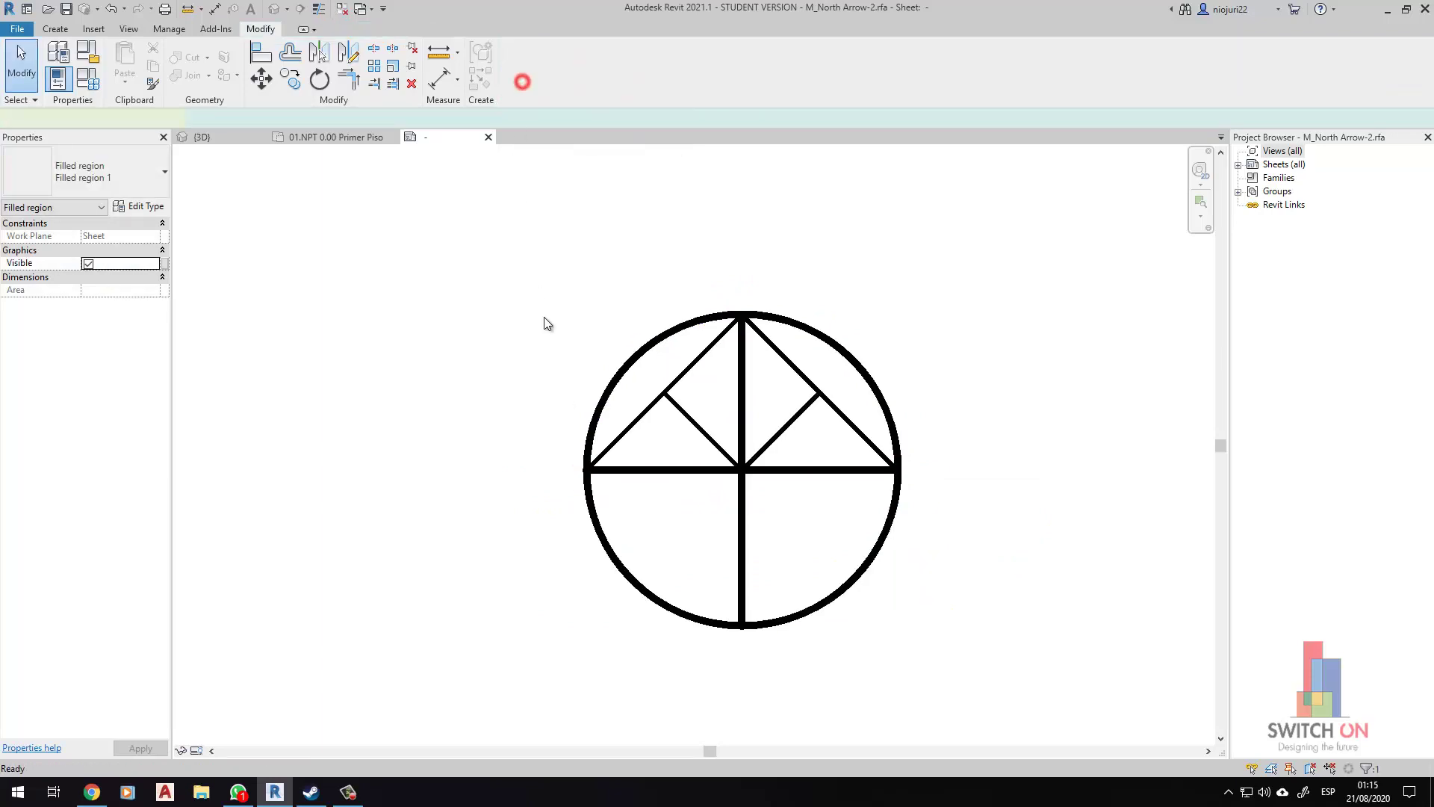
Select the new triangular filled region and look through its type list.
{"action": "left_click", "coordinate": [661, 404]}
{"action": "scroll", "coordinate": [692, 433], "scroll_direction": "up", "scroll_amount": 3}
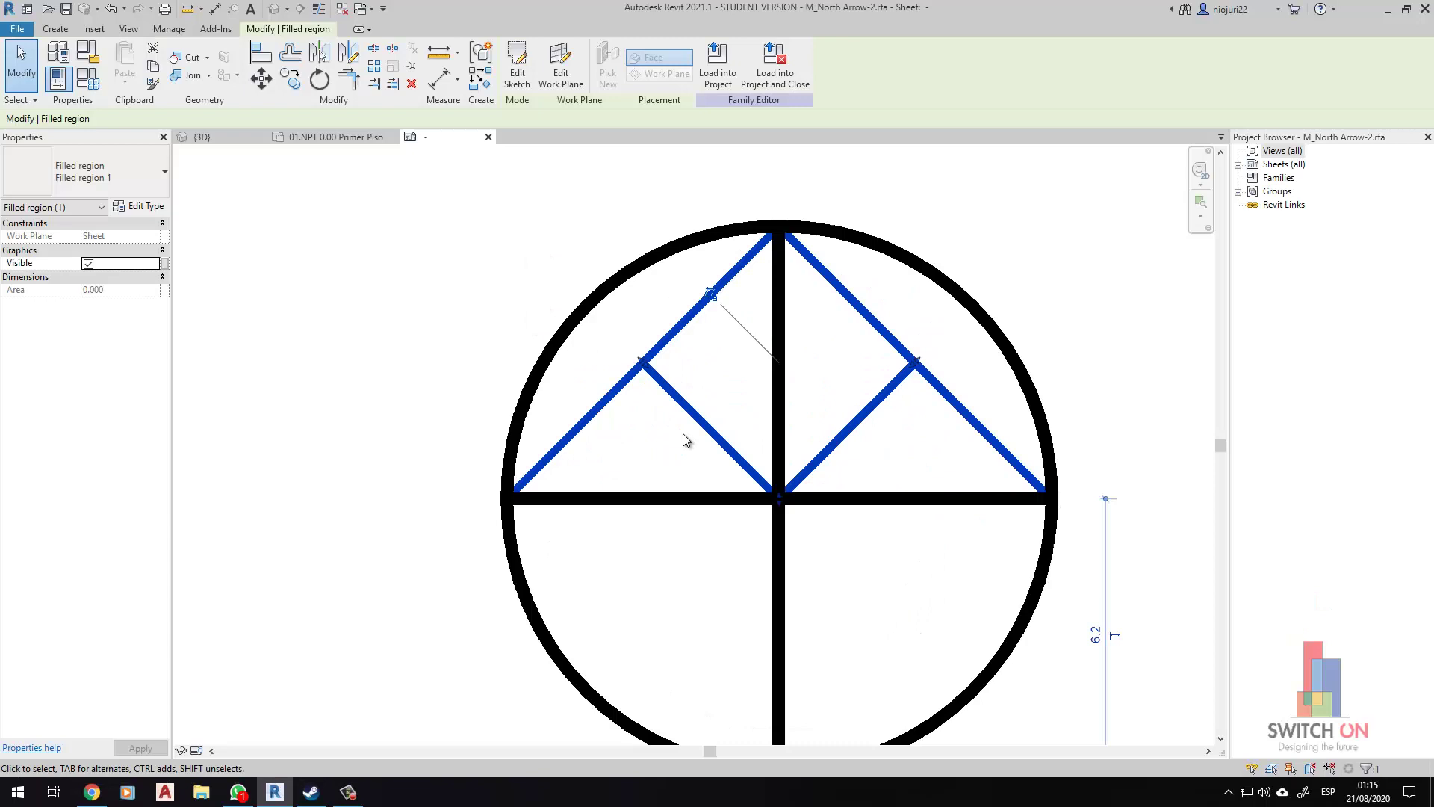
{"action": "middle_click_drag", "start_coordinate": [682, 434], "coordinate": [672, 426]}
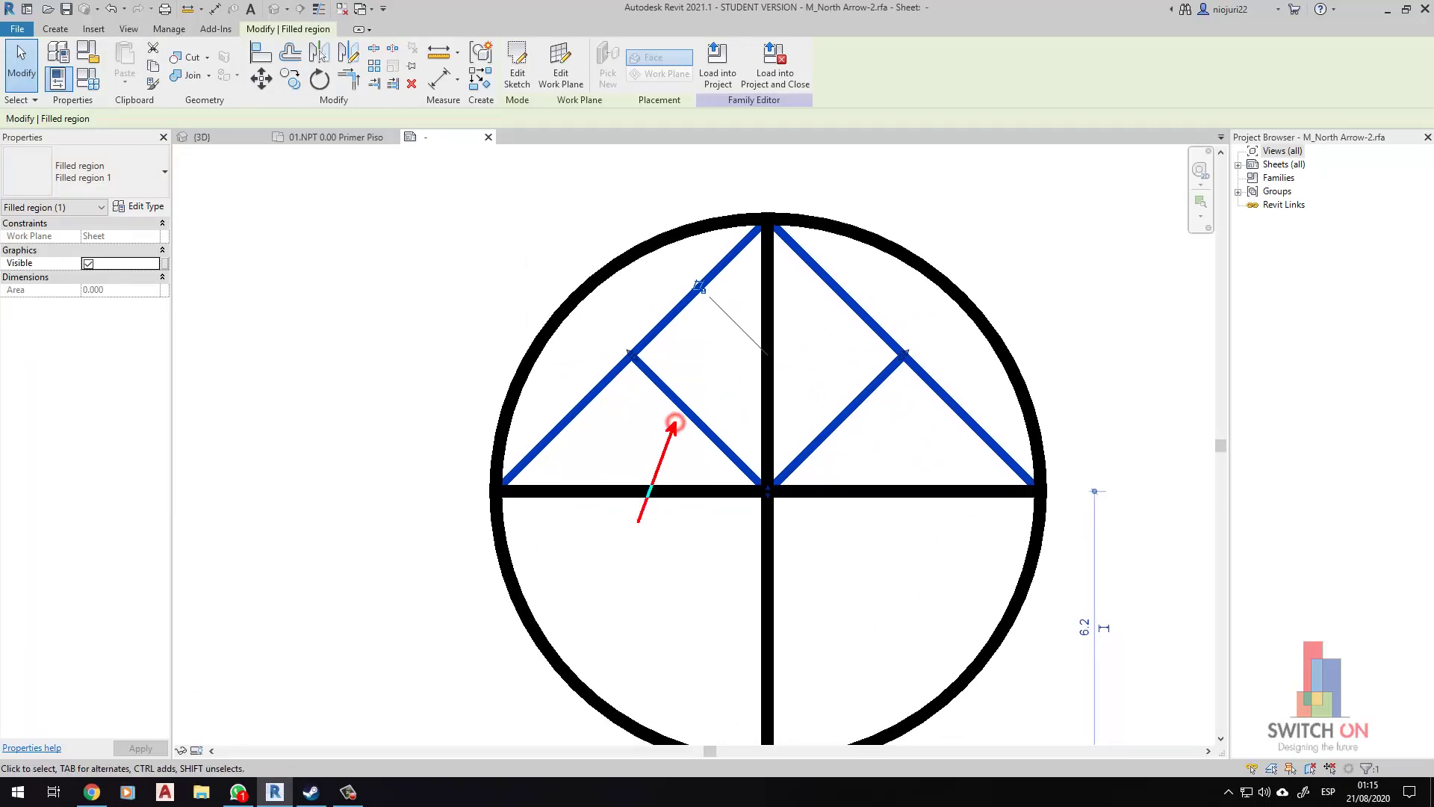
{"action": "scroll", "coordinate": [661, 422], "scroll_direction": "down", "scroll_amount": 3}
{"action": "left_click", "coordinate": [661, 422]}
{"action": "left_click", "coordinate": [634, 395]}
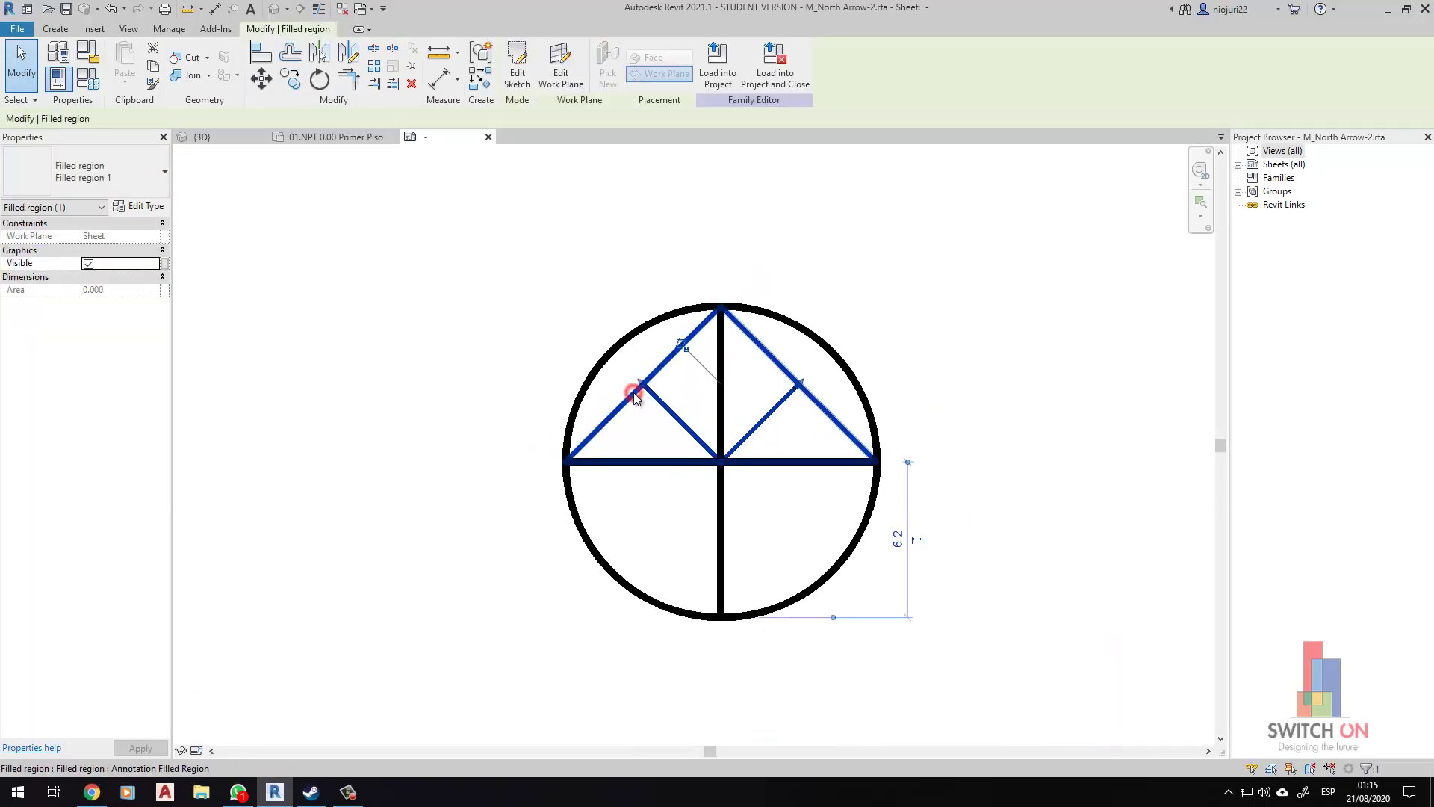
{"action": "left_click", "coordinate": [123, 179]}
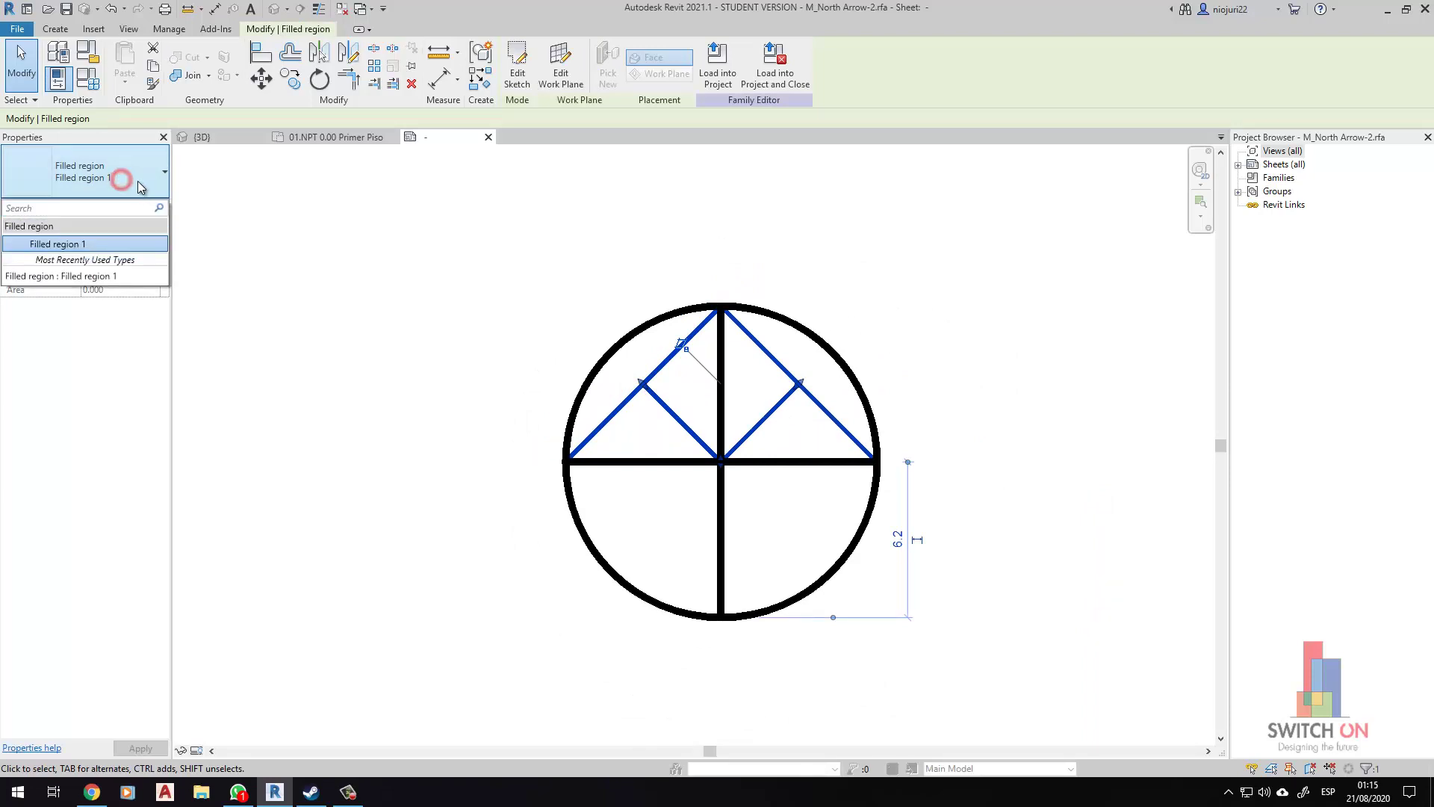
{"action": "left_click", "coordinate": [121, 174]}
Duplicate the region type as Solido with a <Solid fill> foreground pattern.
{"action": "left_click", "coordinate": [141, 207]}
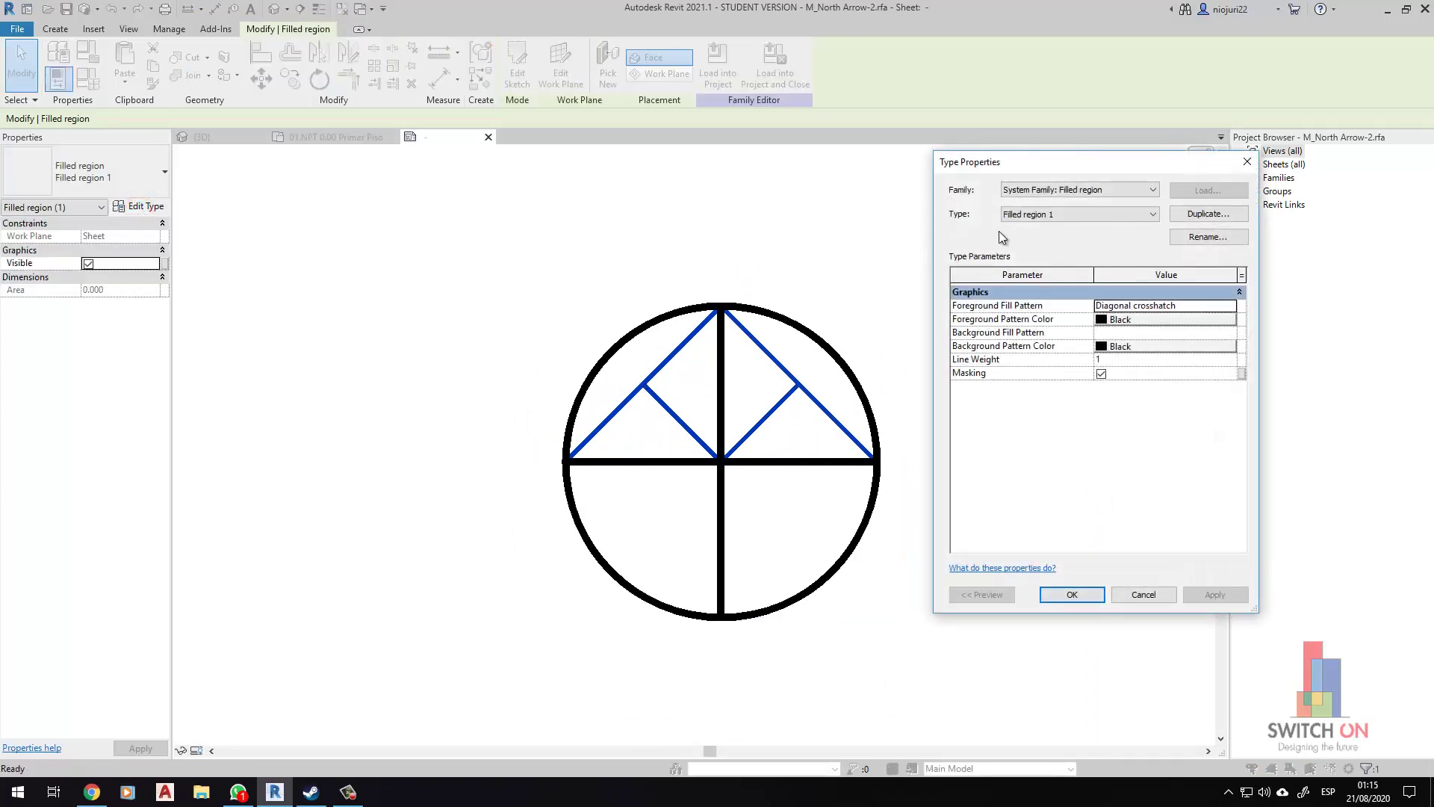
{"action": "left_click", "coordinate": [1210, 216]}
{"action": "type", "text": "Solido"}
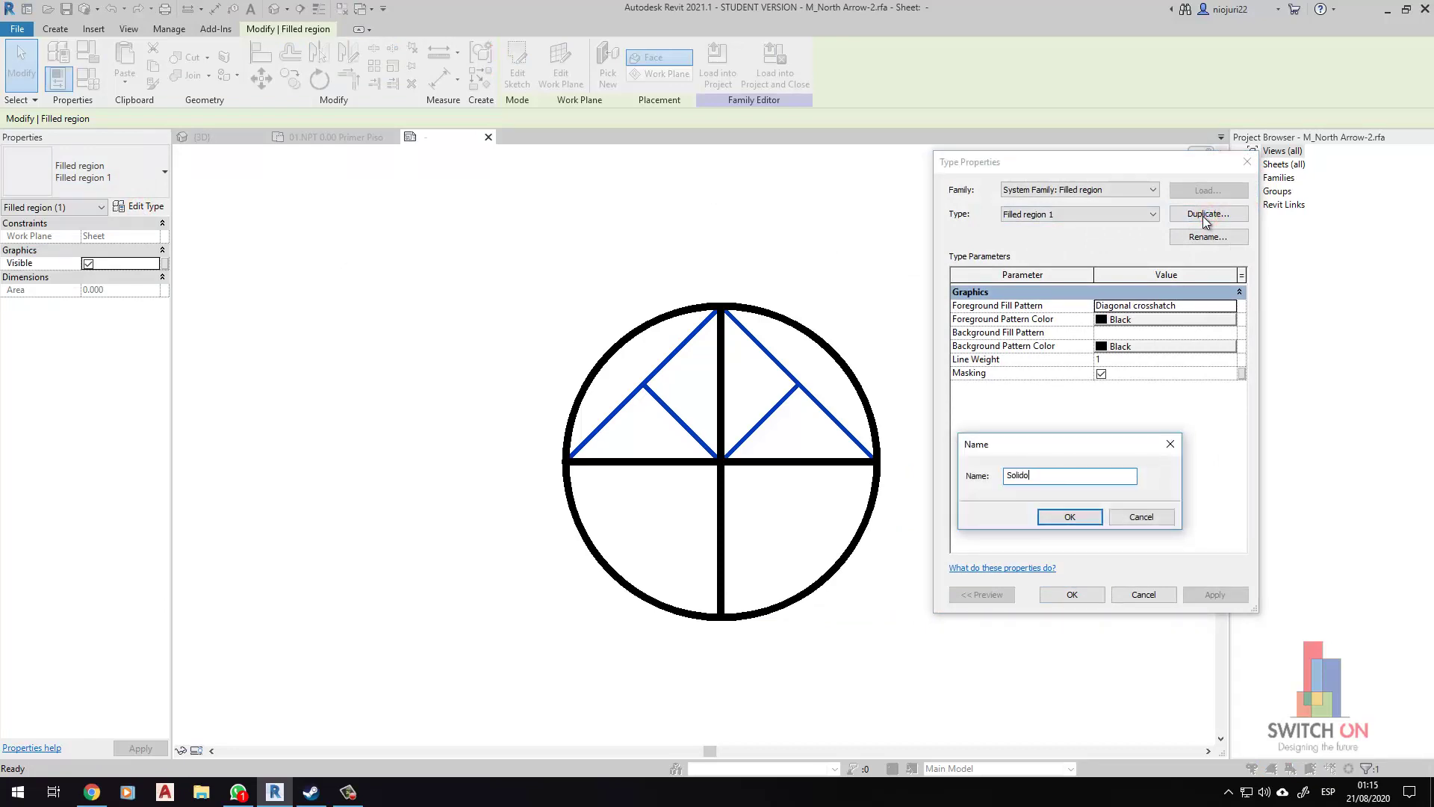
{"action": "key", "text": "Return"}
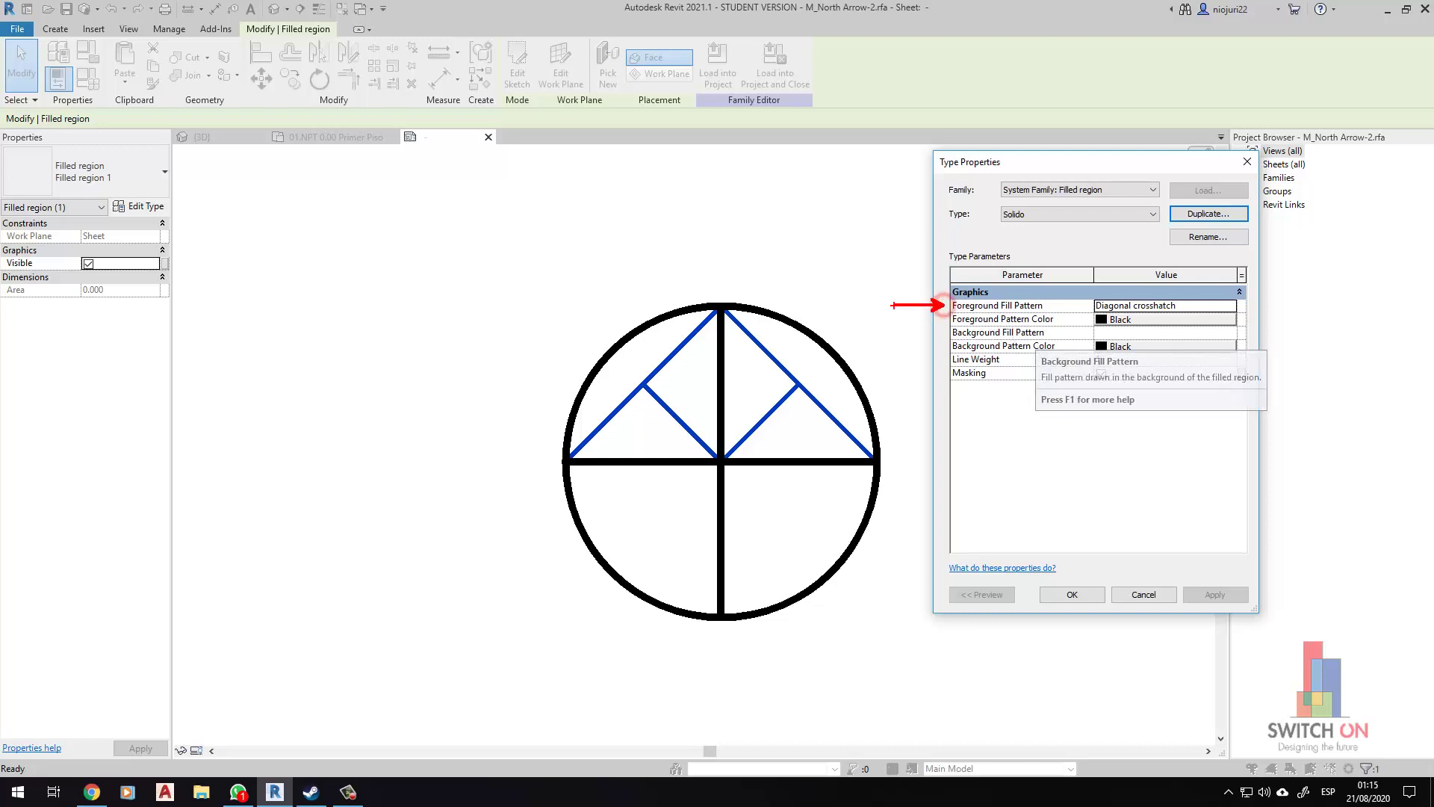
{"action": "left_click", "coordinate": [1233, 306]}
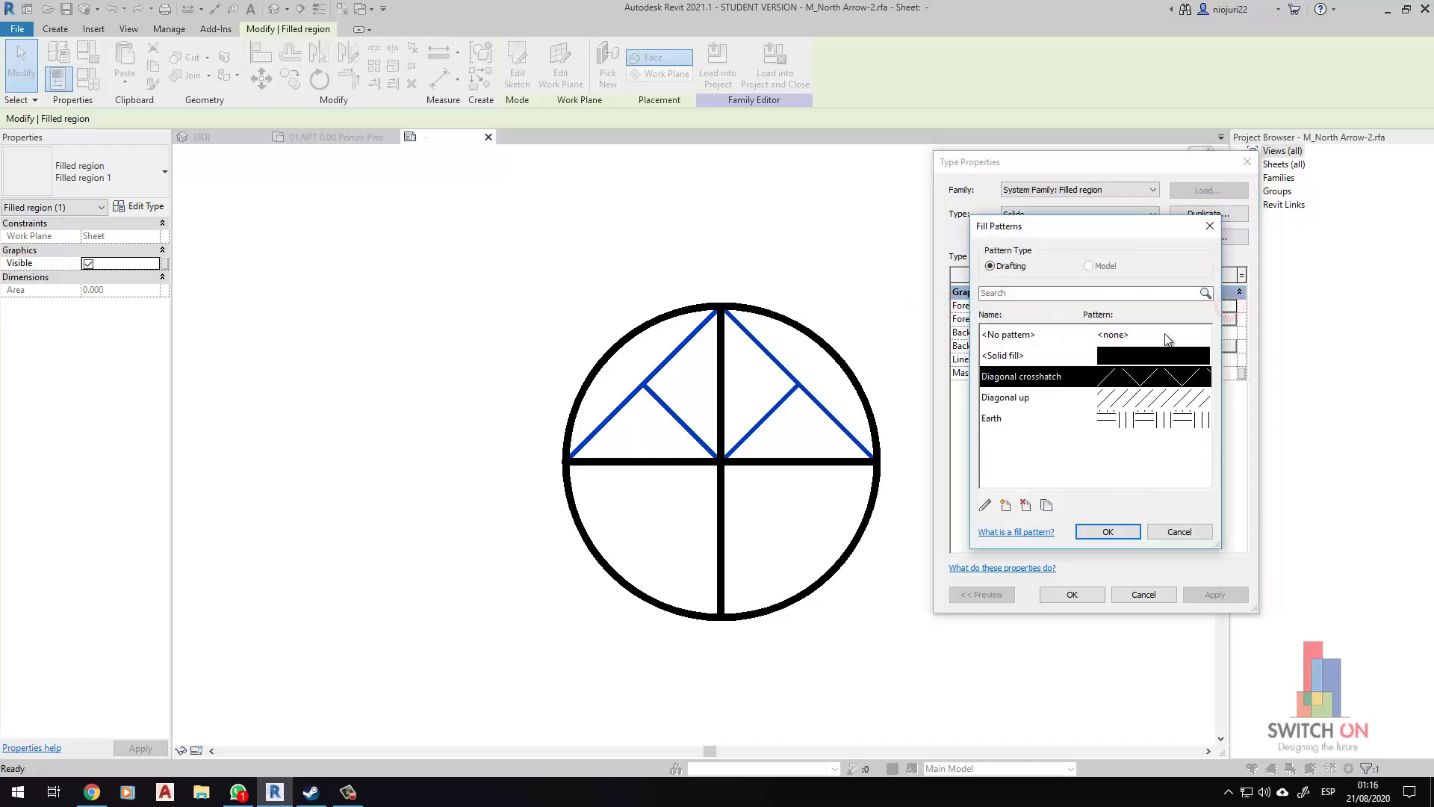
{"action": "left_click", "coordinate": [1121, 354]}
{"action": "left_click", "coordinate": [1103, 533]}
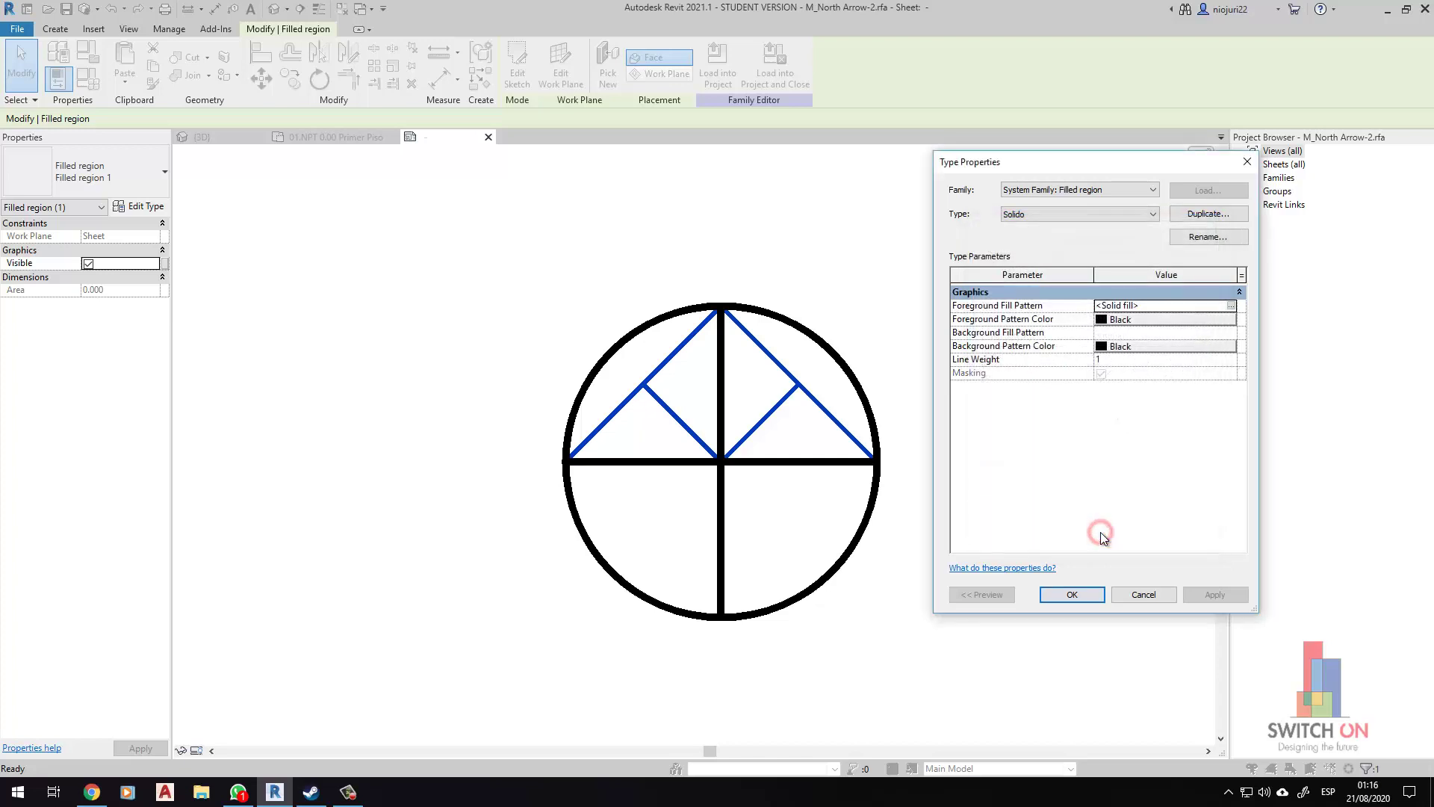
Apply the Solido type settings to the triangular filled region.
{"action": "left_click", "coordinate": [1073, 595]}
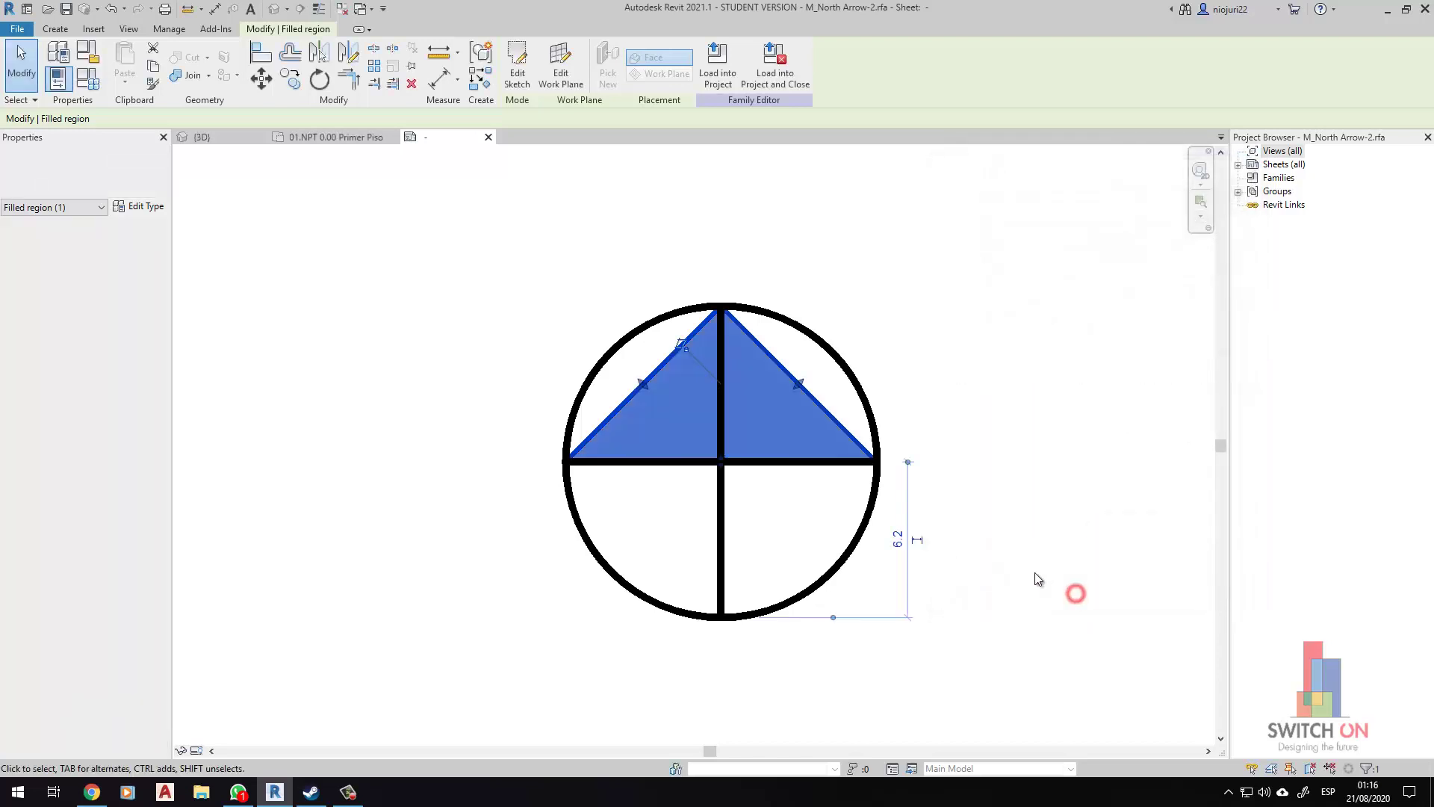
{"action": "left_click", "coordinate": [1034, 575]}
{"action": "scroll", "coordinate": [951, 505], "scroll_direction": "down", "scroll_amount": 3}
{"action": "scroll", "coordinate": [934, 463], "scroll_direction": "down", "scroll_amount": 2}
{"action": "scroll", "coordinate": [918, 427], "scroll_direction": "up", "scroll_amount": 2}
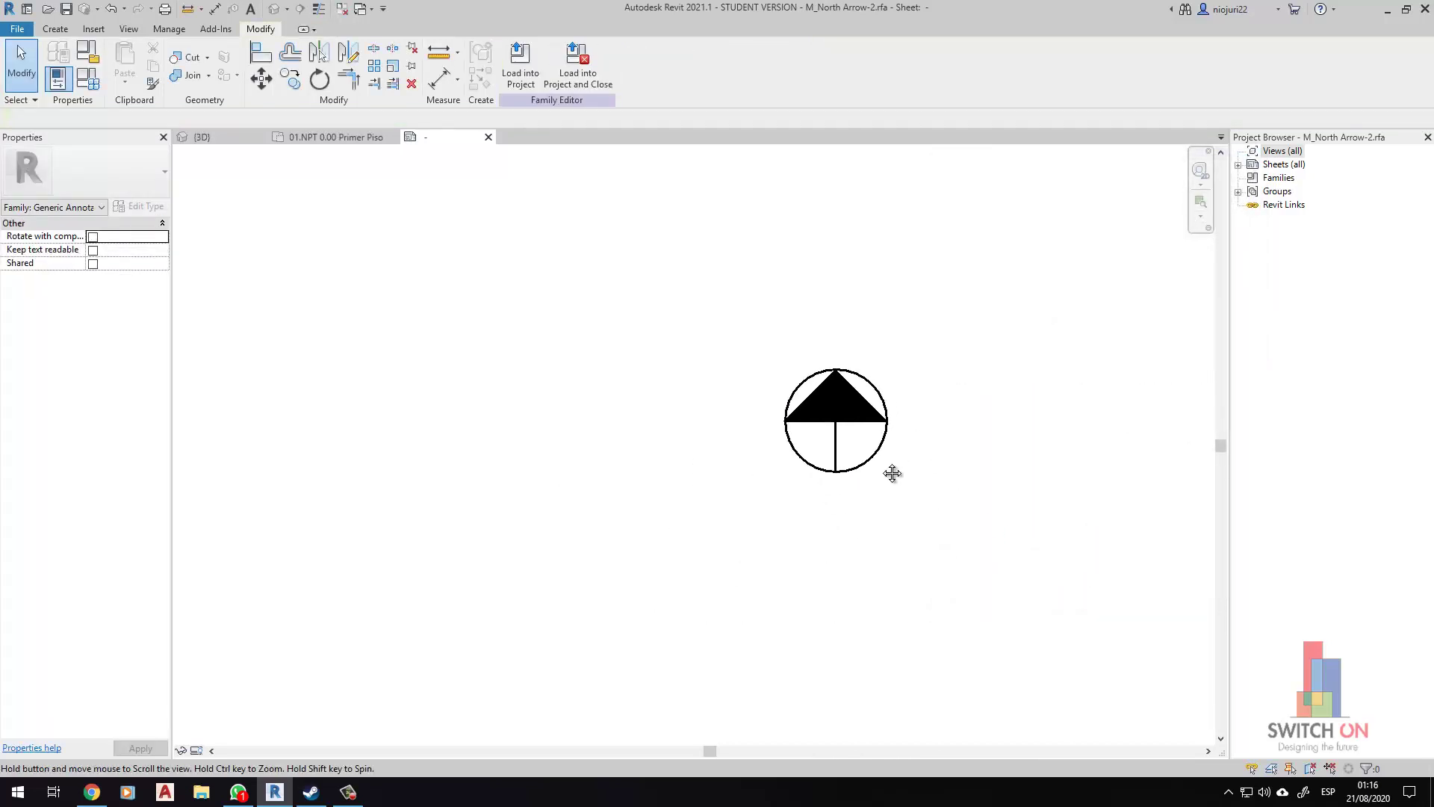
{"action": "scroll", "coordinate": [893, 474], "scroll_direction": "up", "scroll_amount": 1}
{"action": "left_click_drag", "start_coordinate": [826, 490], "coordinate": [801, 330]}
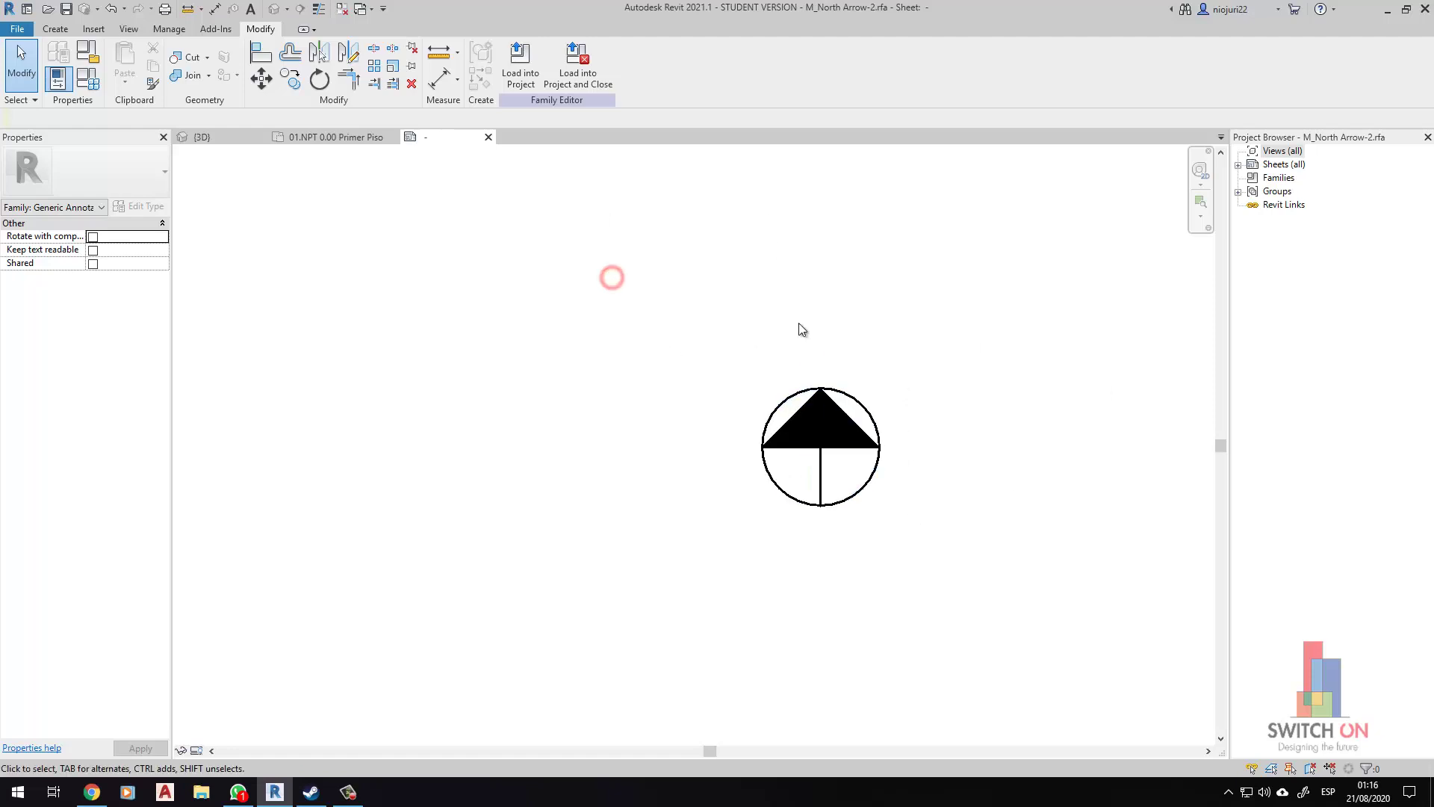
{"action": "scroll", "coordinate": [894, 361], "scroll_direction": "up", "scroll_amount": 1}
Load the edited north arrow into the project, overwriting the existing version.
{"action": "left_click", "coordinate": [520, 63]}
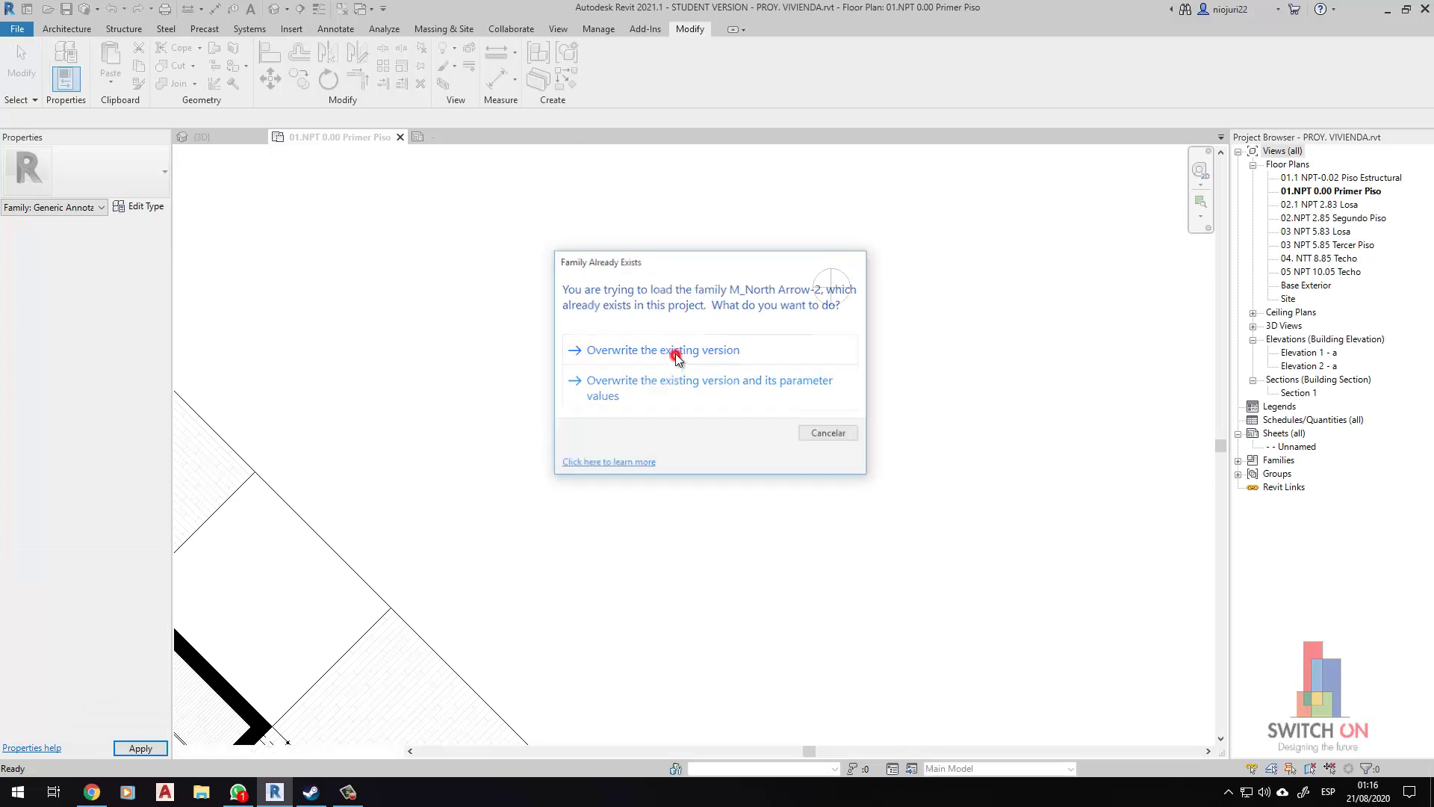
{"action": "left_click", "coordinate": [675, 353]}
{"action": "scroll", "coordinate": [765, 343], "scroll_direction": "down", "scroll_amount": 2}
{"action": "scroll", "coordinate": [859, 329], "scroll_direction": "down", "scroll_amount": 2}
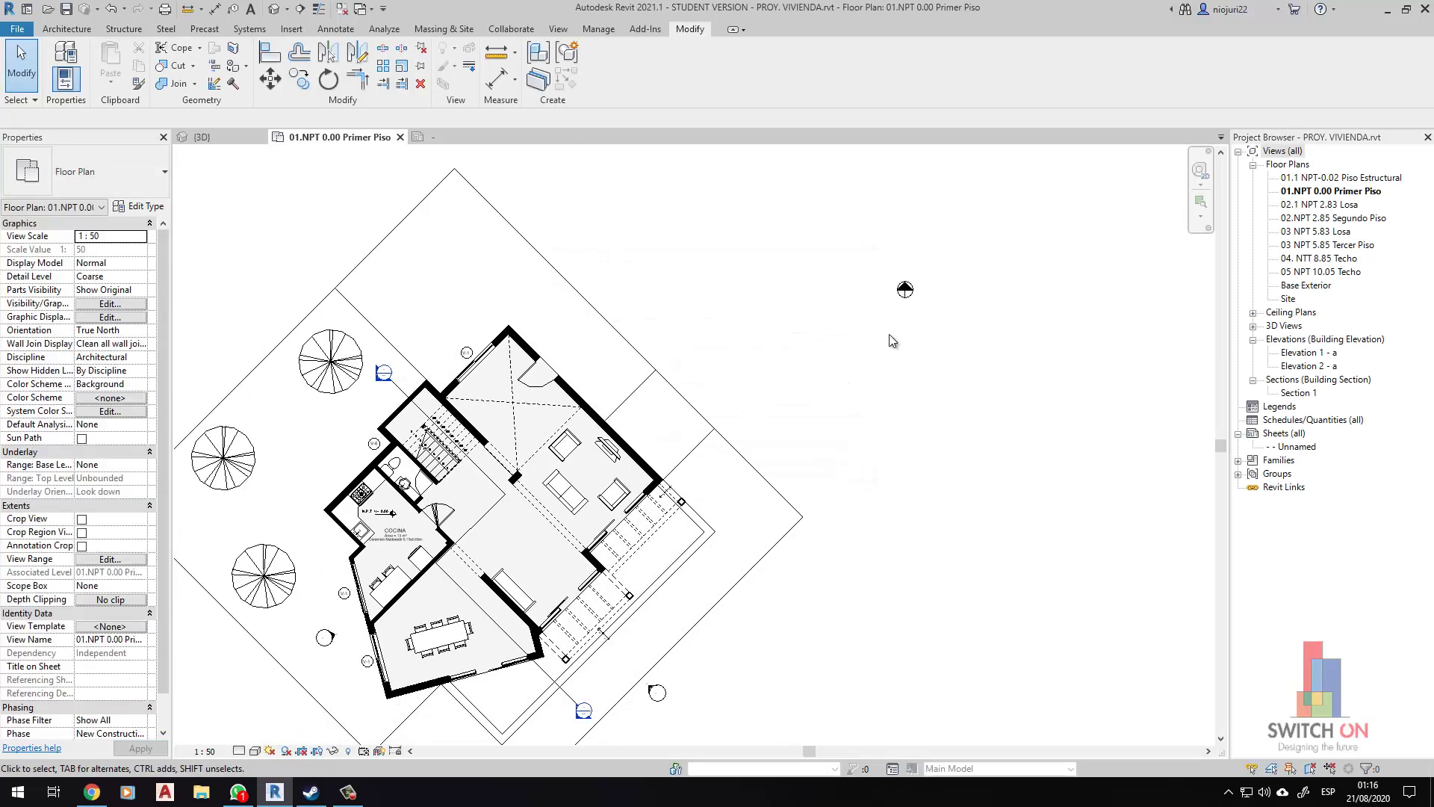
{"action": "scroll", "coordinate": [904, 295], "scroll_direction": "up", "scroll_amount": 5}
Move the north arrow lower on the plan and recentre the view.
{"action": "left_click", "coordinate": [897, 298]}
{"action": "left_click_drag", "start_coordinate": [896, 299], "coordinate": [859, 403]}
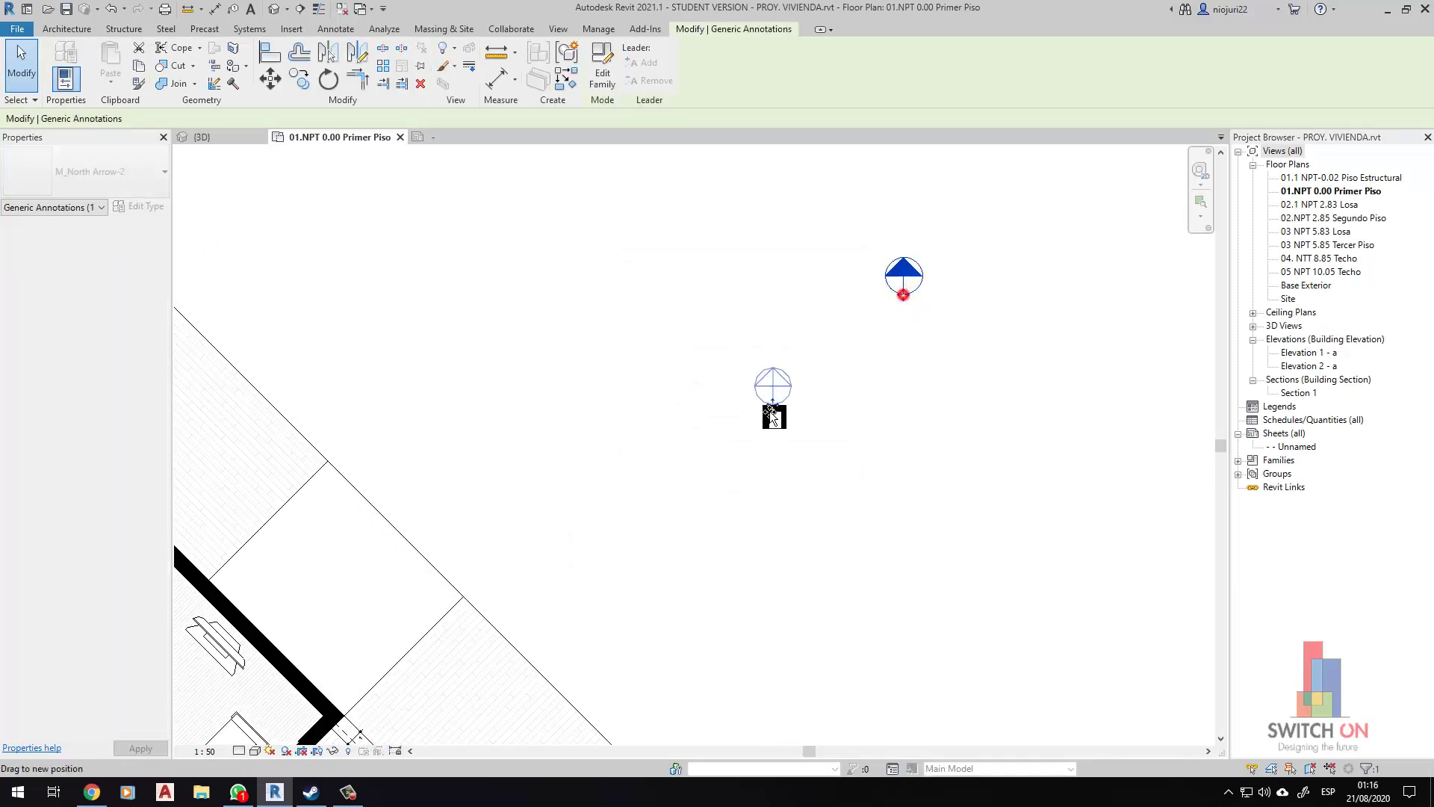
{"action": "left_click", "coordinate": [910, 423]}
{"action": "scroll", "coordinate": [880, 373], "scroll_direction": "down", "scroll_amount": 4}
{"action": "scroll", "coordinate": [878, 378], "scroll_direction": "up", "scroll_amount": 2}
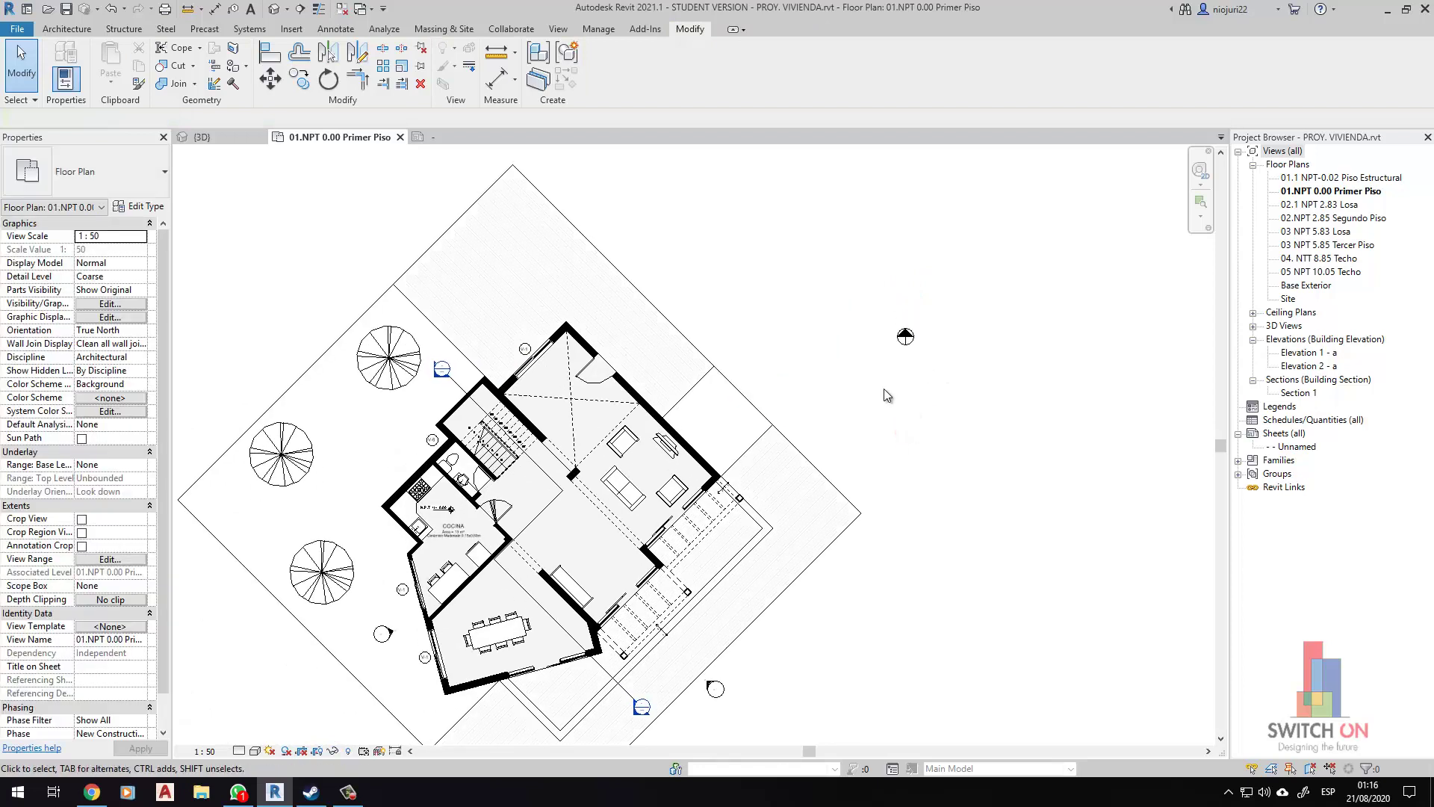
{"action": "middle_click_drag", "start_coordinate": [812, 380], "coordinate": [795, 370]}
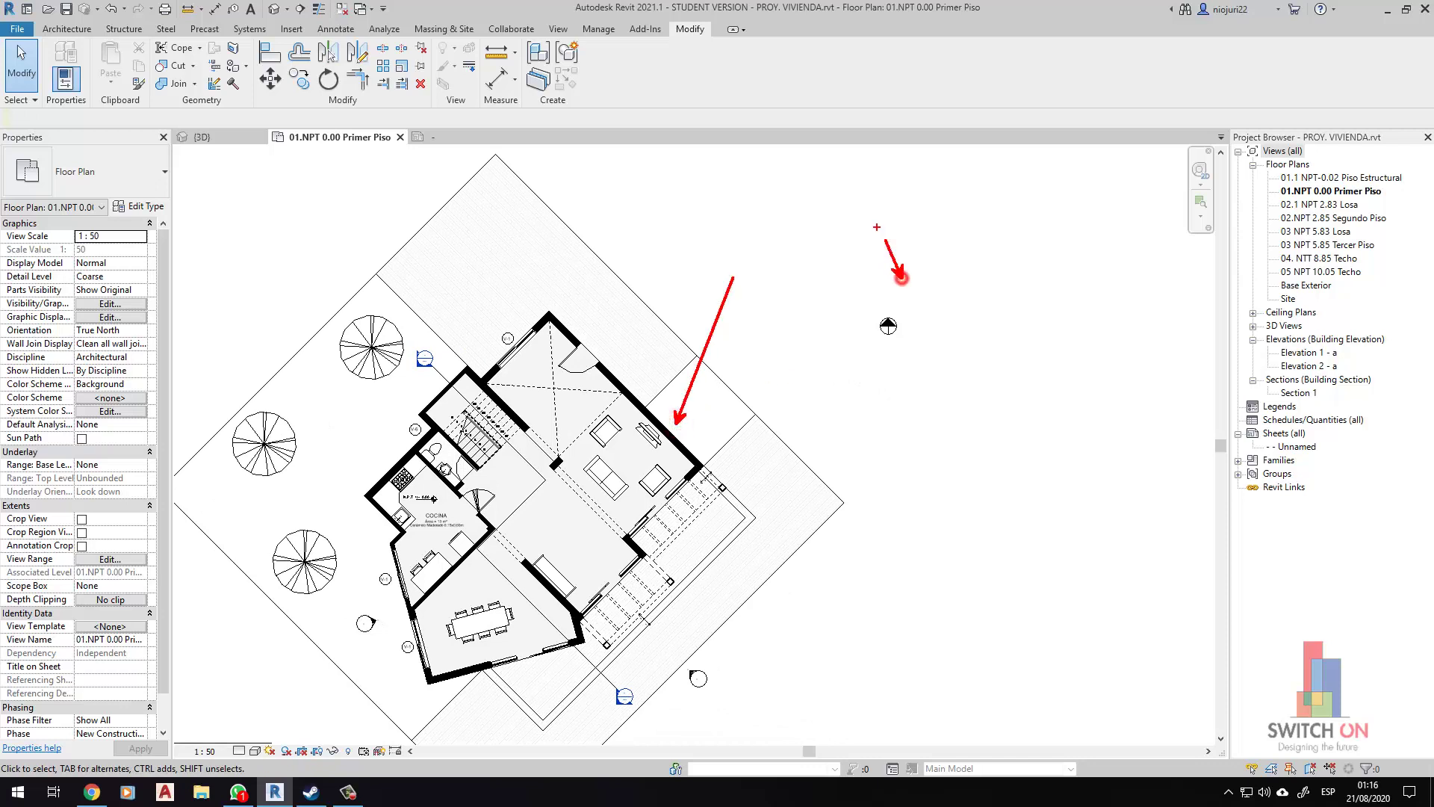
Set the Primer Piso plan orientation to Project North and frame the north arrow.
{"action": "left_click", "coordinate": [140, 331]}
{"action": "left_click", "coordinate": [104, 343]}
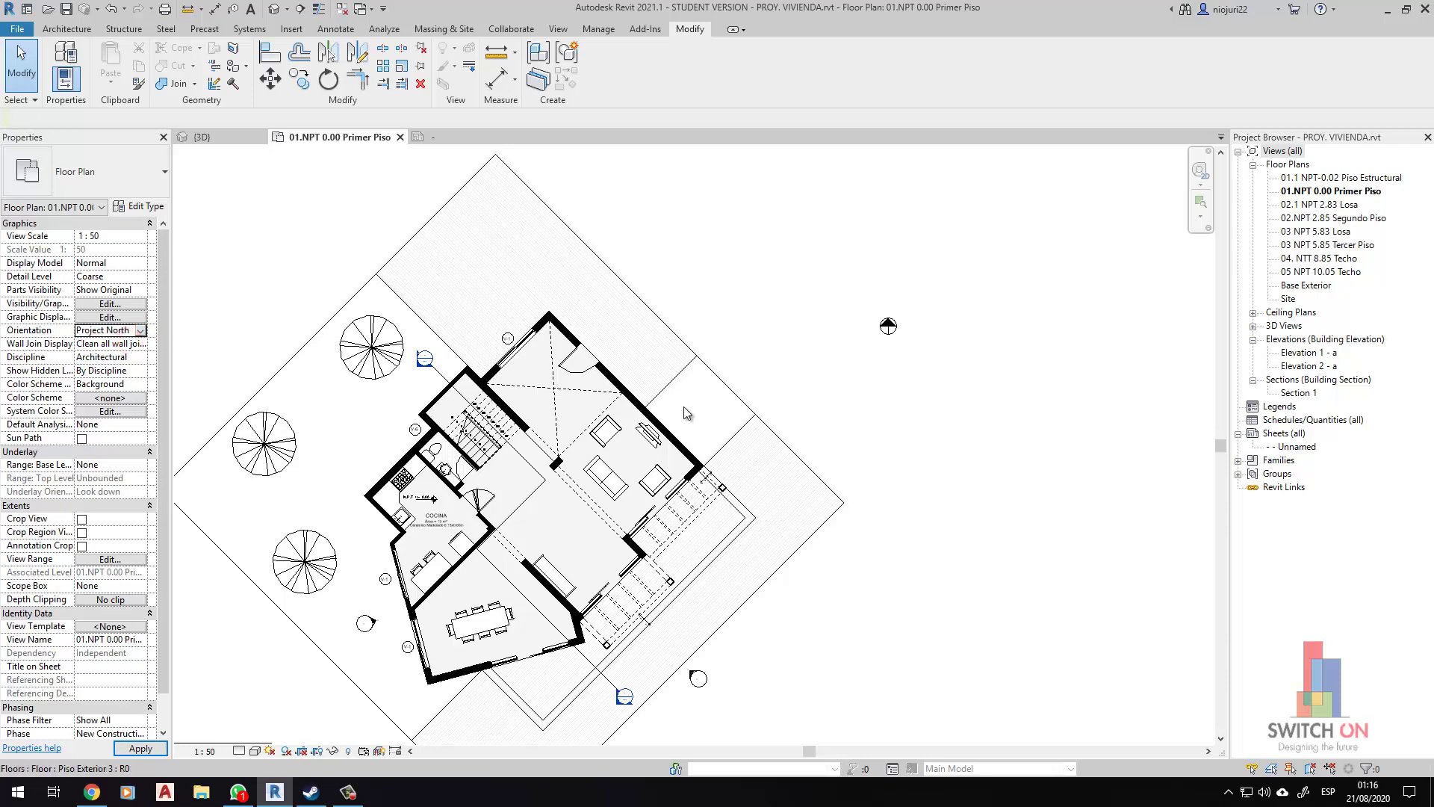
{"action": "mouse_move", "coordinate": [550, 377]}
{"action": "middle_mouse_down"}
{"action": "mouse_move", "coordinate": [673, 376]}
{"action": "mouse_move", "coordinate": [699, 349]}
{"action": "middle_mouse_up"}
{"action": "scroll", "coordinate": [421, 323], "scroll_direction": "up", "scroll_amount": 5}
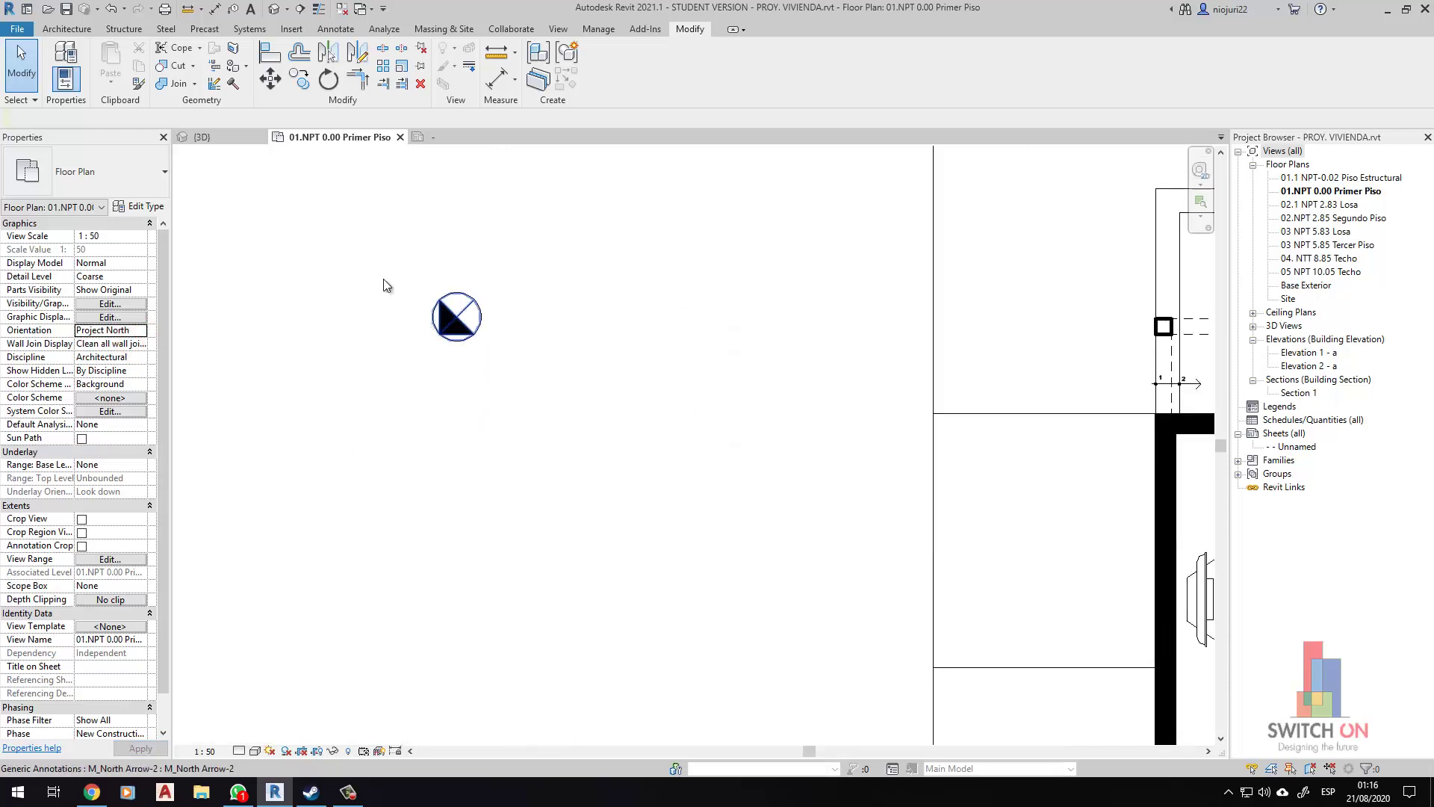
{"action": "mouse_move", "coordinate": [364, 262]}
{"action": "left_mouse_down"}
{"action": "mouse_move", "coordinate": [528, 371]}
{"action": "mouse_move", "coordinate": [508, 345]}
{"action": "left_mouse_up"}
{"action": "scroll", "coordinate": [508, 345], "scroll_direction": "down", "scroll_amount": 3}
{"action": "scroll", "coordinate": [503, 458], "scroll_direction": "down", "scroll_amount": 3}
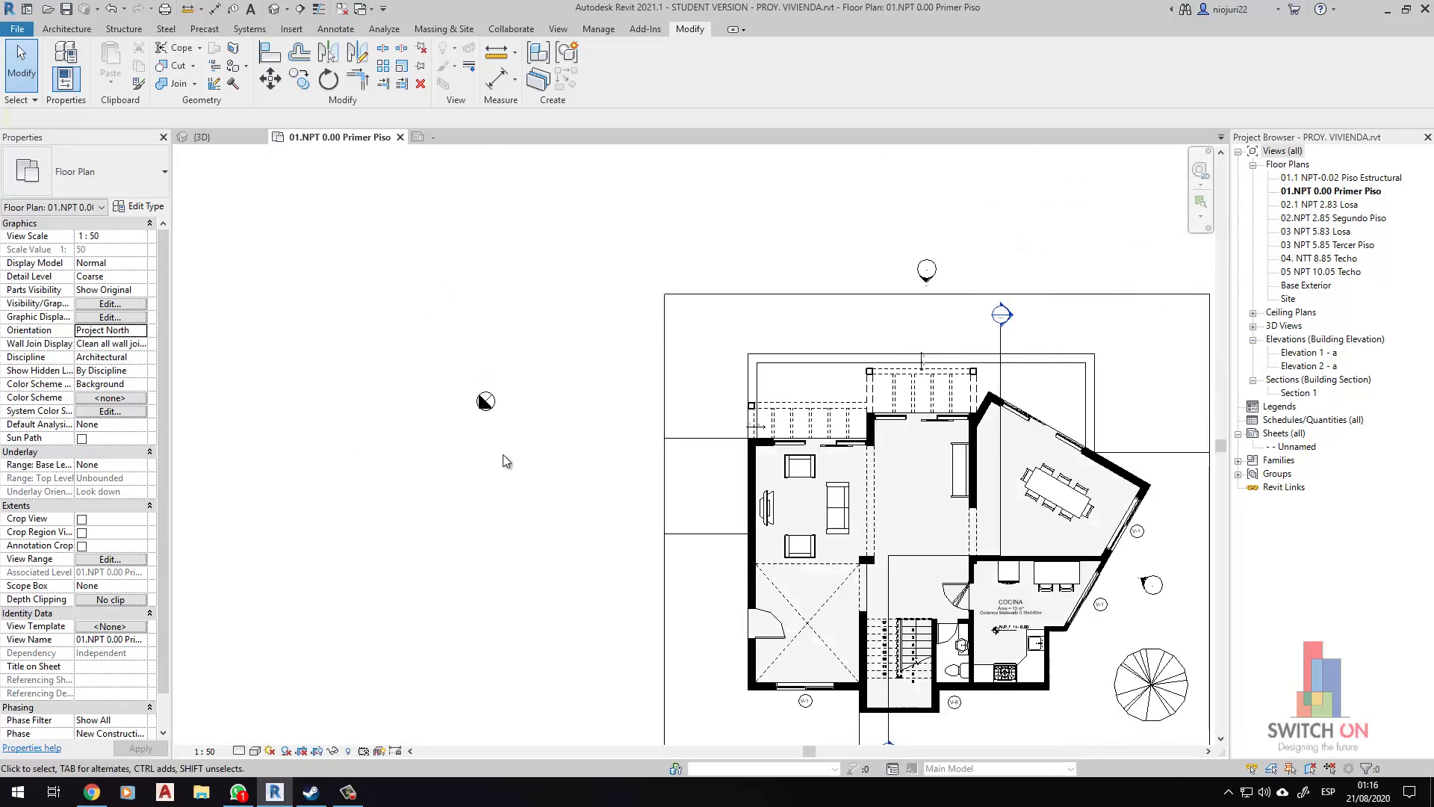
{"action": "mouse_move", "coordinate": [503, 458]}
{"action": "middle_mouse_down"}
{"action": "mouse_move", "coordinate": [487, 381]}
{"action": "mouse_move", "coordinate": [457, 399]}
{"action": "middle_mouse_up"}
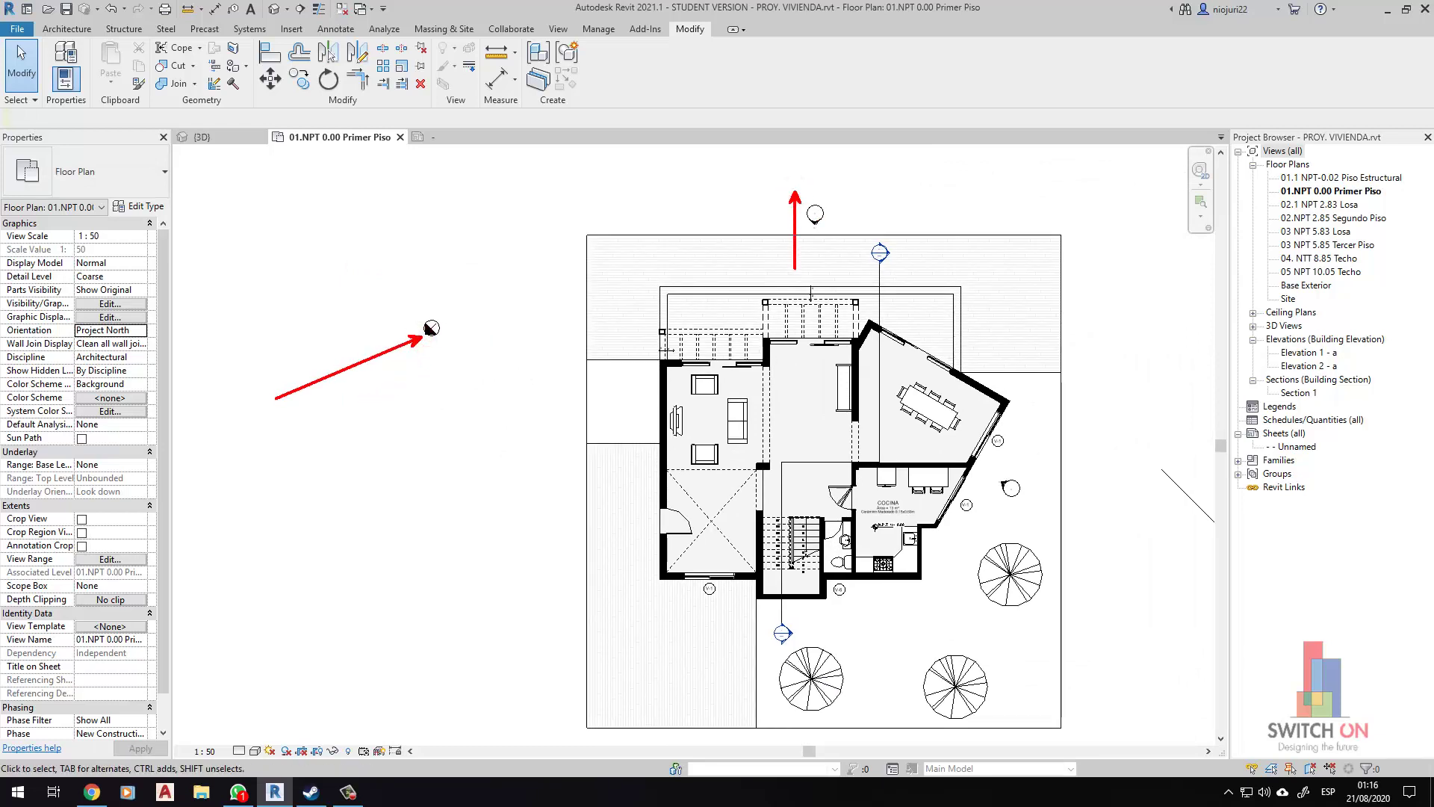
{"action": "scroll", "coordinate": [430, 386], "scroll_direction": "down", "scroll_amount": 2}
{"action": "middle_click_drag", "start_coordinate": [480, 406], "coordinate": [464, 372]}
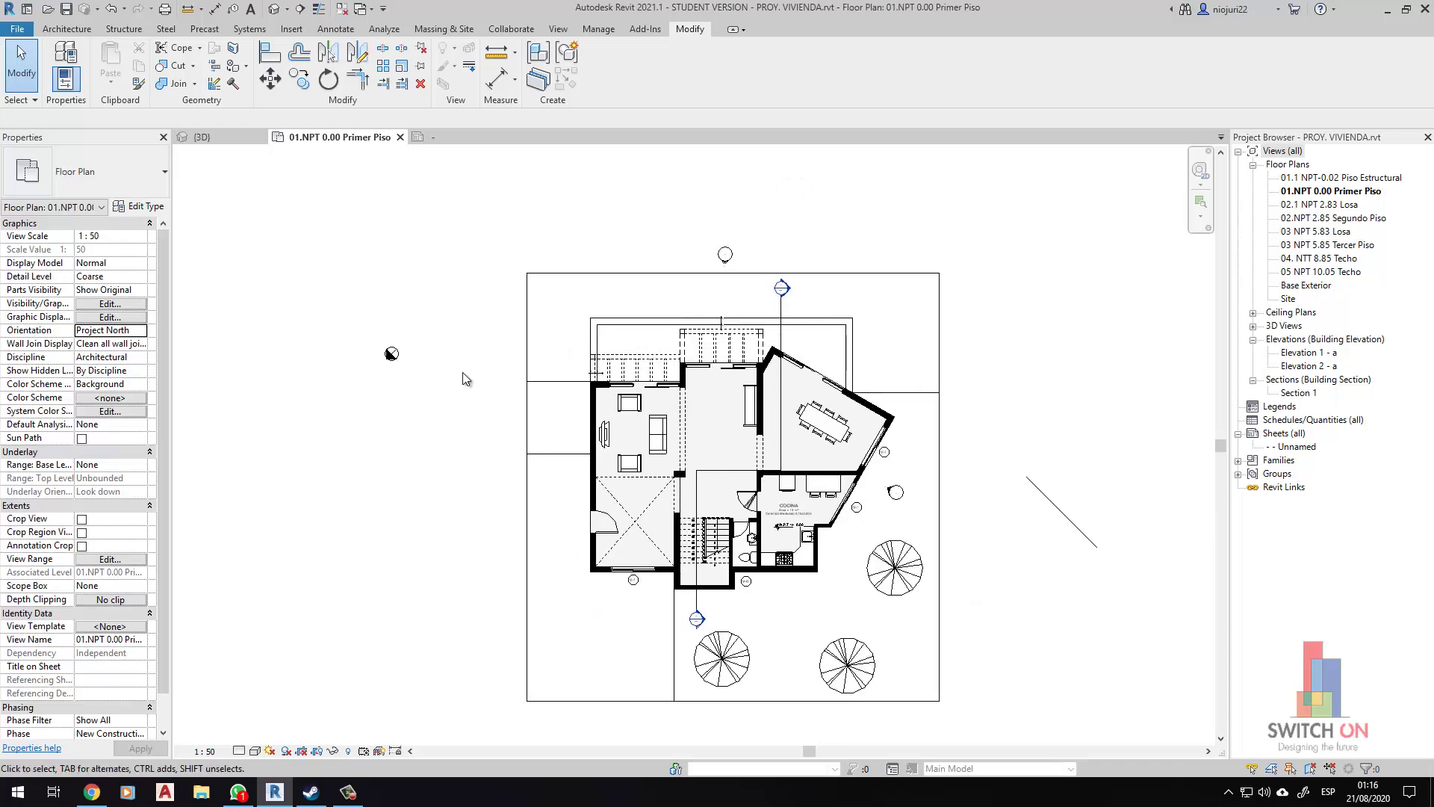
Test the True North orientation, then return the plan to Project North.
{"action": "left_click", "coordinate": [139, 330]}
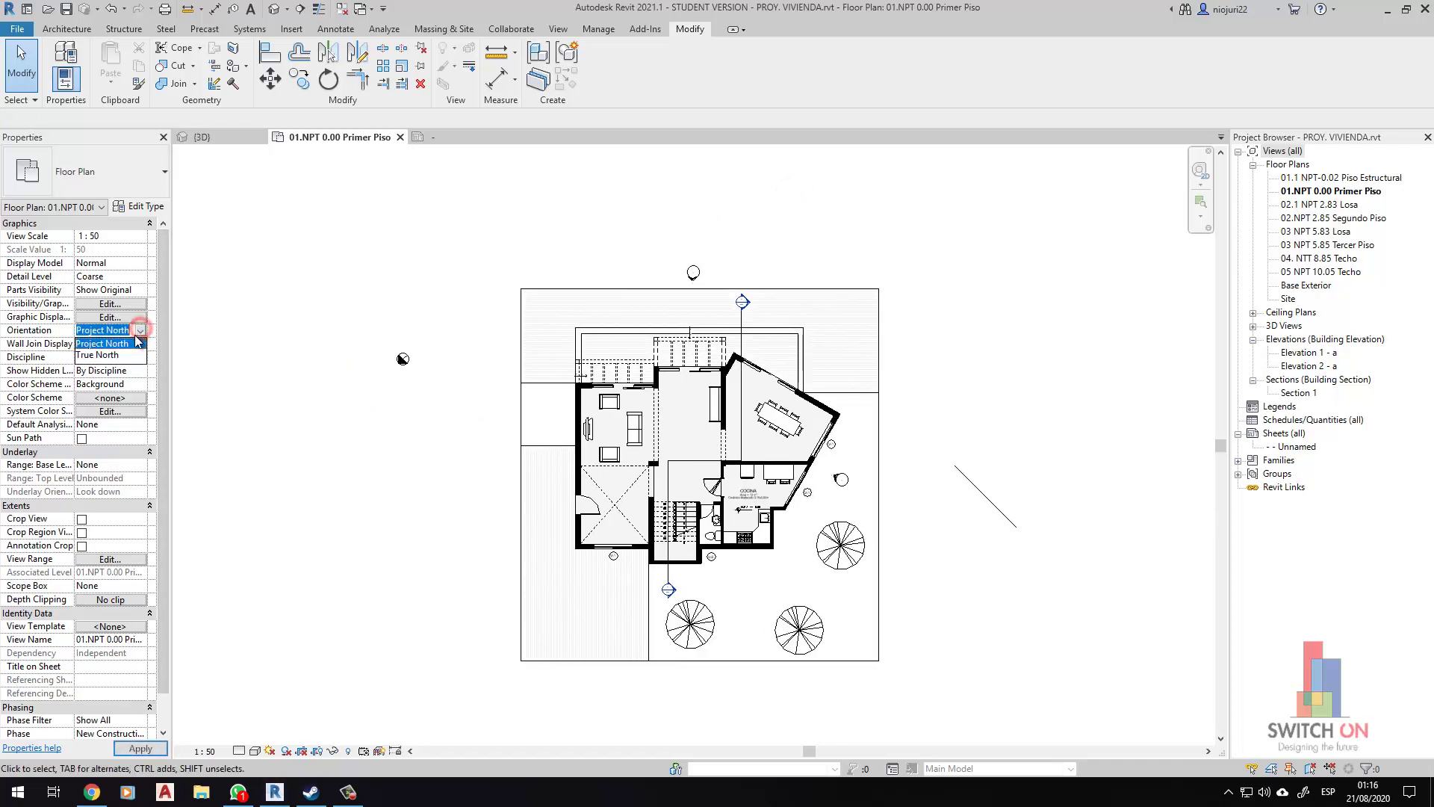
{"action": "left_click", "coordinate": [128, 343]}
{"action": "scroll", "coordinate": [661, 457], "scroll_direction": "up", "scroll_amount": 2}
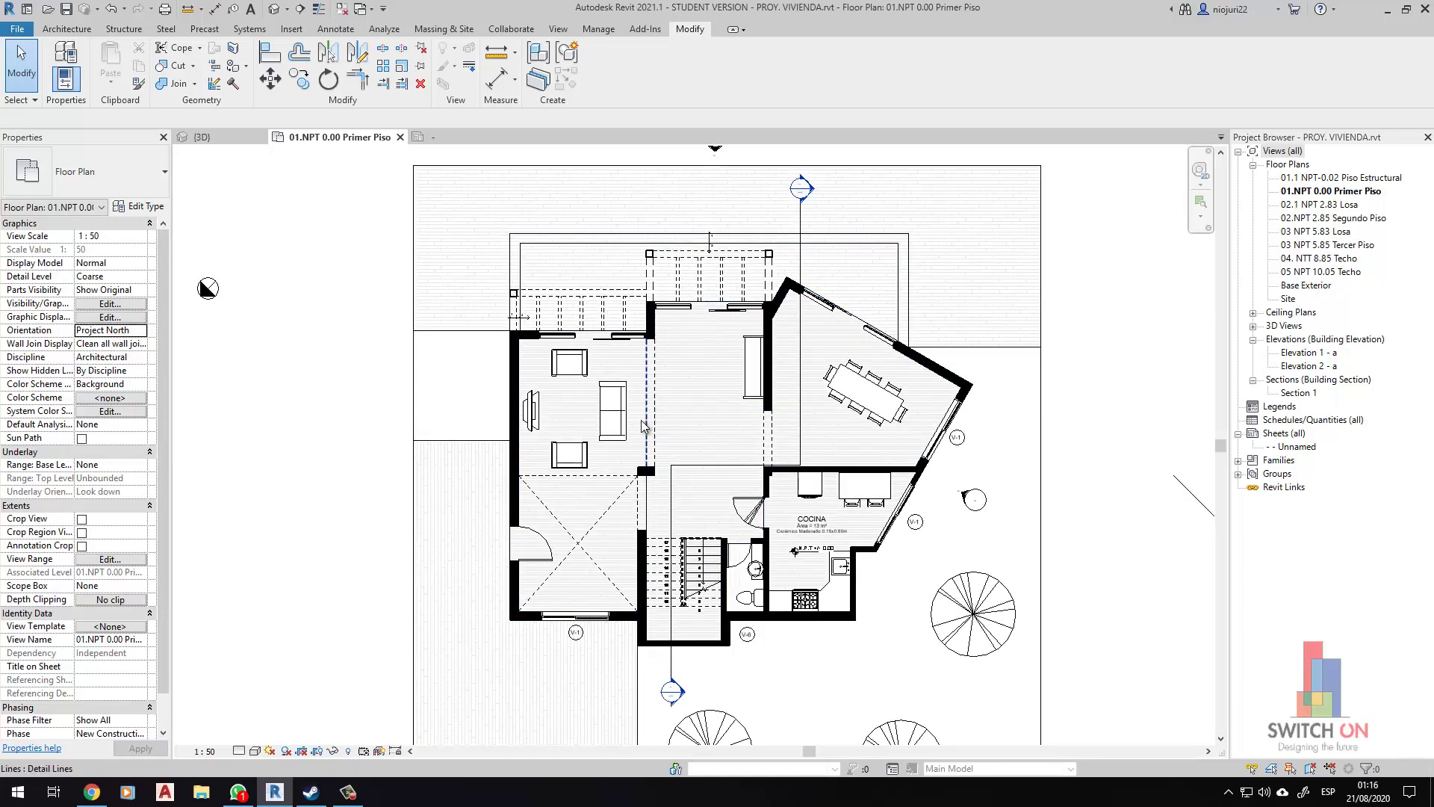
{"action": "left_click", "coordinate": [141, 330]}
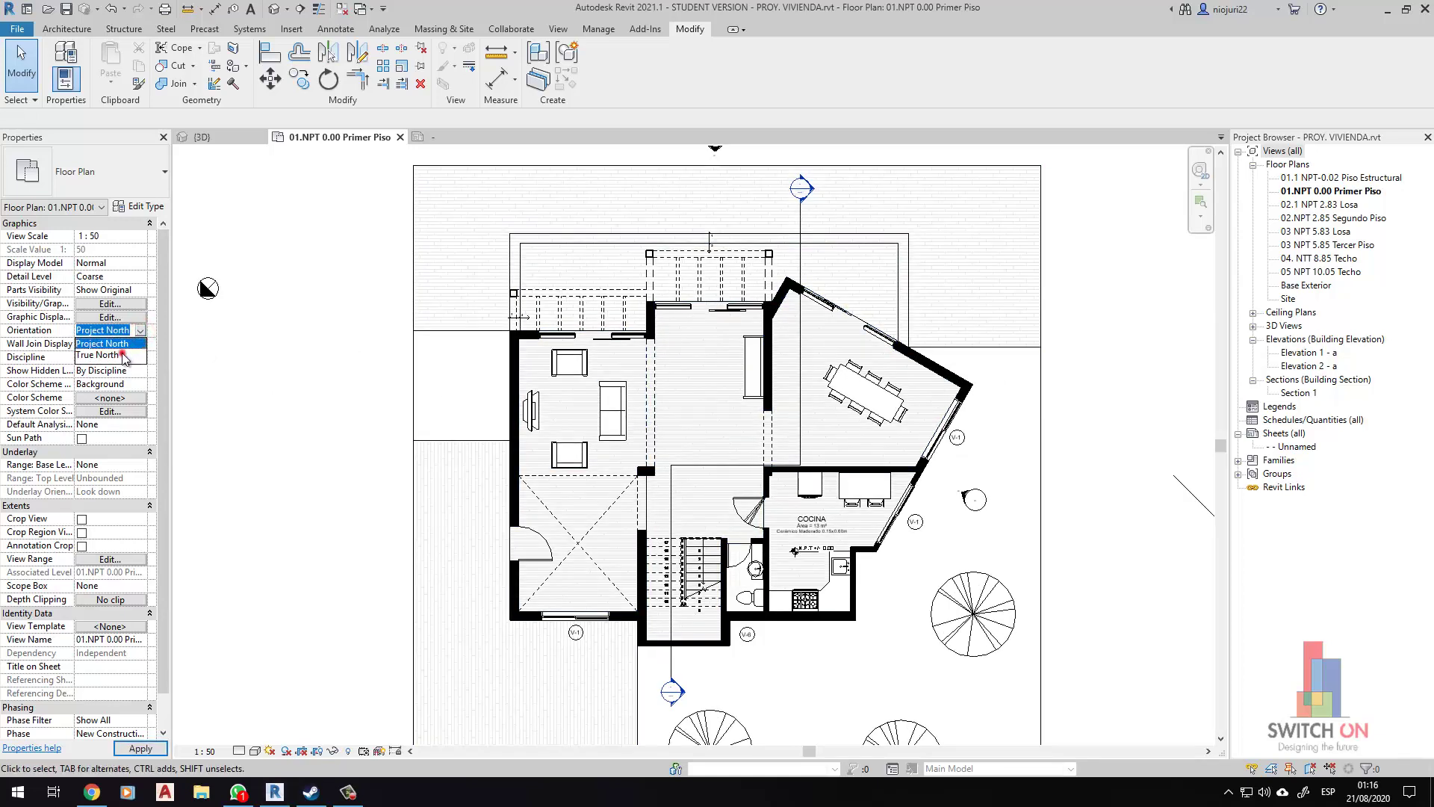
{"action": "left_click", "coordinate": [123, 355]}
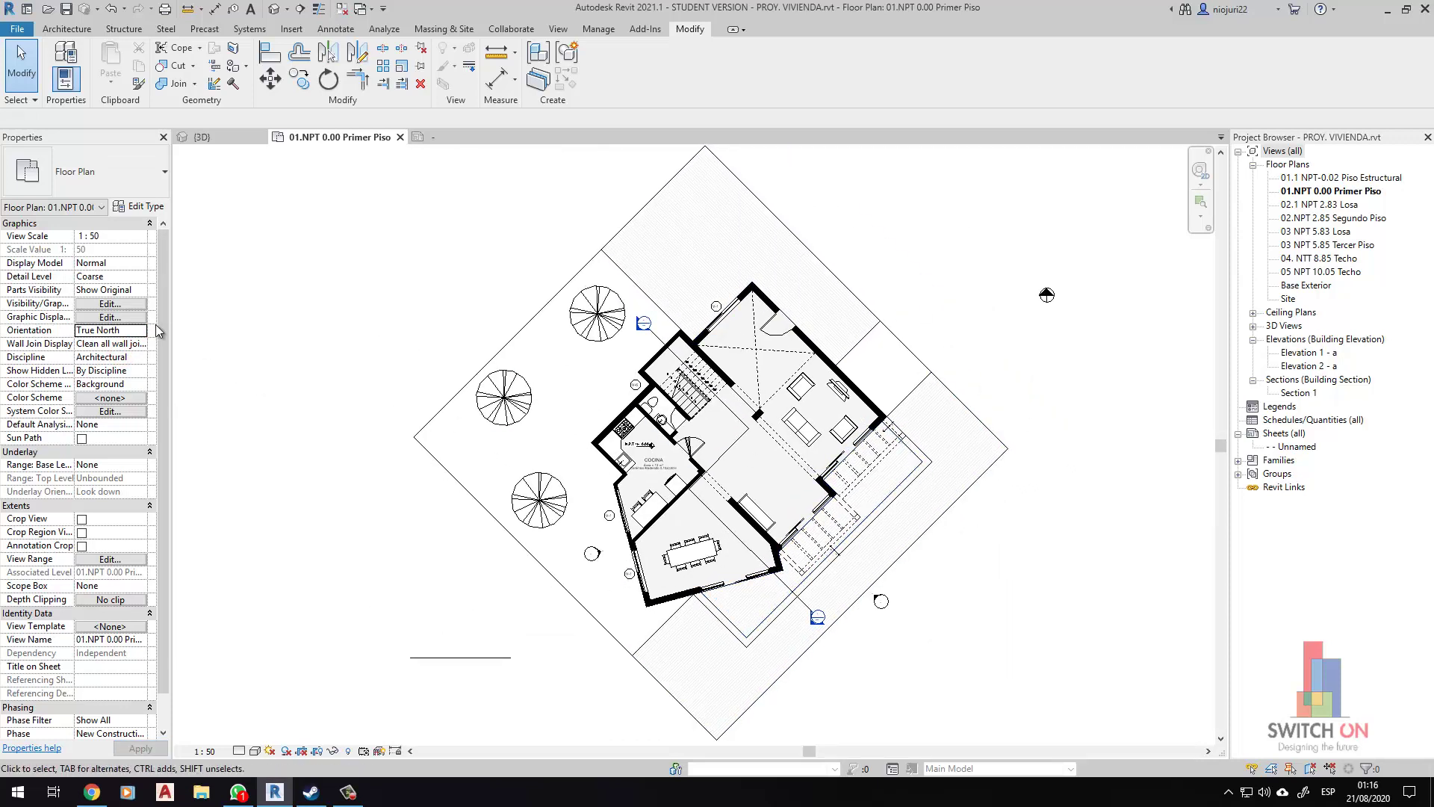
{"action": "left_click", "coordinate": [141, 330]}
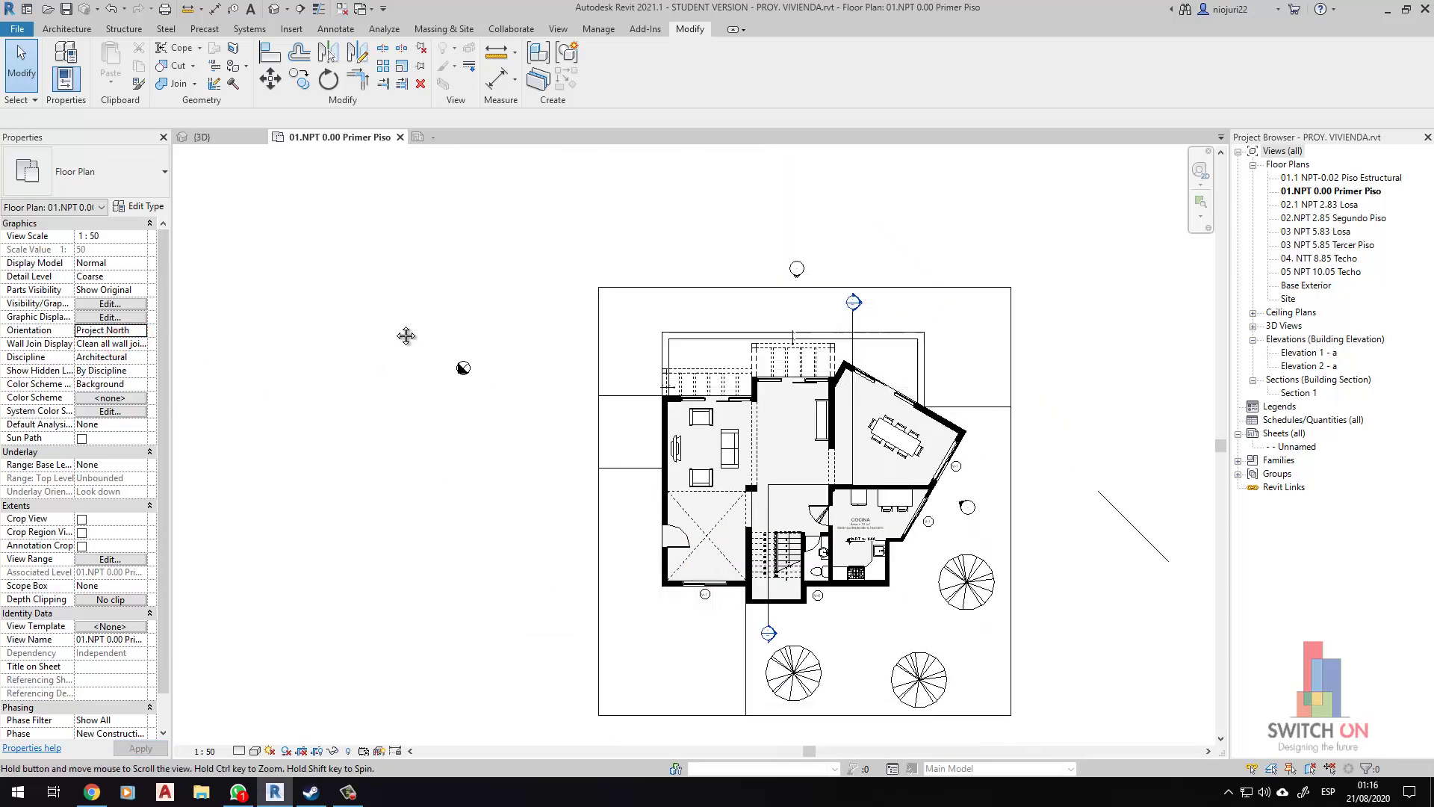
{"action": "scroll", "coordinate": [471, 389], "scroll_direction": "up", "scroll_amount": 1}
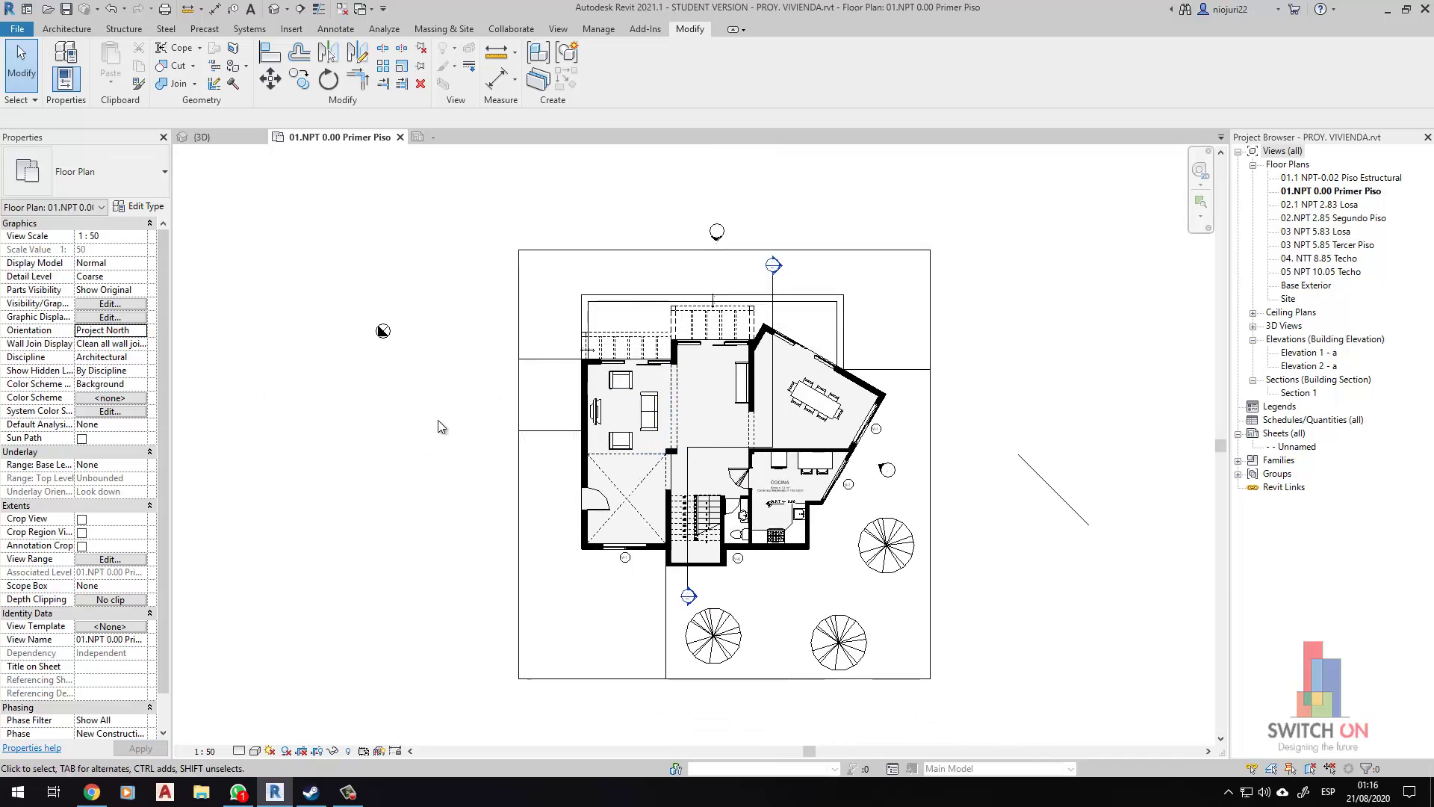
{"action": "scroll", "coordinate": [444, 418], "scroll_direction": "up", "scroll_amount": 1}
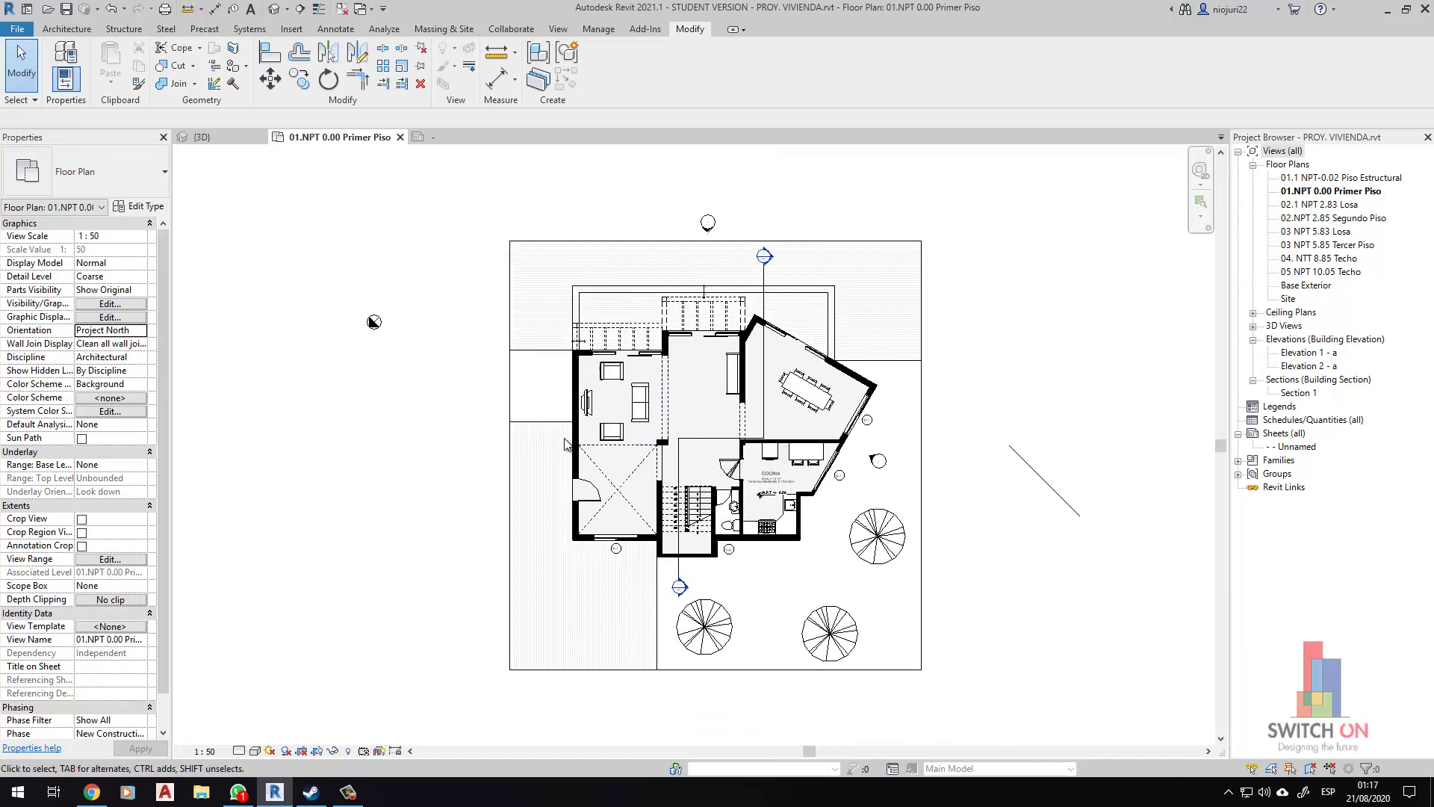
{"action": "scroll", "coordinate": [390, 331], "scroll_direction": "up", "scroll_amount": 3}
{"action": "scroll", "coordinate": [443, 289], "scroll_direction": "down", "scroll_amount": 3}
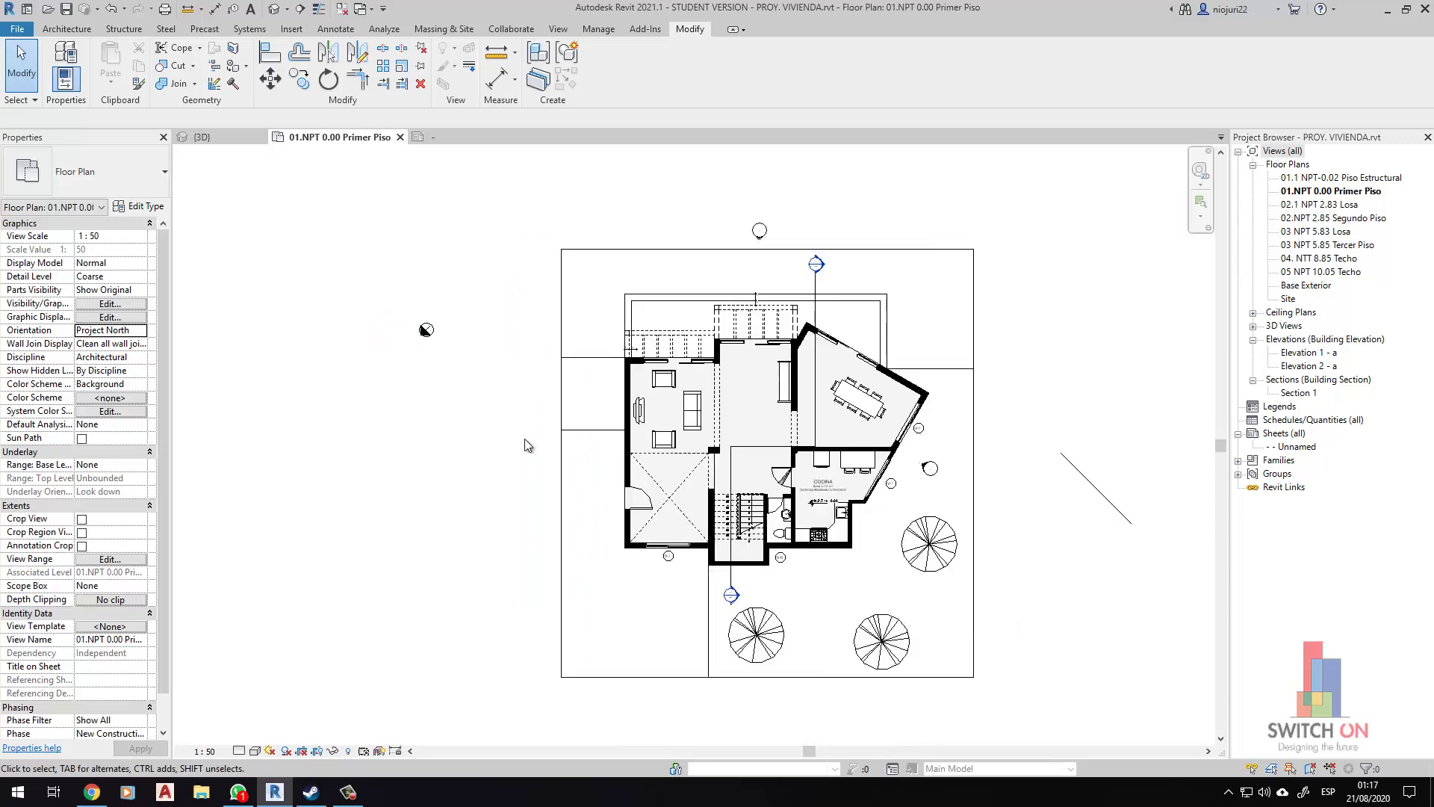
Turn on the Sun Path display, continuing with the current sun settings.
{"action": "left_click", "coordinate": [286, 751]}
{"action": "left_click", "coordinate": [296, 706]}
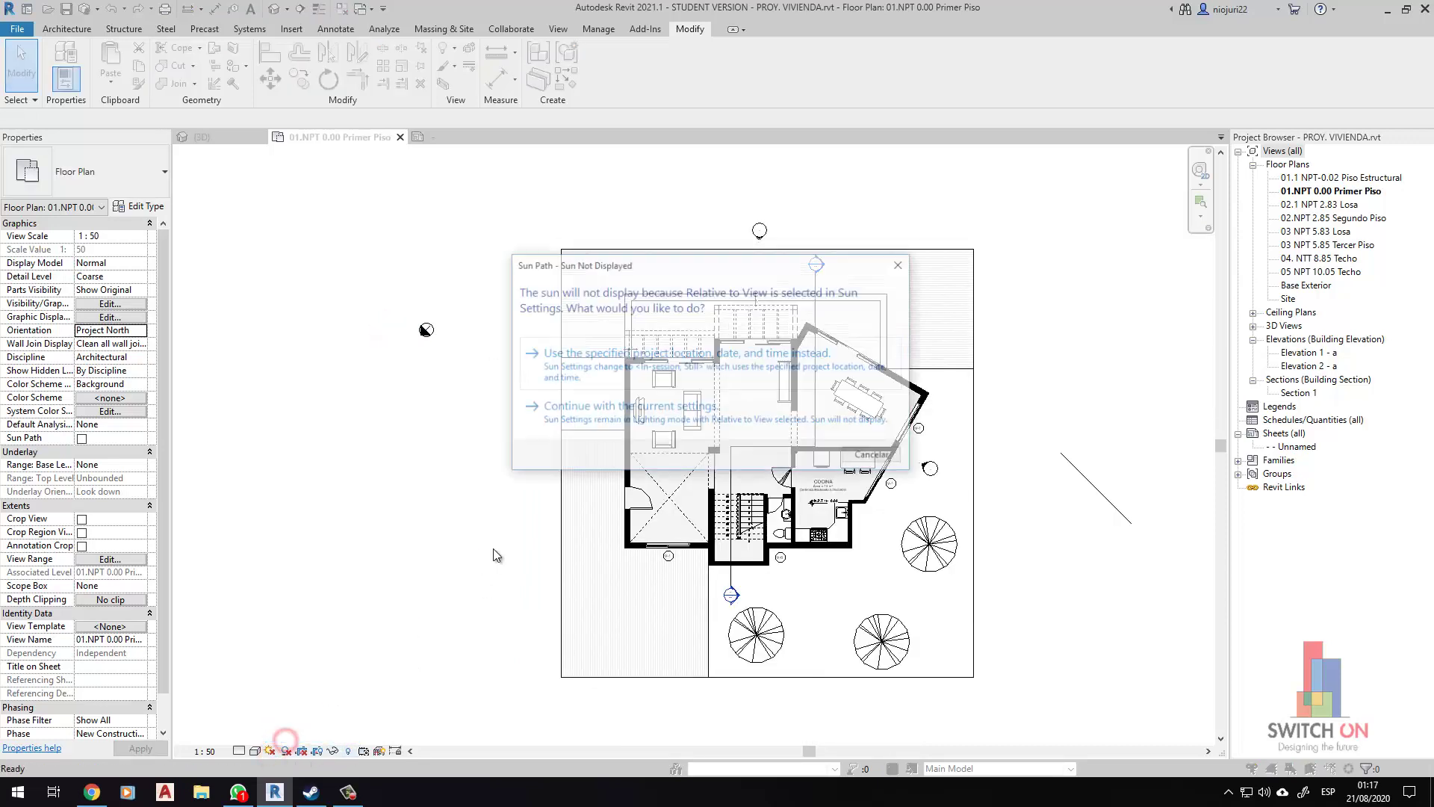
{"action": "left_click", "coordinate": [586, 410]}
{"action": "scroll", "coordinate": [568, 460], "scroll_direction": "down", "scroll_amount": 3}
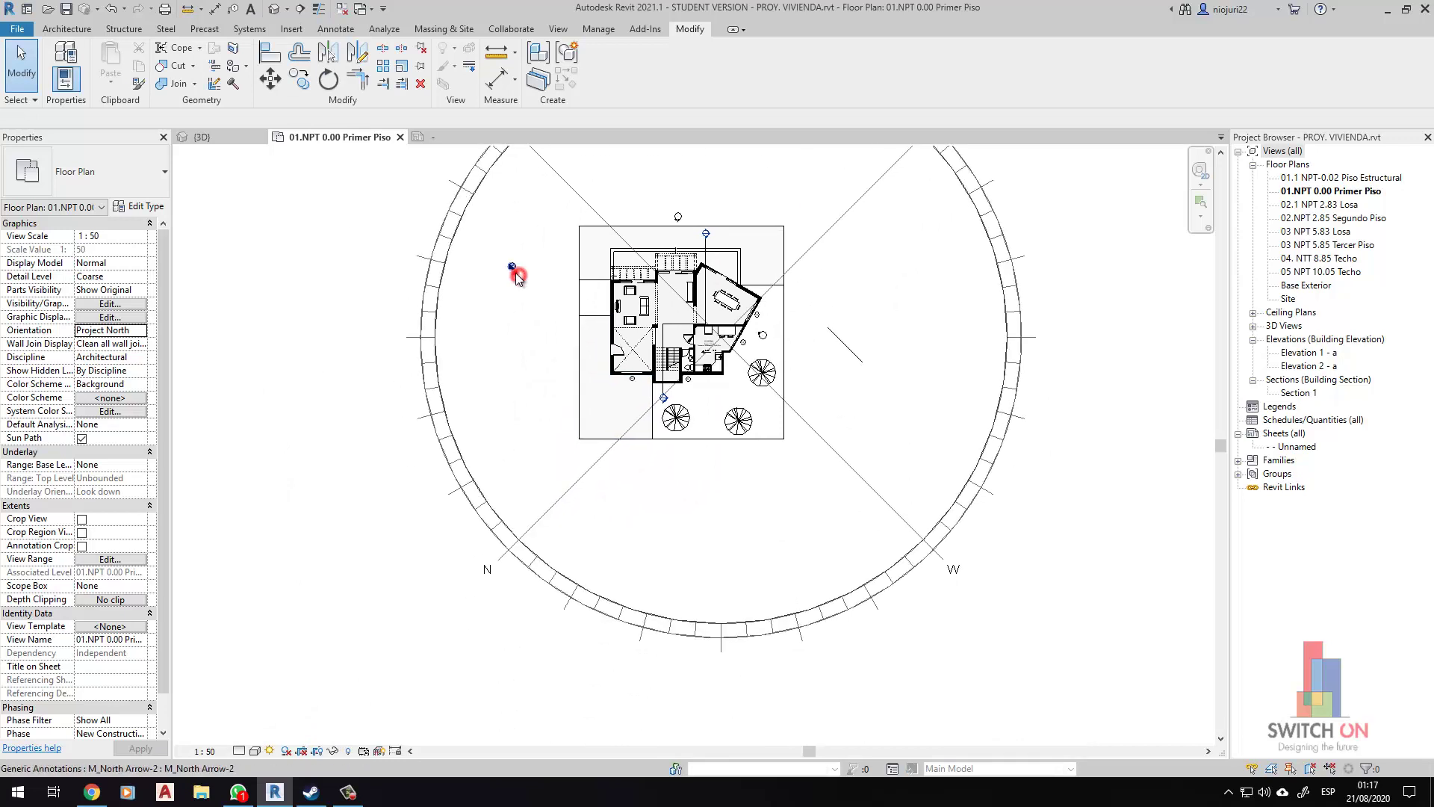
Move the filled north arrow down toward the sun path's N mark.
{"action": "left_click", "coordinate": [513, 266]}
{"action": "left_click_drag", "start_coordinate": [534, 320], "coordinate": [545, 518]}
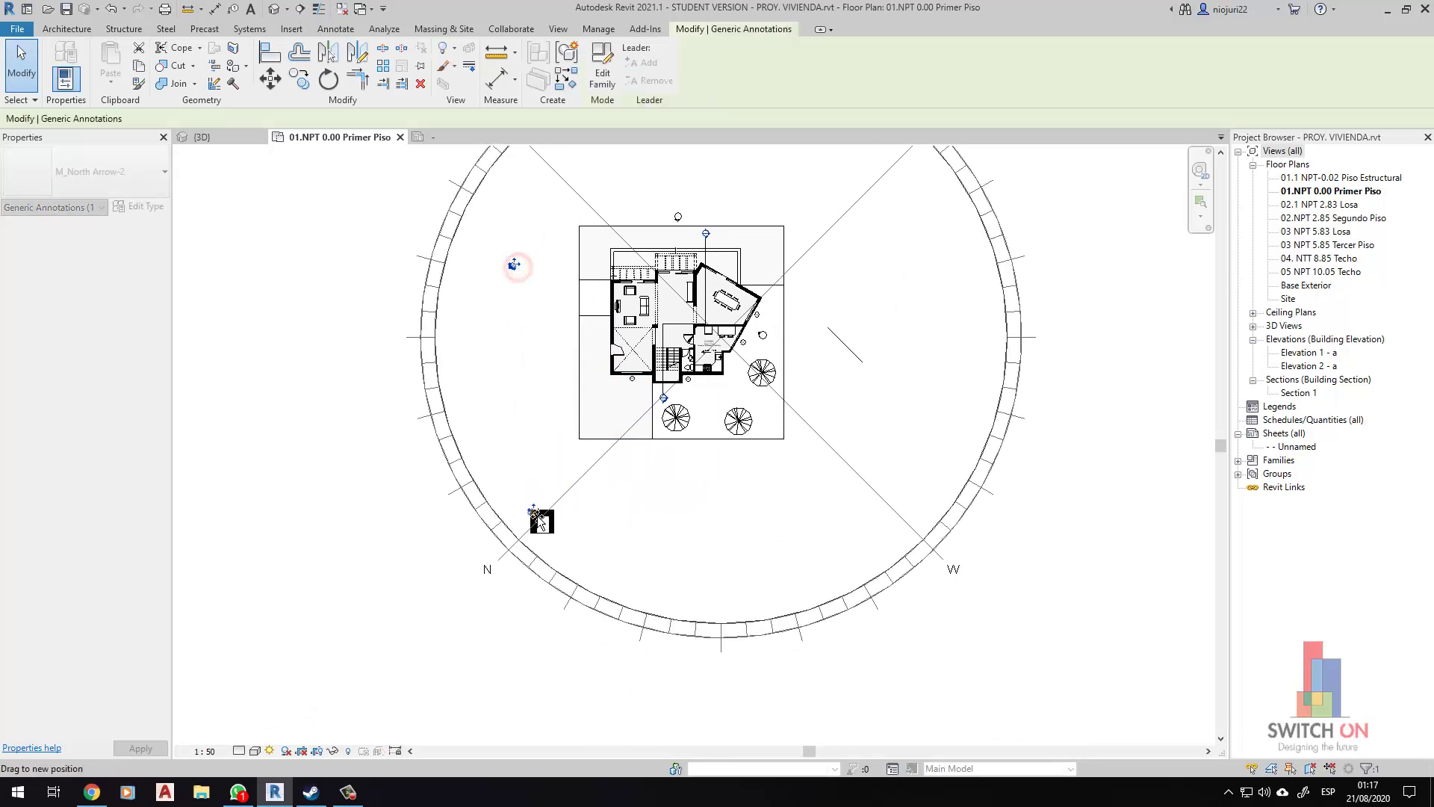
{"action": "scroll", "coordinate": [496, 578], "scroll_direction": "up", "scroll_amount": 3}
{"action": "scroll", "coordinate": [497, 578], "scroll_direction": "up", "scroll_amount": 3}
{"action": "left_click", "coordinate": [691, 346]}
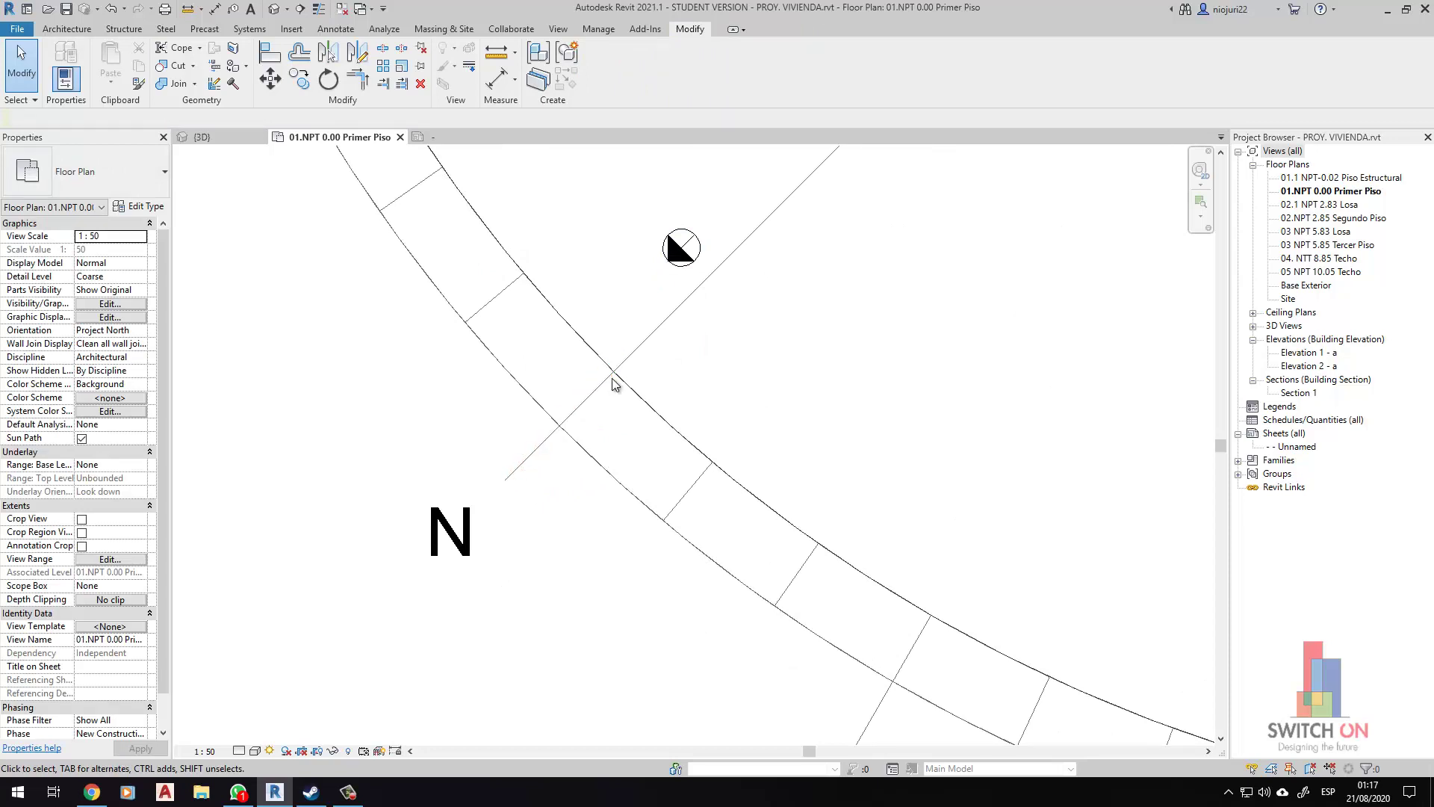
{"action": "scroll", "coordinate": [641, 454], "scroll_direction": "down", "scroll_amount": 5}
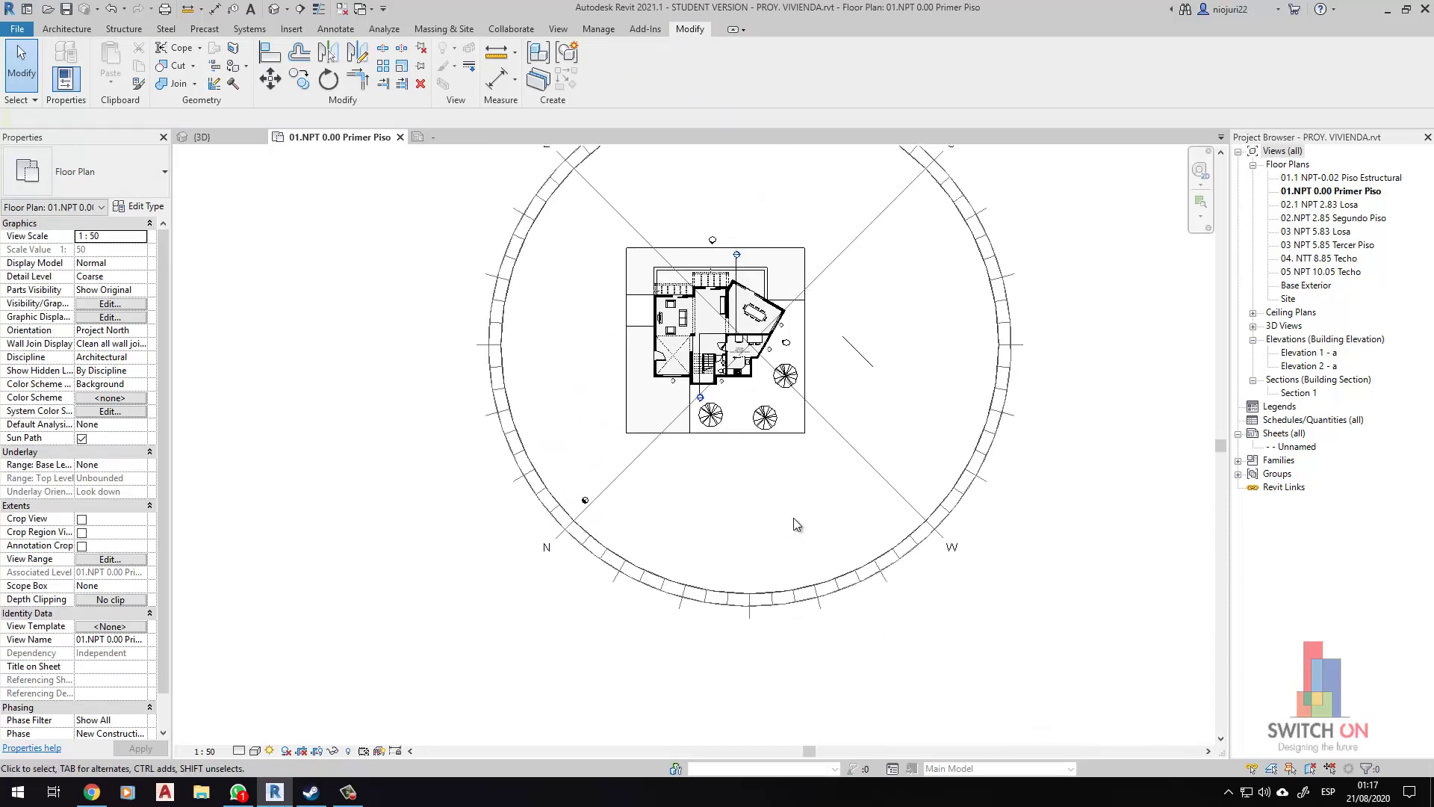
{"action": "middle_click_drag", "start_coordinate": [790, 490], "coordinate": [807, 526]}
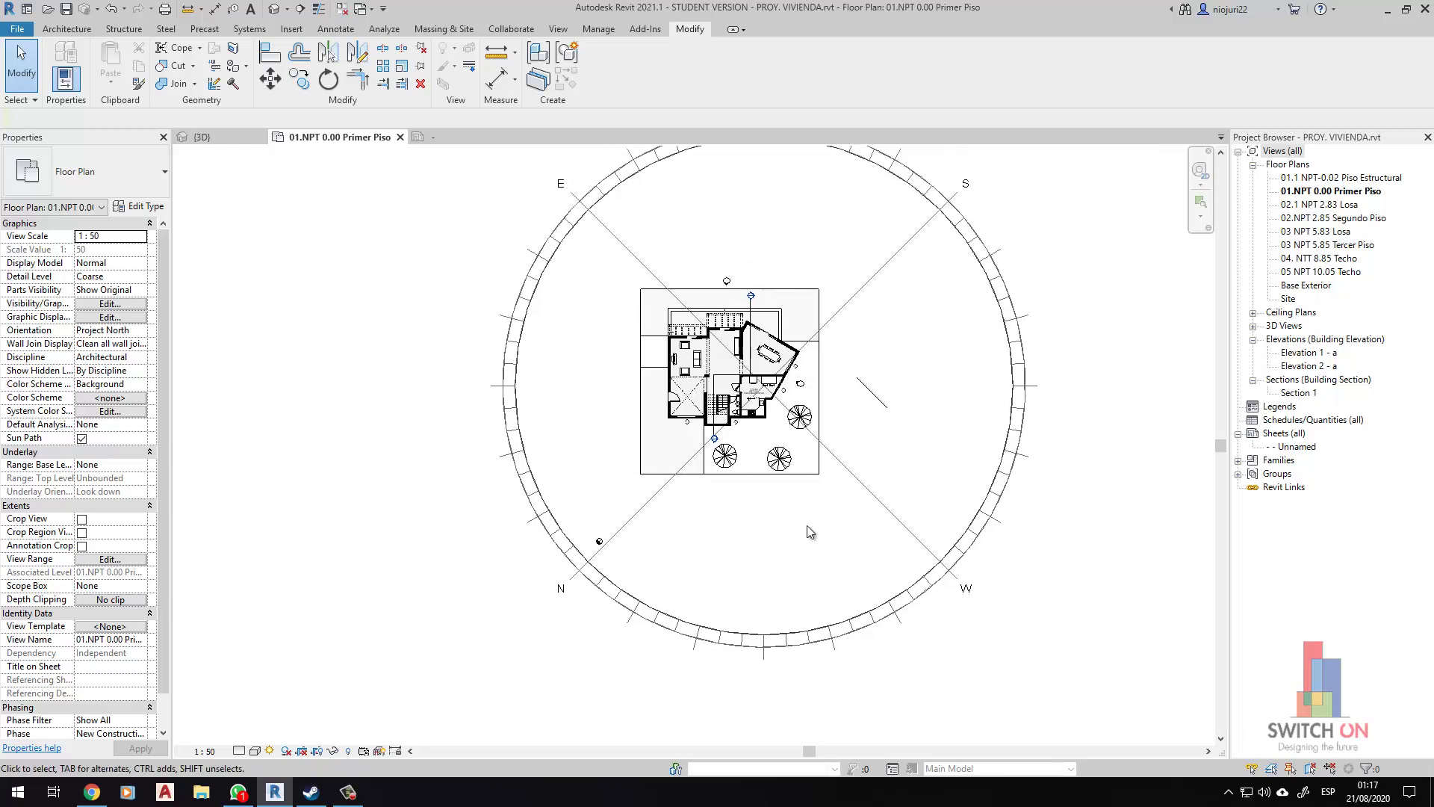
{"action": "scroll", "coordinate": [805, 522], "scroll_direction": "up", "scroll_amount": 1}
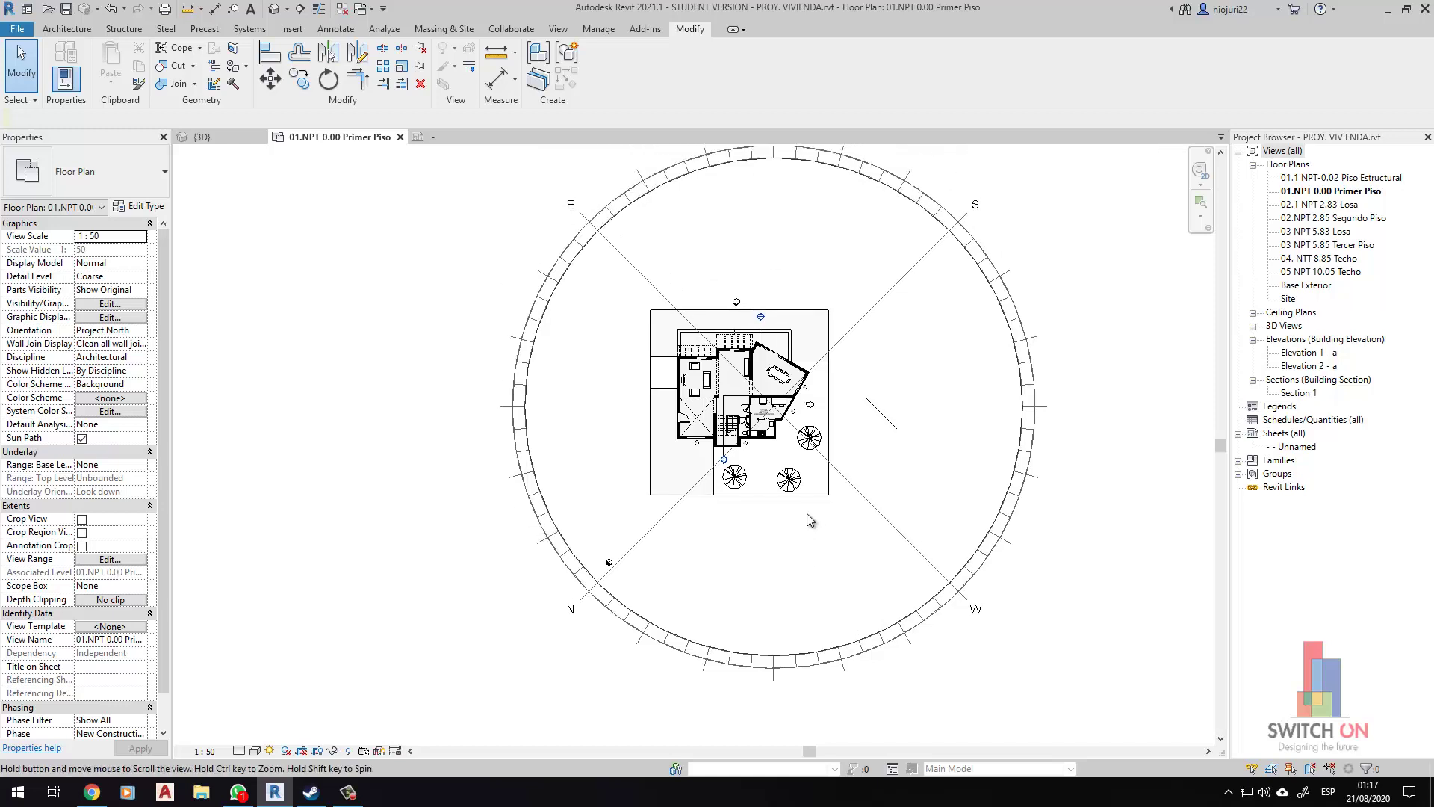
{"action": "scroll", "coordinate": [779, 468], "scroll_direction": "up", "scroll_amount": 2}
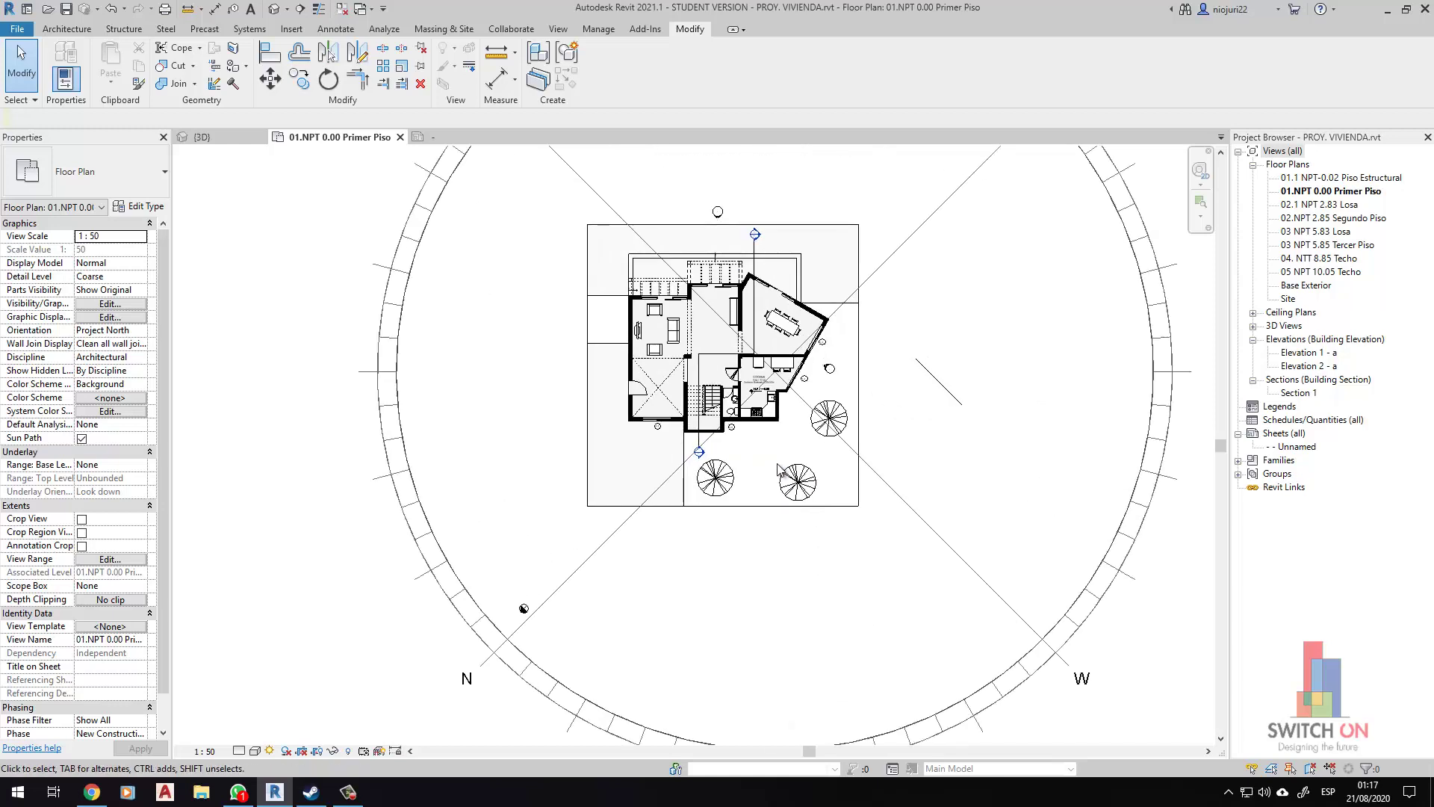